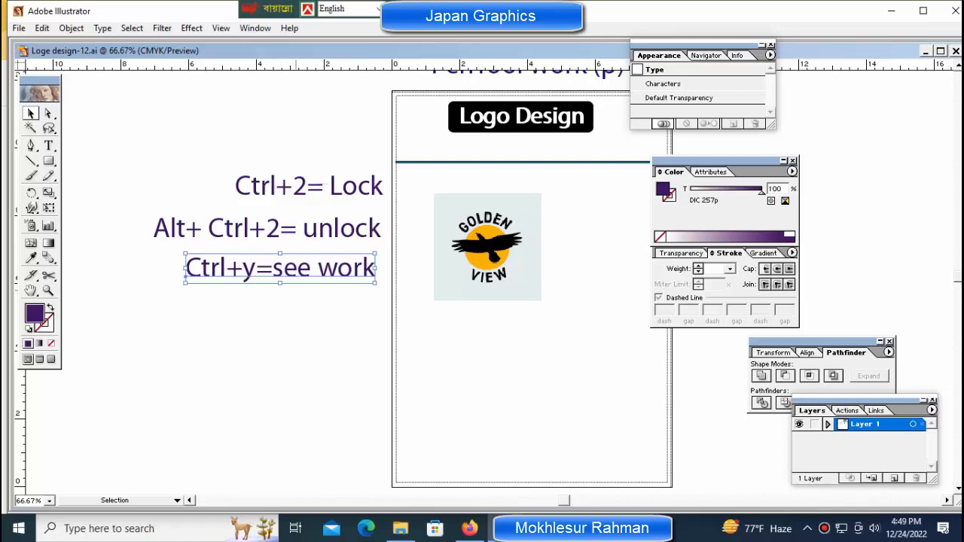
- Switch the artwork display between Outline and Preview mode
{"action": "key", "text": "ctrl+y"}
{"action": "key", "text": "ctrl+y"}
{"action": "key", "text": "ctrl+y"}
- Move the Golden View logo image sideways on the page, enlarge it slightly and lock it
{"action": "left_click", "coordinate": [354, 442]}
{"action": "left_click_drag", "start_coordinate": [487, 247], "coordinate": [512, 245]}
{"action": "left_click_drag", "start_coordinate": [566, 191], "coordinate": [575, 182]}
{"action": "key", "text": "ctrl+2"}
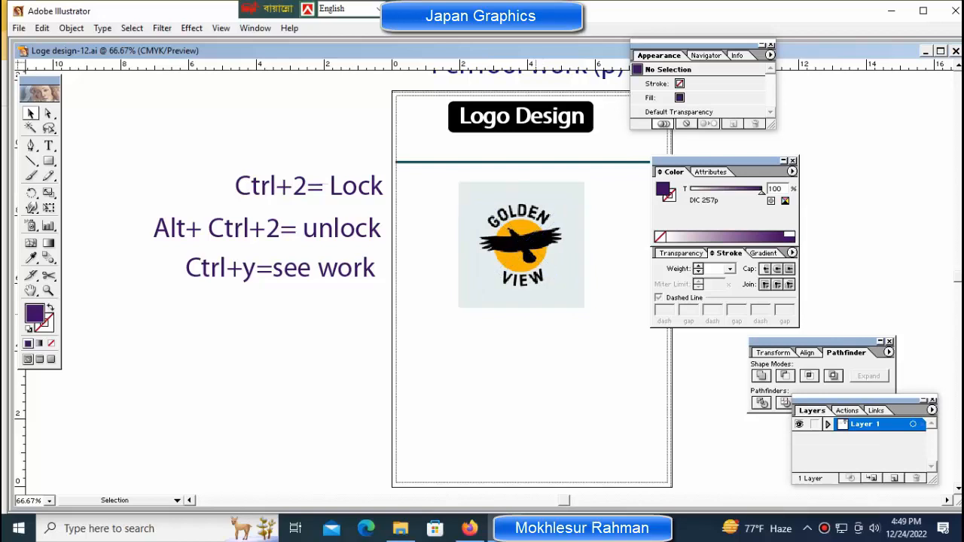
- Unlock the Golden View logo image, then lock and unlock it again
{"action": "left_click_drag", "start_coordinate": [527, 339], "coordinate": [459, 339]}
{"action": "key", "text": "ctrl+alt+2"}
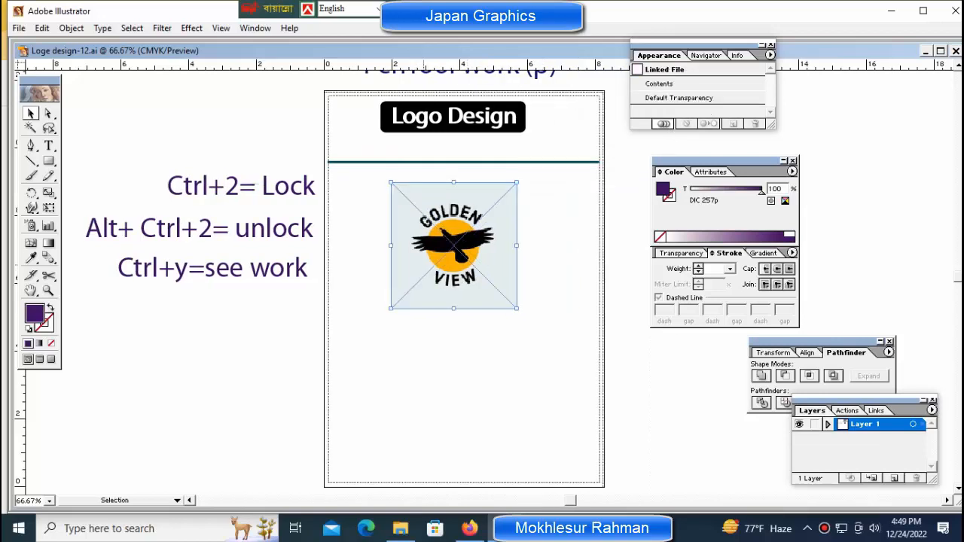
{"action": "left_click", "coordinate": [241, 186]}
{"action": "left_click", "coordinate": [433, 245]}
{"action": "key", "text": "ctrl+2"}
{"action": "key", "text": "ctrl+alt+2"}
{"action": "key", "text": "ctrl+2"}
{"action": "key", "text": "ctrl+alt+2"}
- Lock the selected Golden View logo image with the Lock Selection command
{"action": "left_click", "coordinate": [131, 28]}
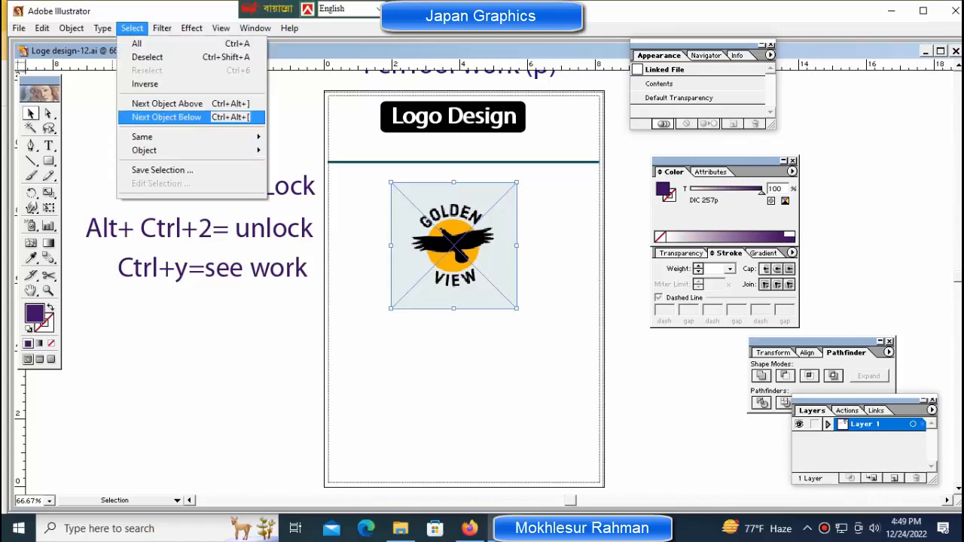
{"action": "mouse_move", "coordinate": [161, 28]}
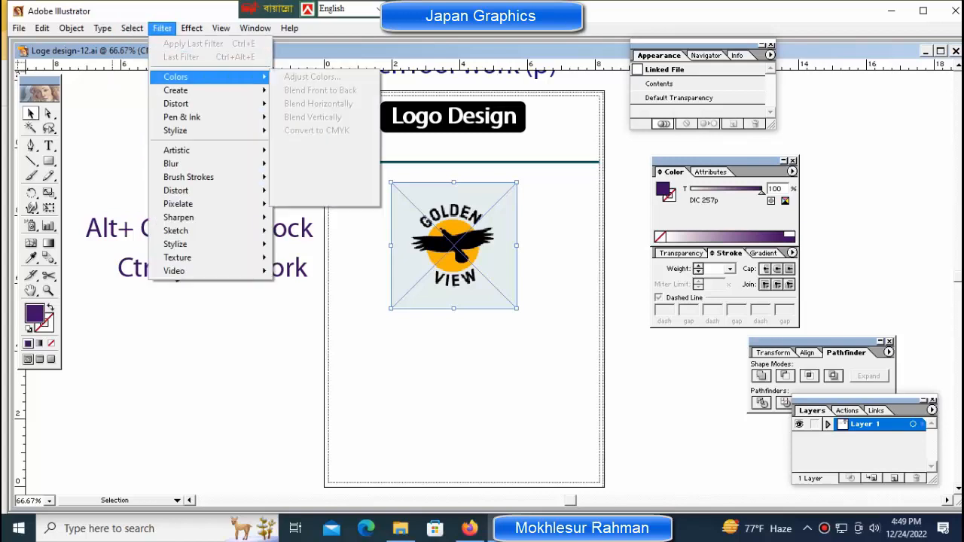
{"action": "mouse_move", "coordinate": [102, 28]}
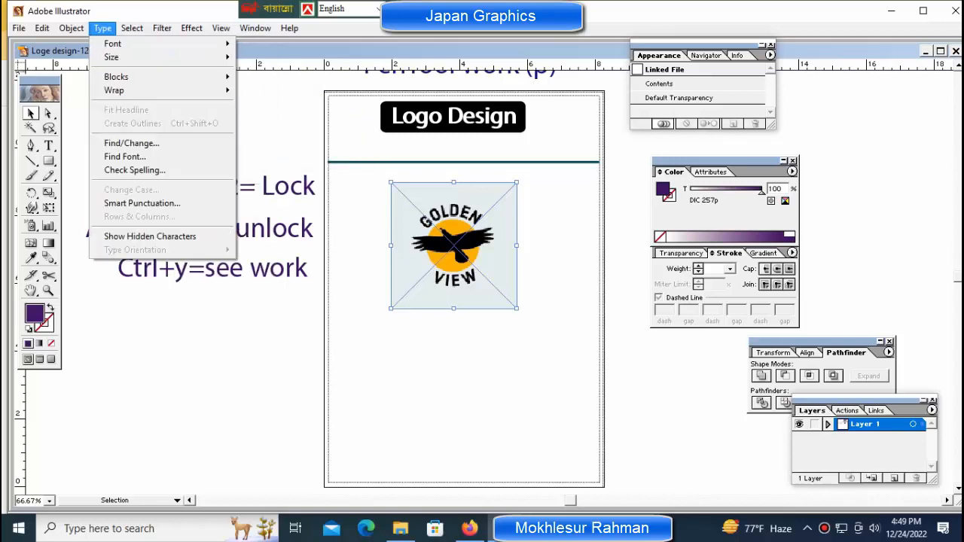
{"action": "mouse_move", "coordinate": [72, 28]}
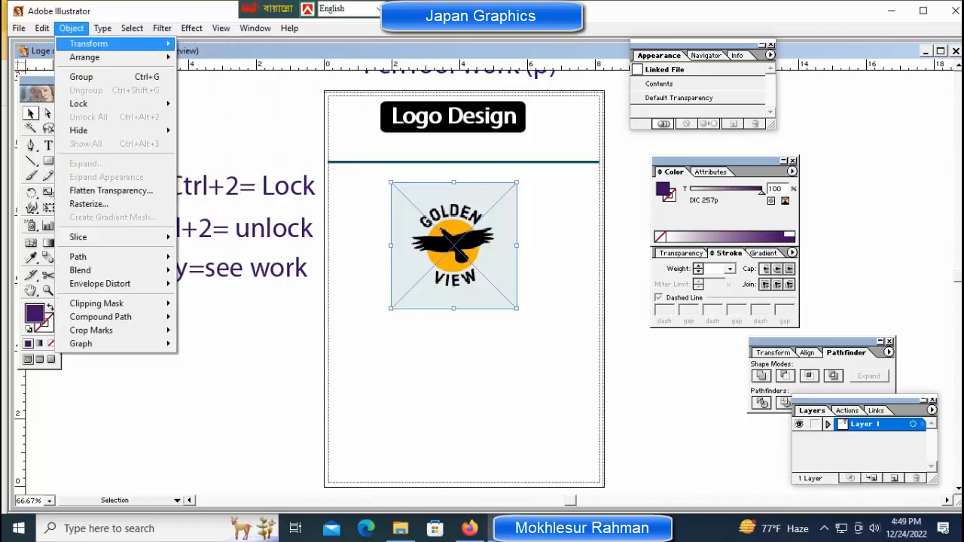
{"action": "mouse_move", "coordinate": [89, 43]}
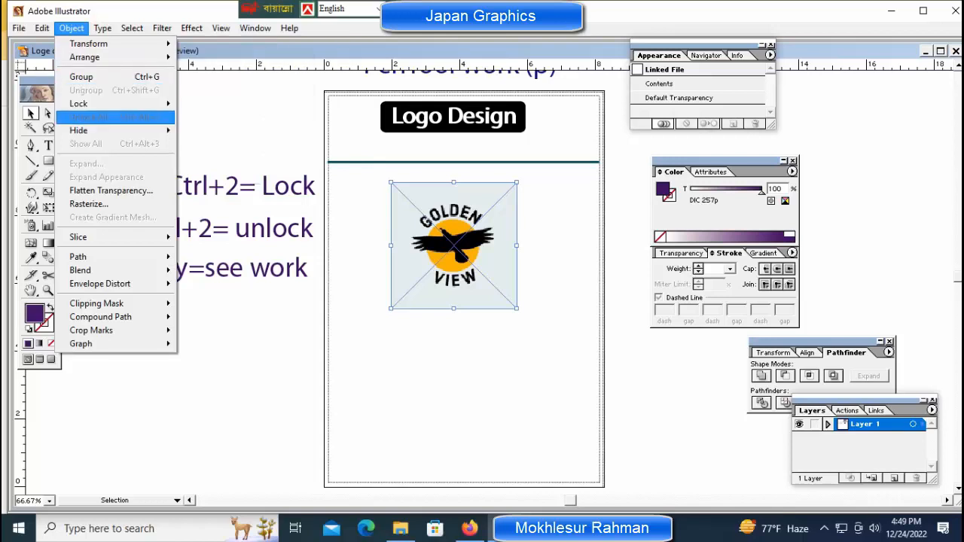
{"action": "mouse_move", "coordinate": [83, 104]}
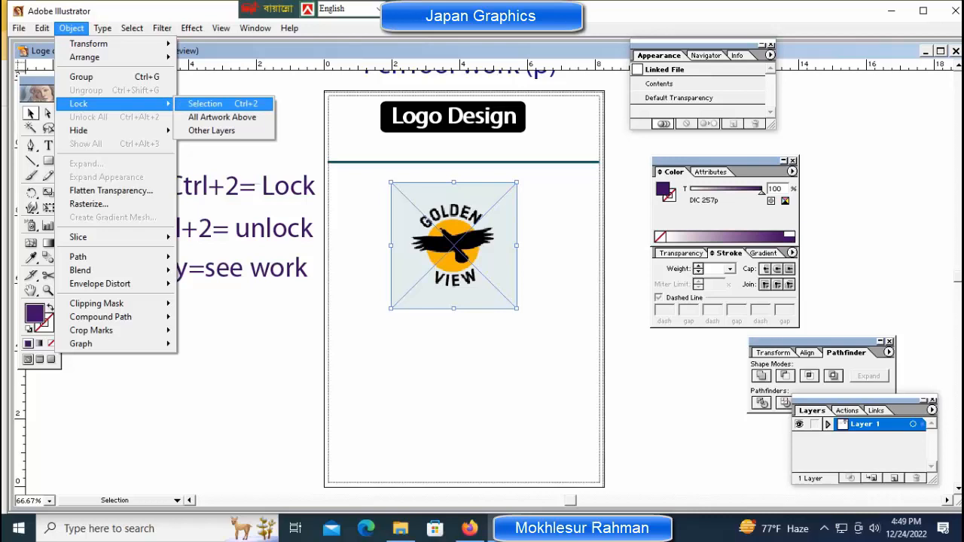
{"action": "left_click", "coordinate": [205, 103]}
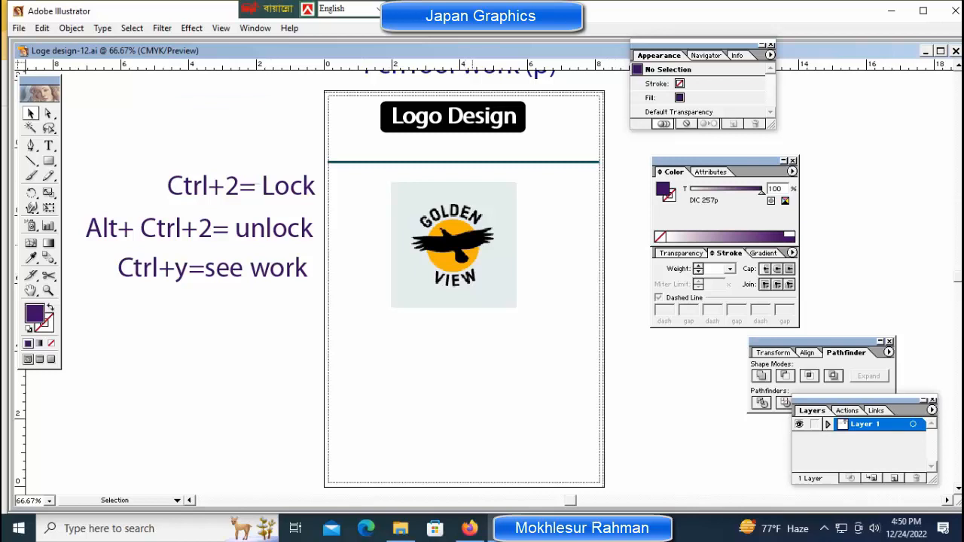
- Undo the last lock, then repeat locking and unlocking the logo image
{"action": "left_click", "coordinate": [41, 28]}
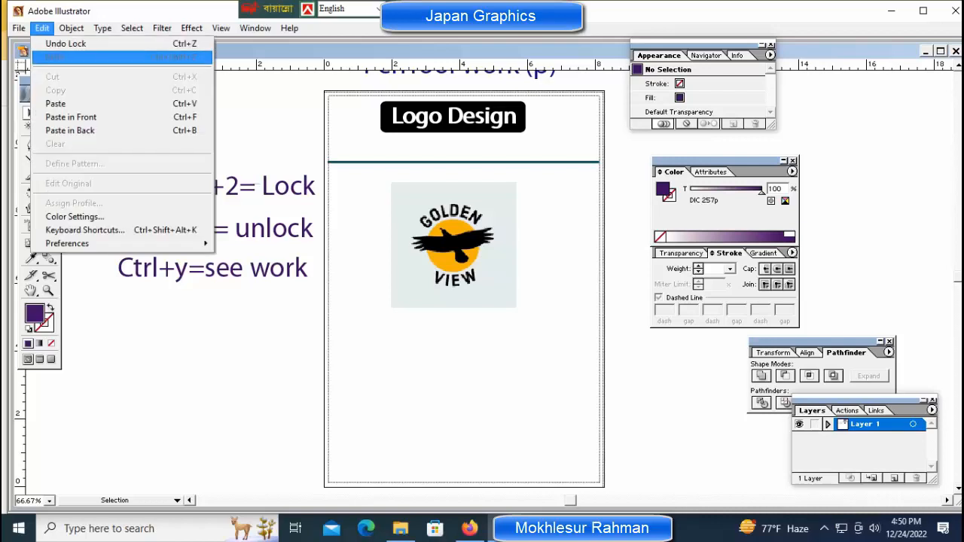
{"action": "left_click", "coordinate": [60, 43]}
{"action": "key", "text": "ctrl+2"}
{"action": "key", "text": "ctrl+alt+2"}
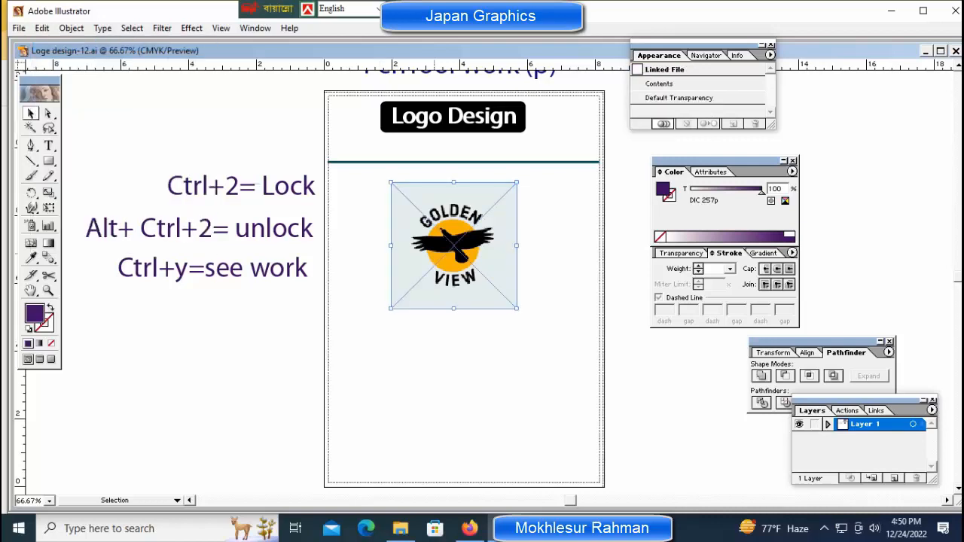
{"action": "key", "text": "ctrl+2"}
{"action": "key", "text": "ctrl+alt+2"}
- Lock the Golden View logo image in place as a tracing template
{"action": "left_click", "coordinate": [72, 28]}
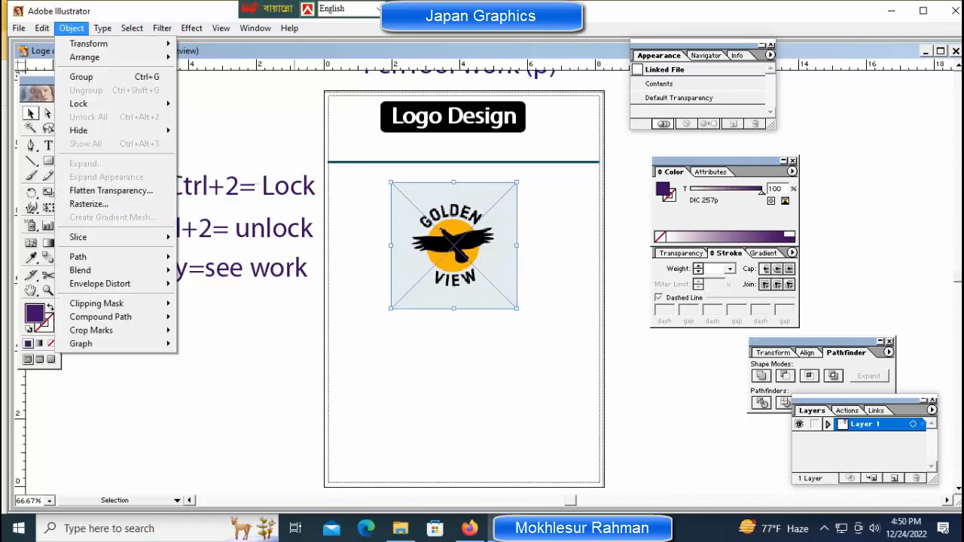
{"action": "mouse_move", "coordinate": [83, 103]}
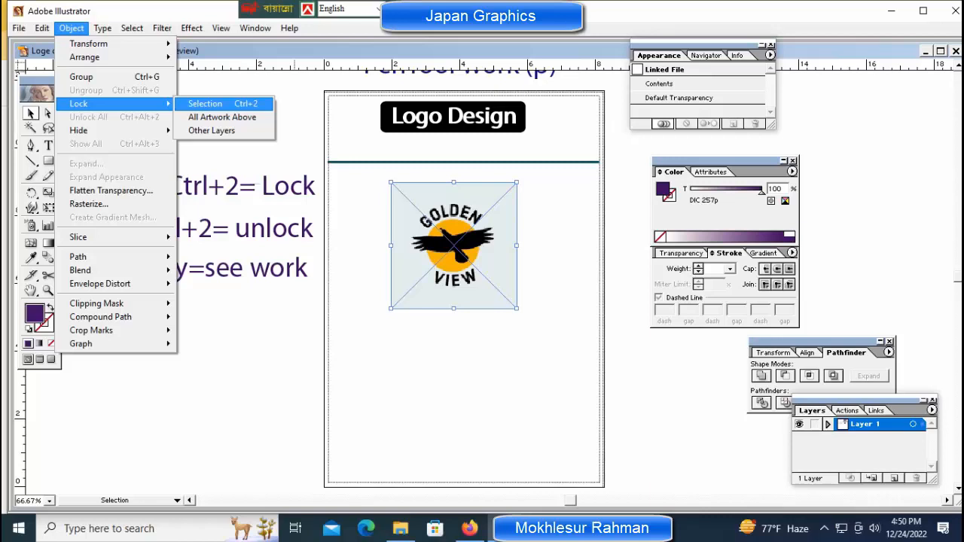
{"action": "left_click", "coordinate": [207, 103]}
{"action": "key", "text": "space"}
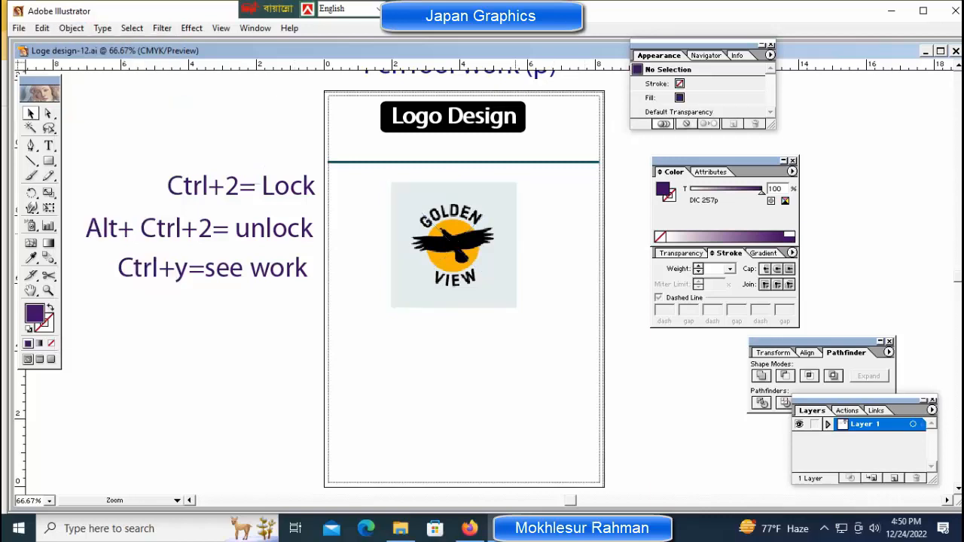
- Select the "Ctrl+y=see work" note and toggle the whole artwork between Outline and Preview display
{"action": "left_click_drag", "start_coordinate": [506, 264], "coordinate": [398, 247]}
{"action": "key", "text": "ctrl+1"}
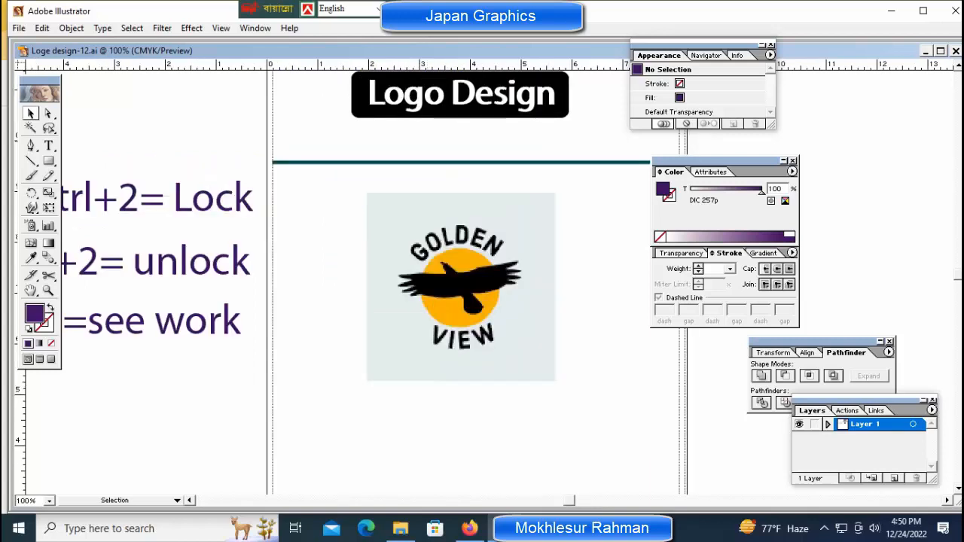
{"action": "key", "text": "ctrl+minus"}
{"action": "key", "text": "ctrl+minus"}
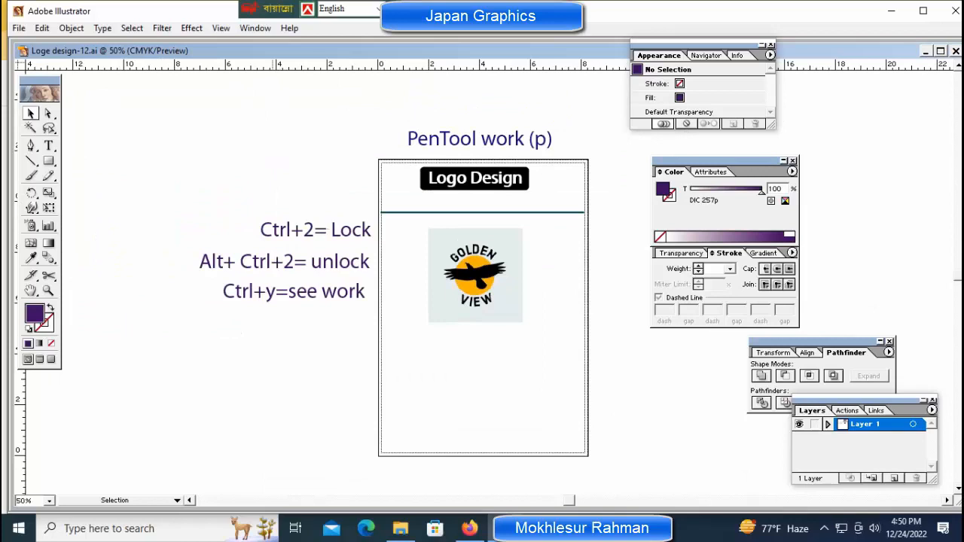
{"action": "left_click", "coordinate": [278, 292]}
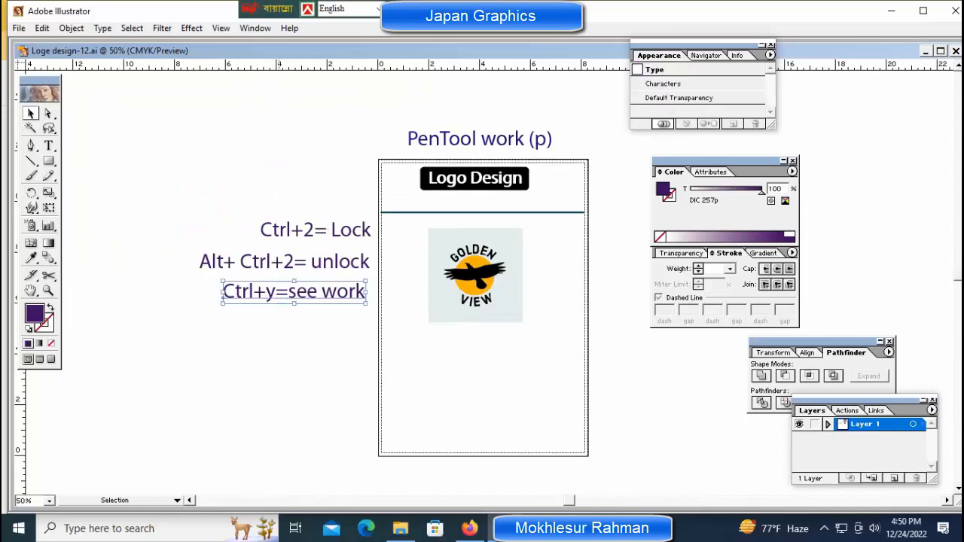
{"action": "key", "text": "ctrl+y"}
{"action": "key", "text": "ctrl+y"}
{"action": "key", "text": "ctrl+y"}
{"action": "key", "text": "ctrl+y"}
- Set the fill to none and the stroke to the DIC 257p purple with a 0.5 pt weight
{"action": "key", "text": "z"}
{"action": "left_click_drag", "start_coordinate": [450, 238], "coordinate": [457, 317]}
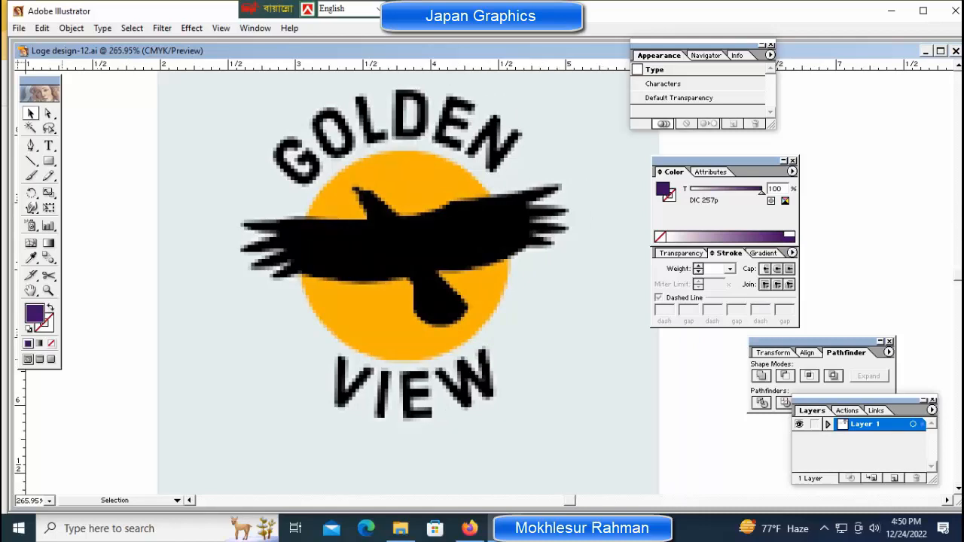
{"action": "left_click", "coordinate": [51, 343]}
{"action": "left_click", "coordinate": [49, 327]}
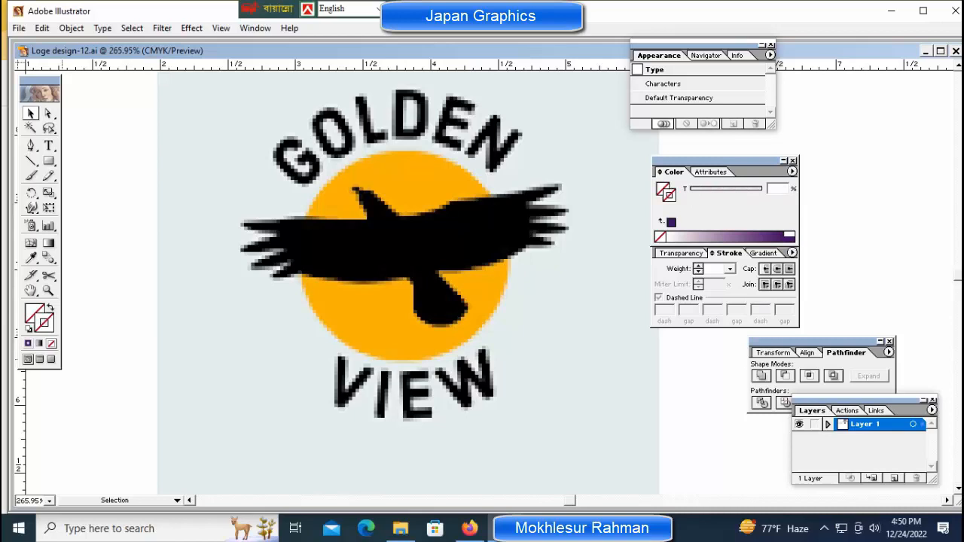
{"action": "left_click", "coordinate": [28, 344]}
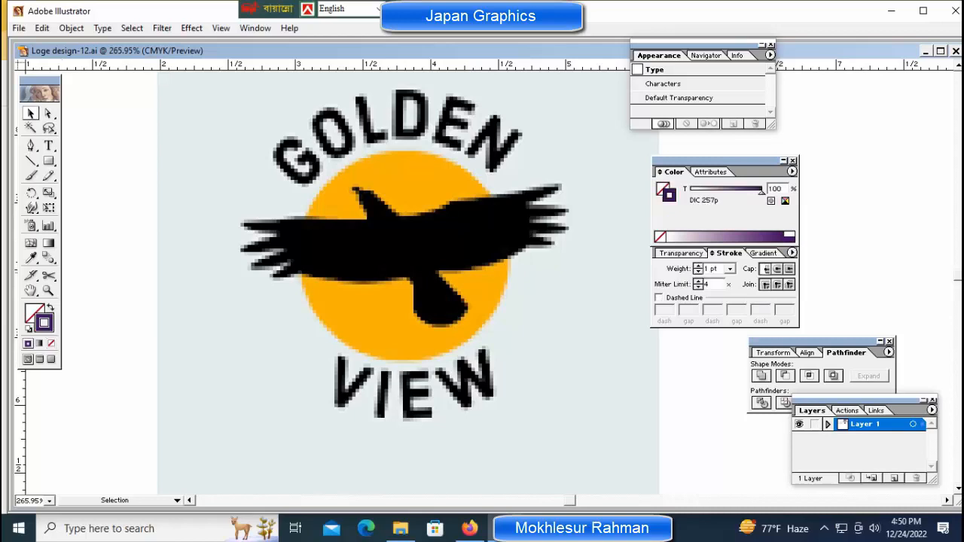
{"action": "left_click", "coordinate": [730, 269]}
{"action": "left_click", "coordinate": [721, 397]}
{"action": "left_click", "coordinate": [729, 269]}
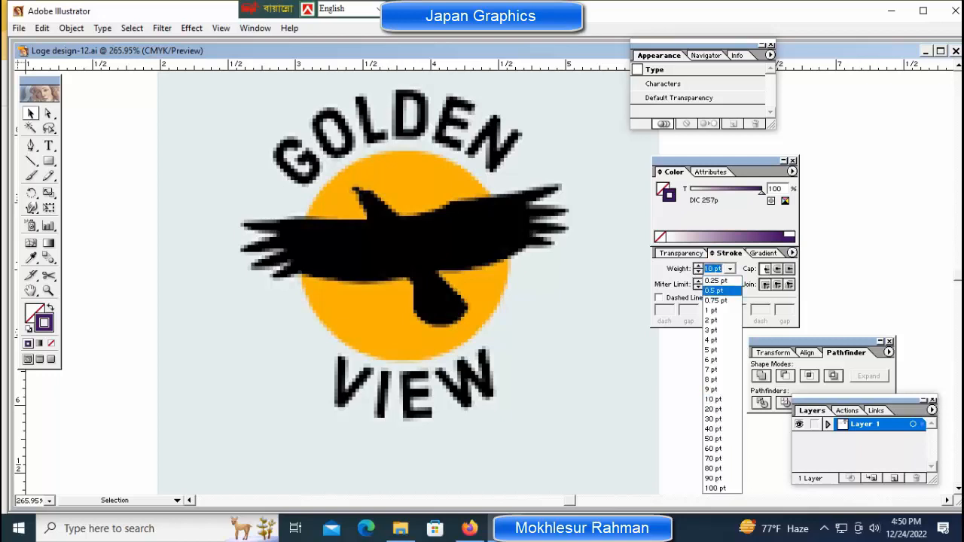
{"action": "left_click", "coordinate": [722, 280]}
- Start a Pen tool path at the base of the bird's neck, curving up the throat and around the beak tip
{"action": "key", "text": "space"}
{"action": "left_click_drag", "start_coordinate": [489, 319], "coordinate": [455, 403]}
{"action": "key", "text": "ctrl+space"}
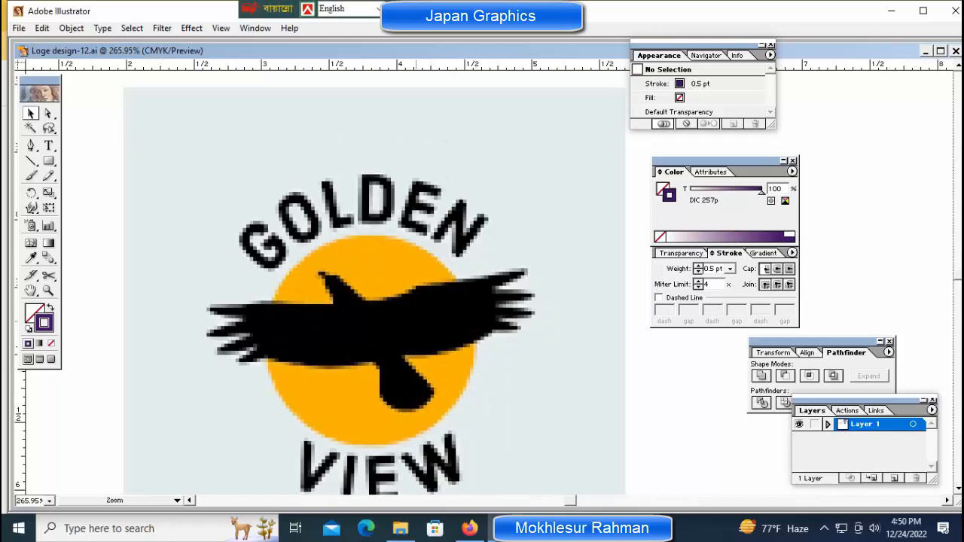
{"action": "left_click", "coordinate": [416, 320], "text": "ctrl"}
{"action": "key", "text": "space"}
{"action": "left_click_drag", "start_coordinate": [420, 320], "coordinate": [370, 317]}
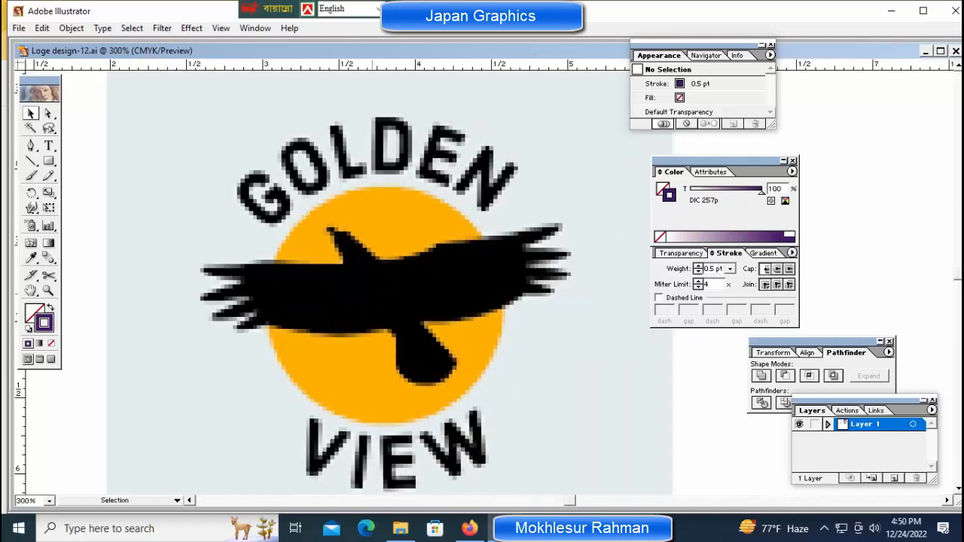
{"action": "key", "text": "p"}
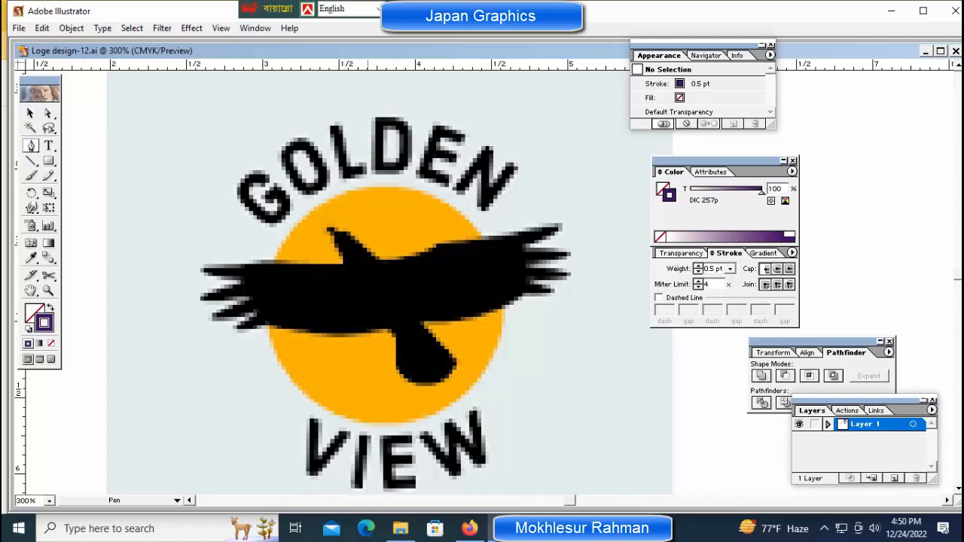
{"action": "left_click", "coordinate": [343, 263]}
{"action": "left_click", "coordinate": [395, 231], "text": "ctrl"}
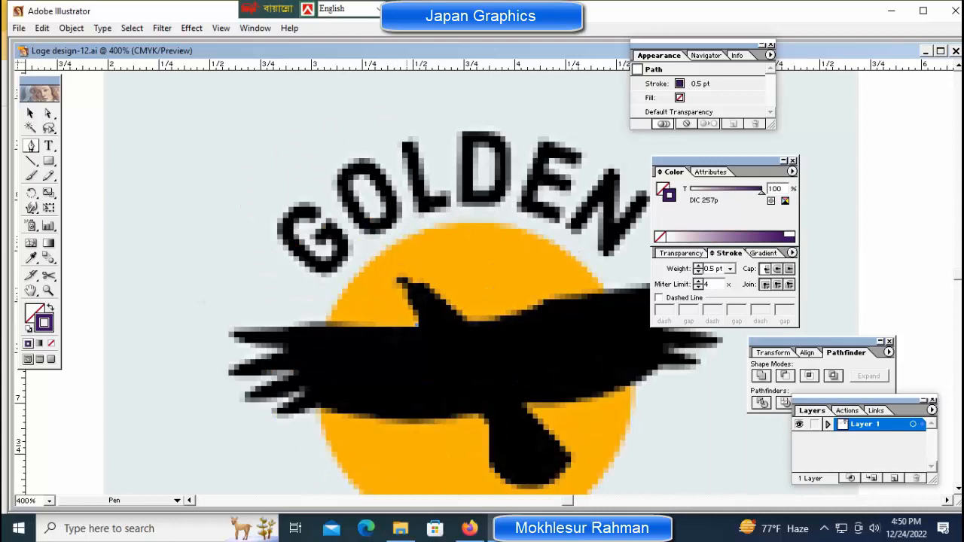
{"action": "mouse_move", "coordinate": [407, 287]}
{"action": "left_mouse_down"}
{"action": "mouse_move", "coordinate": [394, 268]}
{"action": "mouse_move", "coordinate": [402, 279]}
{"action": "left_mouse_up"}
{"action": "left_click_drag", "start_coordinate": [407, 276], "coordinate": [433, 279]}
- Try to convert the path's anchor point at the bird's beak
{"action": "left_click", "coordinate": [408, 276], "text": "alt"}
{"action": "key", "text": "ctrl+z"}
{"action": "key", "text": "alt"}
{"action": "left_click", "coordinate": [402, 279], "text": "alt"}
{"action": "key", "text": "ctrl"}
{"action": "key", "text": "ctrl+z"}
{"action": "key", "text": "ctrl+space"}
- Redraw the beak's upper anchor without its outgoing handle and curve the path over the head down to the nape
{"action": "left_click", "coordinate": [457, 301], "text": "ctrl"}
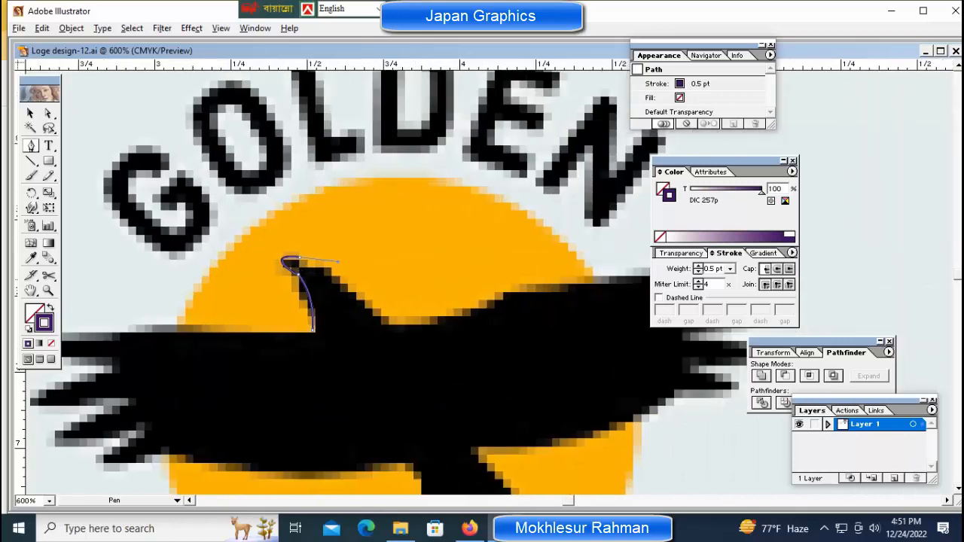
{"action": "key", "text": "ctrl"}
{"action": "left_click_drag", "start_coordinate": [315, 266], "coordinate": [318, 277]}
{"action": "key", "text": "ctrl+z"}
{"action": "left_click_drag", "start_coordinate": [293, 259], "coordinate": [326, 261]}
{"action": "left_click", "coordinate": [293, 258]}
{"action": "left_click", "coordinate": [318, 265]}
{"action": "key", "text": "ctrl+z"}
{"action": "left_click", "coordinate": [306, 262]}
{"action": "key", "text": "ctrl+z"}
{"action": "left_click_drag", "start_coordinate": [380, 320], "coordinate": [400, 358]}
{"action": "left_click", "coordinate": [401, 359]}
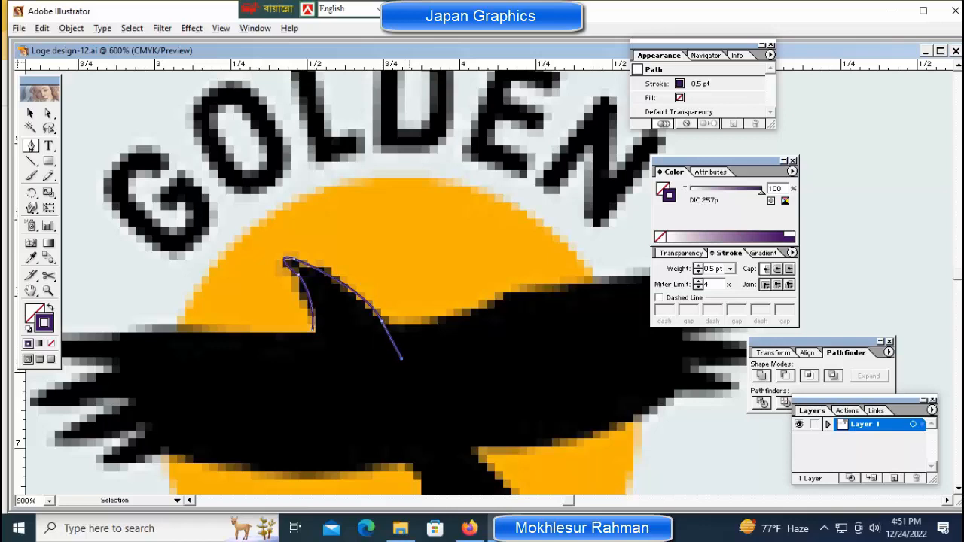
- Try to extend the path from the nape along the bird's back
{"action": "key", "text": "ctrl+z"}
{"action": "left_click_drag", "start_coordinate": [450, 320], "coordinate": [455, 308]}
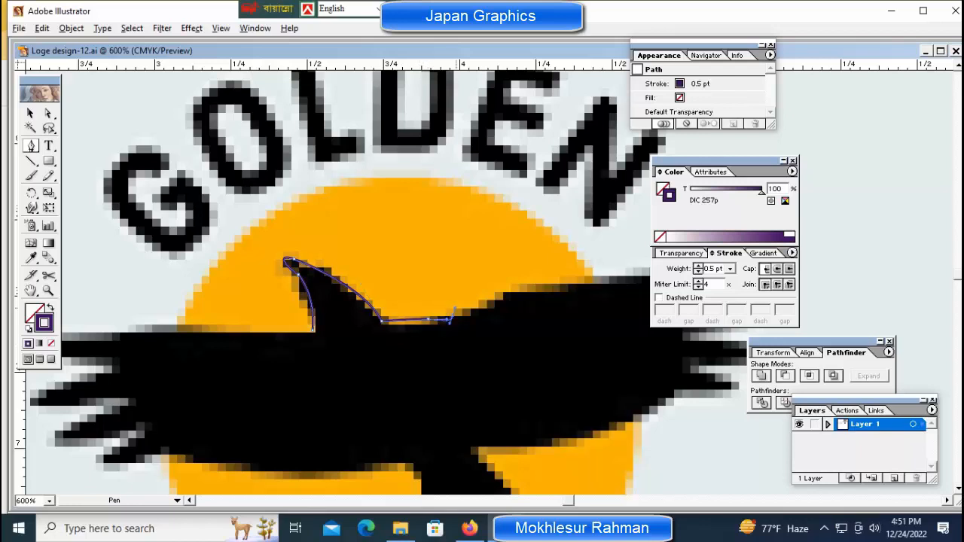
{"action": "key", "text": "ctrl+z"}
- Continue the path from the nape in a curve up along the upper edge of the bird's right-hand wing
{"action": "key", "text": "ctrl+minus"}
{"action": "left_click_drag", "start_coordinate": [490, 301], "coordinate": [388, 301]}
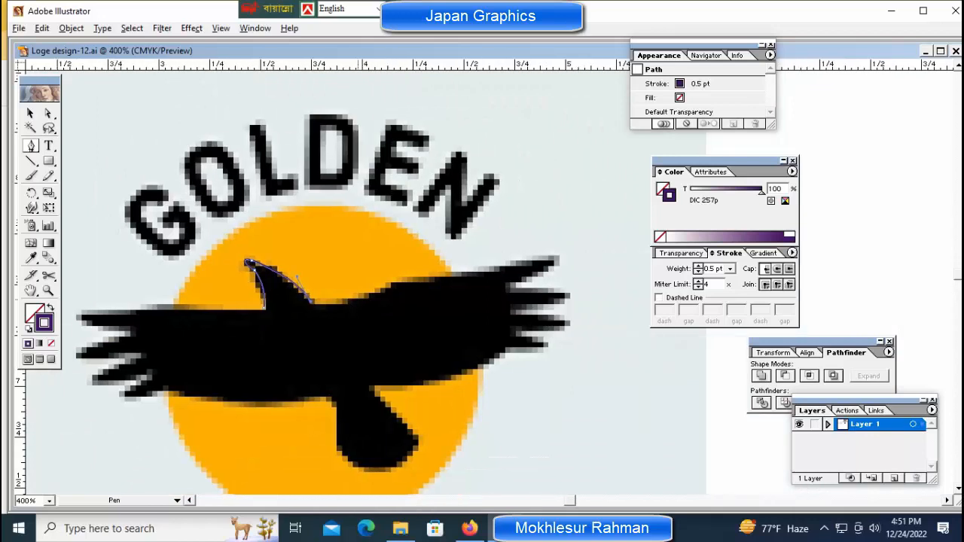
{"action": "left_click_drag", "start_coordinate": [308, 302], "coordinate": [387, 286]}
{"action": "key", "text": "ctrl+z"}
{"action": "left_click_drag", "start_coordinate": [427, 281], "coordinate": [447, 286]}
{"action": "key", "text": "ctrl+z"}
{"action": "left_click", "coordinate": [427, 281]}
- Trace the uppermost feather of the right-hand wing, curving out around its tip and back to the first notch
{"action": "left_click_drag", "start_coordinate": [490, 274], "coordinate": [567, 253]}
{"action": "left_click", "coordinate": [557, 260], "text": "alt"}
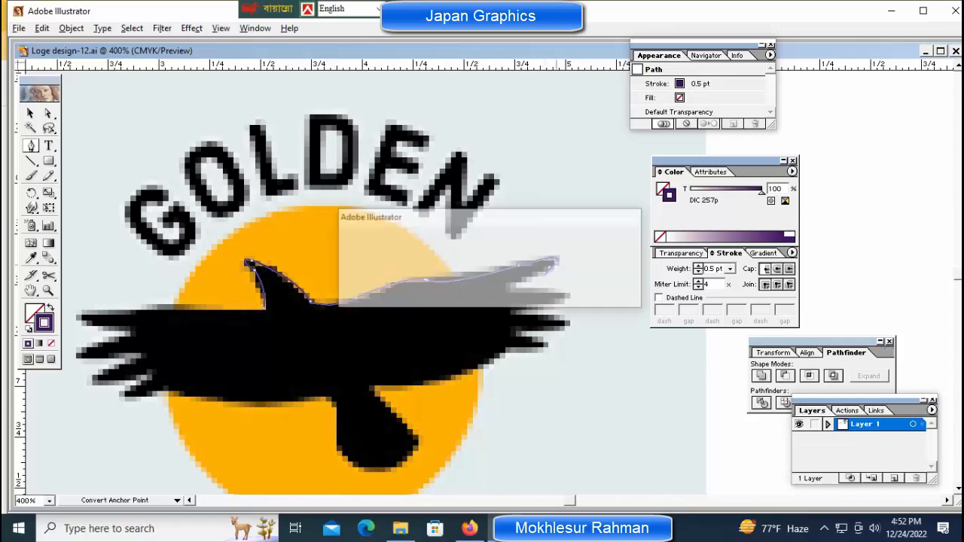
{"action": "key", "text": "Return"}
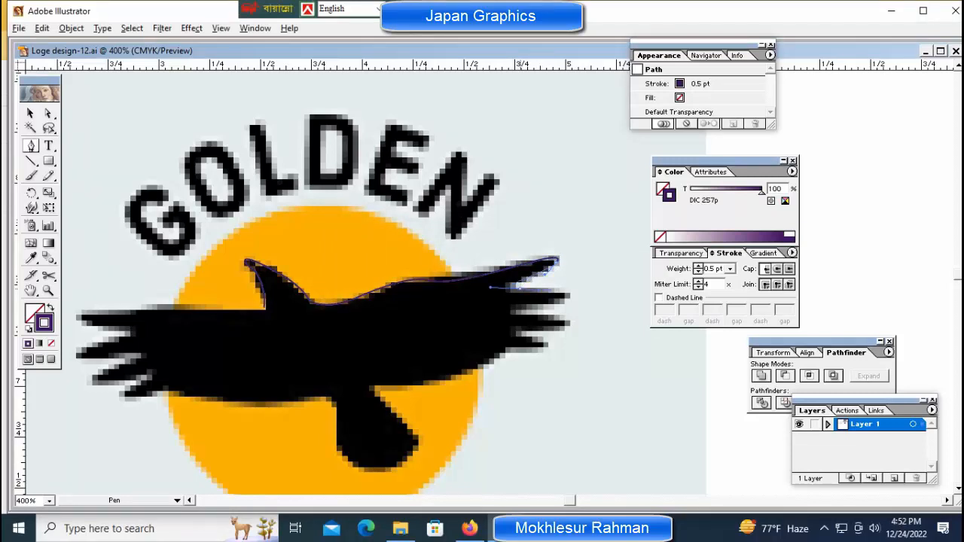
{"action": "left_click", "coordinate": [558, 289]}
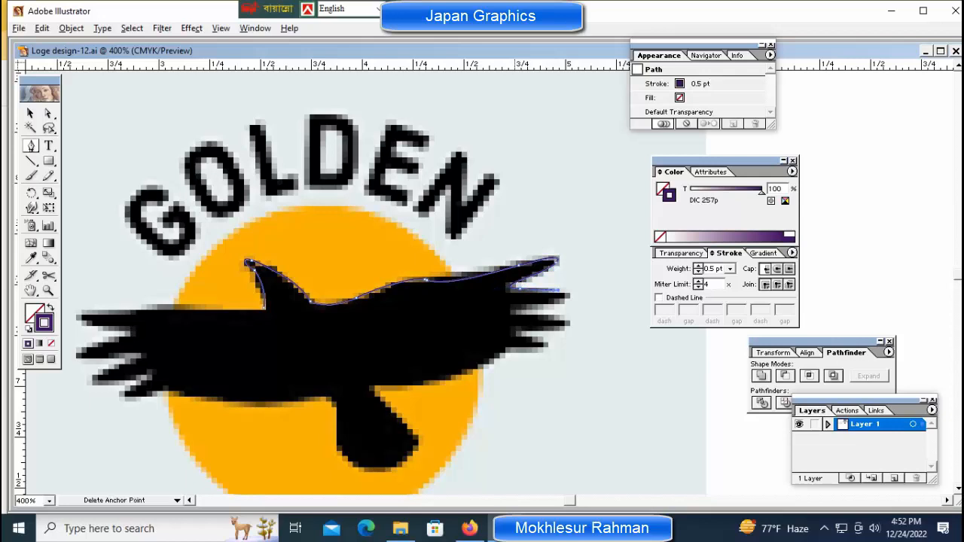
{"action": "left_click", "coordinate": [558, 289]}
{"action": "key", "text": "ctrl+z"}
{"action": "left_click", "coordinate": [519, 290]}
{"action": "key", "text": "ctrl+z"}
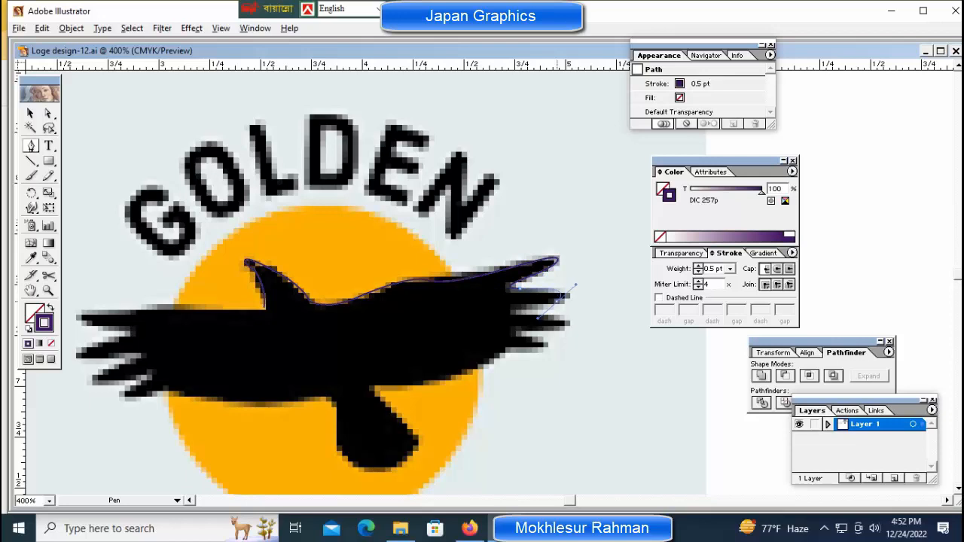
- Curve the path around the tip of the right-hand wing's second feather, ending on a corner anchor
{"action": "left_click", "coordinate": [536, 316]}
{"action": "key", "text": "ctrl+z"}
{"action": "left_click_drag", "start_coordinate": [556, 298], "coordinate": [584, 291]}
{"action": "left_click", "coordinate": [555, 302], "text": "alt"}
- Try to continue the path through the right-hand wing's second notch and out onto the third feather
{"action": "left_click_drag", "start_coordinate": [518, 315], "coordinate": [547, 318]}
{"action": "left_click", "coordinate": [548, 324]}
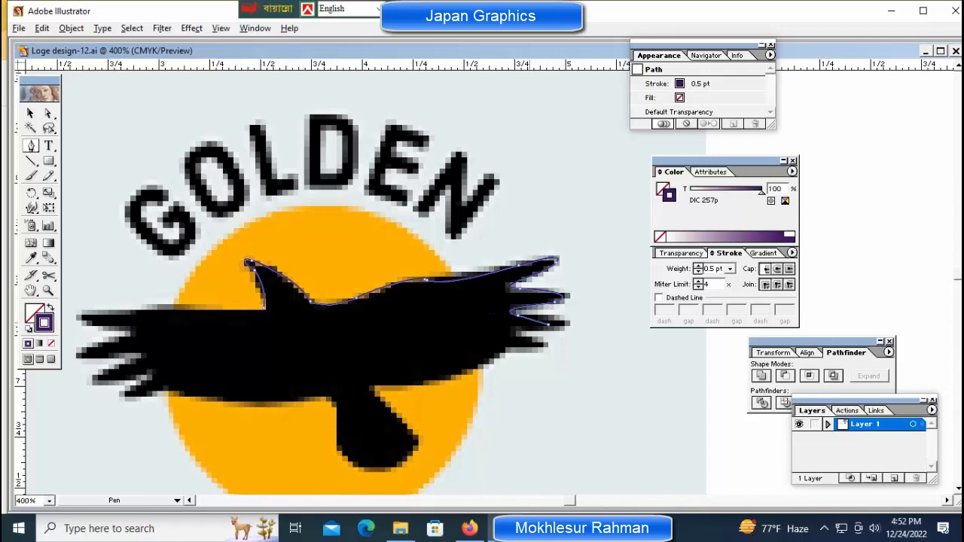
{"action": "left_click", "coordinate": [548, 324], "text": "alt"}
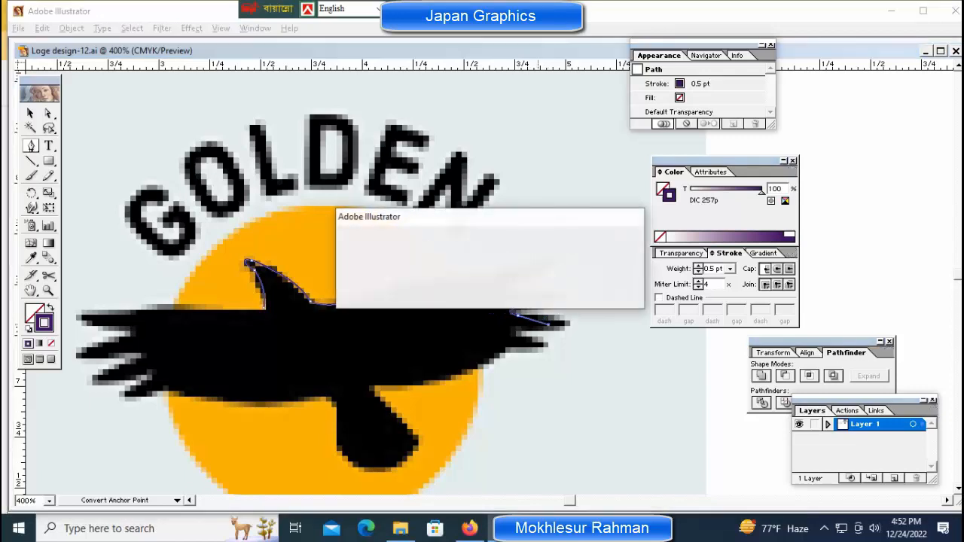
{"action": "key", "text": "Return"}
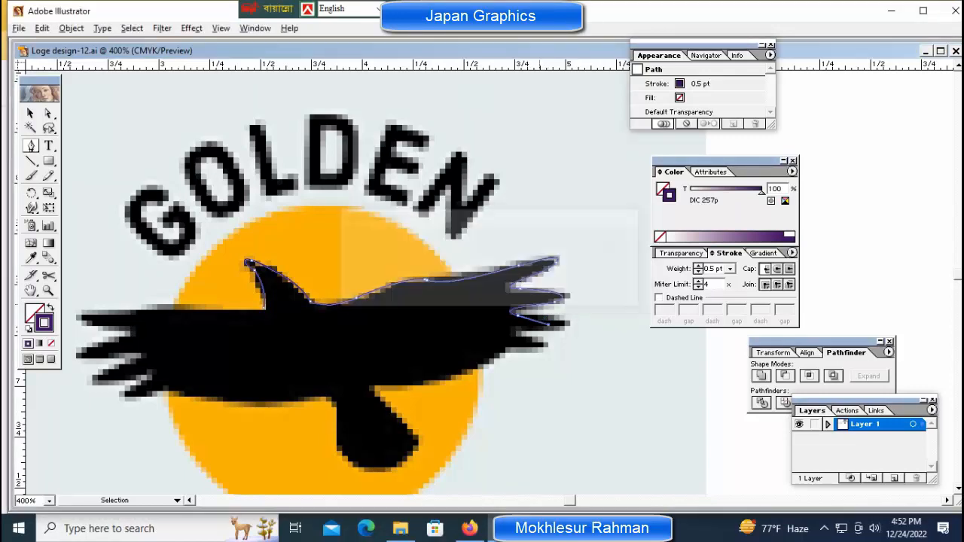
{"action": "key", "text": "z"}
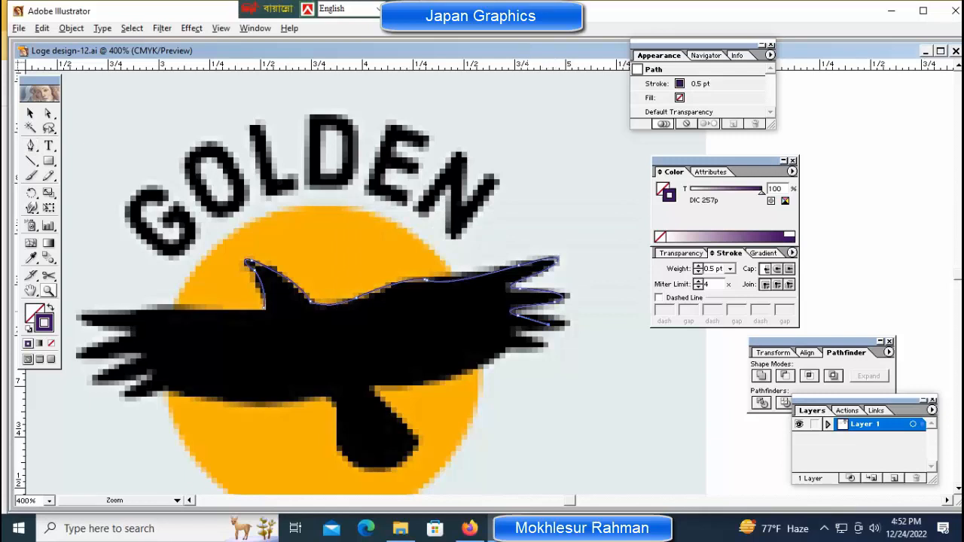
{"action": "key", "text": "ctrl+z"}
{"action": "key", "text": "ctrl+z"}
{"action": "key", "text": "ctrl+z"}
{"action": "key", "text": "p"}
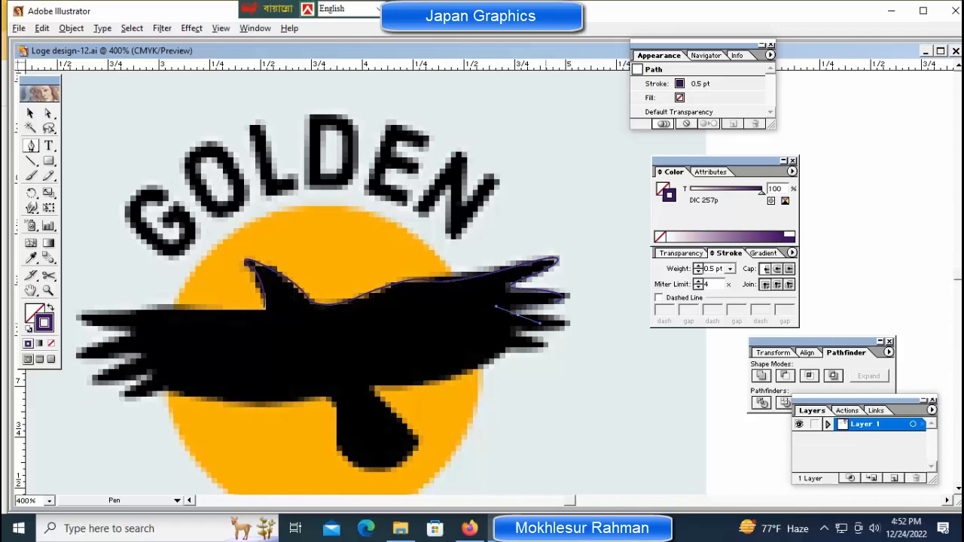
- Reselect the eagle path and trace it through the second notch and around the third feather's tip on the right-hand wing
{"action": "key", "text": "ctrl+shift+a"}
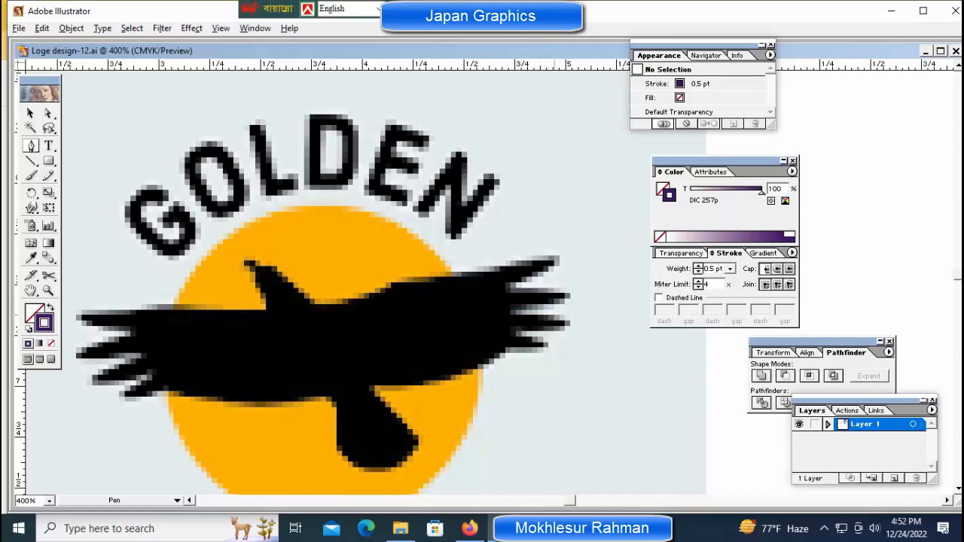
{"action": "left_click", "coordinate": [555, 297], "text": "ctrl"}
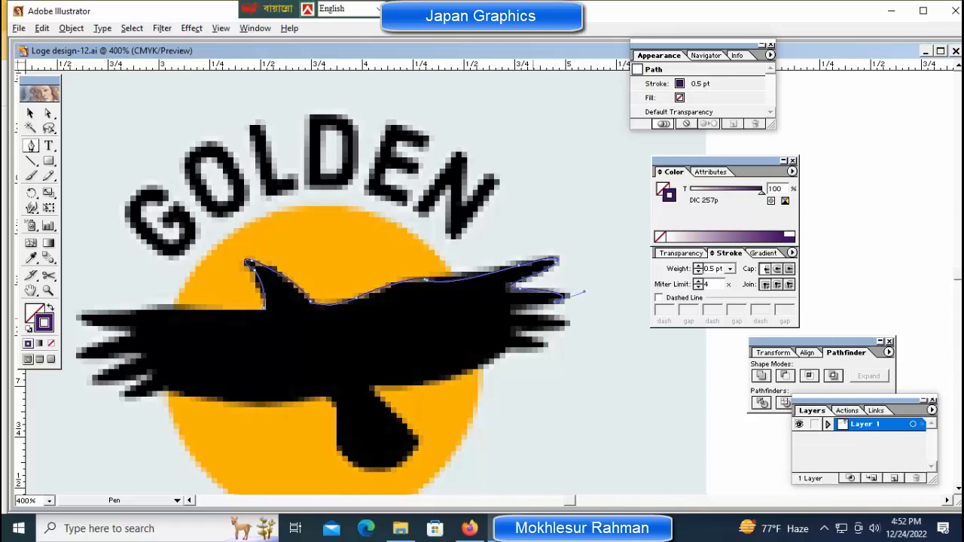
{"action": "left_click_drag", "start_coordinate": [524, 315], "coordinate": [566, 325]}
{"action": "left_click", "coordinate": [568, 324]}
{"action": "key", "text": "ctrl+z"}
{"action": "left_click", "coordinate": [524, 314]}
{"action": "left_click_drag", "start_coordinate": [561, 326], "coordinate": [589, 317]}
- Trace the lowest feather of the right-hand wing, curving around its tip onto the wing's lower edge
{"action": "left_click_drag", "start_coordinate": [518, 334], "coordinate": [486, 368]}
{"action": "left_click", "coordinate": [541, 349]}
{"action": "left_click", "coordinate": [500, 354], "text": "alt"}
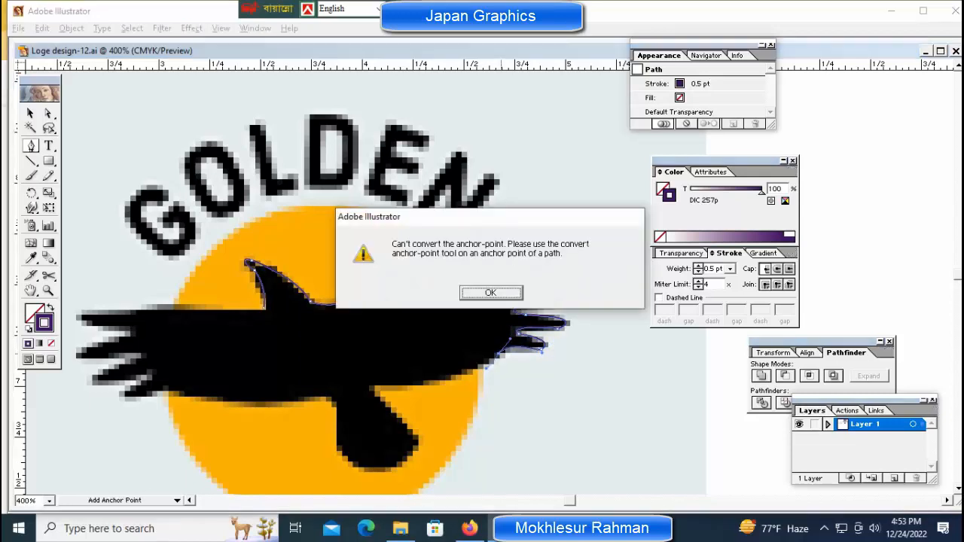
{"action": "left_click", "coordinate": [491, 293]}
{"action": "key", "text": "ctrl+z"}
{"action": "mouse_move", "coordinate": [506, 351]}
{"action": "left_mouse_down"}
{"action": "mouse_move", "coordinate": [481, 375]}
{"action": "mouse_move", "coordinate": [496, 360]}
{"action": "left_mouse_up"}
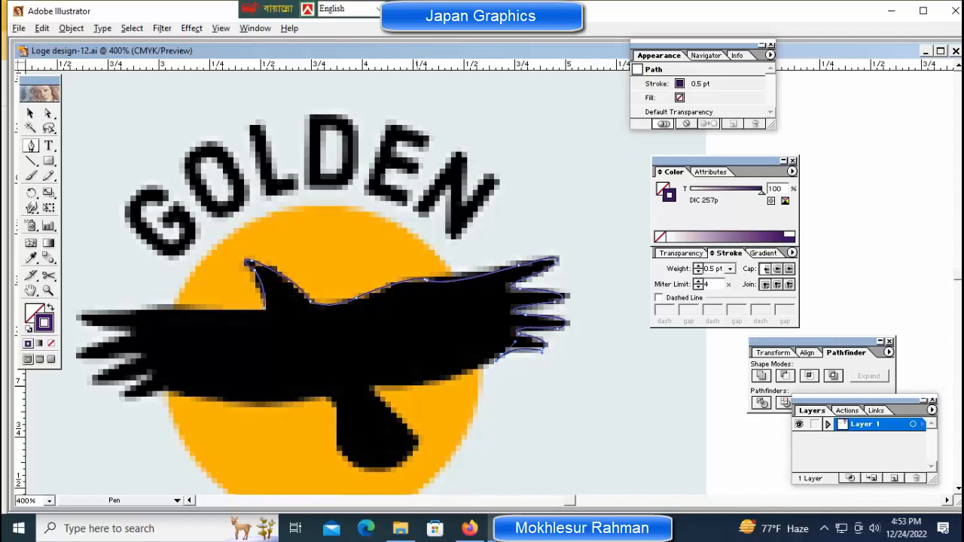
- Continue the path along the lower edge of the right-hand wing to the base of the tail
{"action": "left_click_drag", "start_coordinate": [362, 391], "coordinate": [308, 396]}
{"action": "left_click", "coordinate": [416, 385]}
{"action": "key", "text": "ctrl+z"}
{"action": "key", "text": "ctrl+z"}
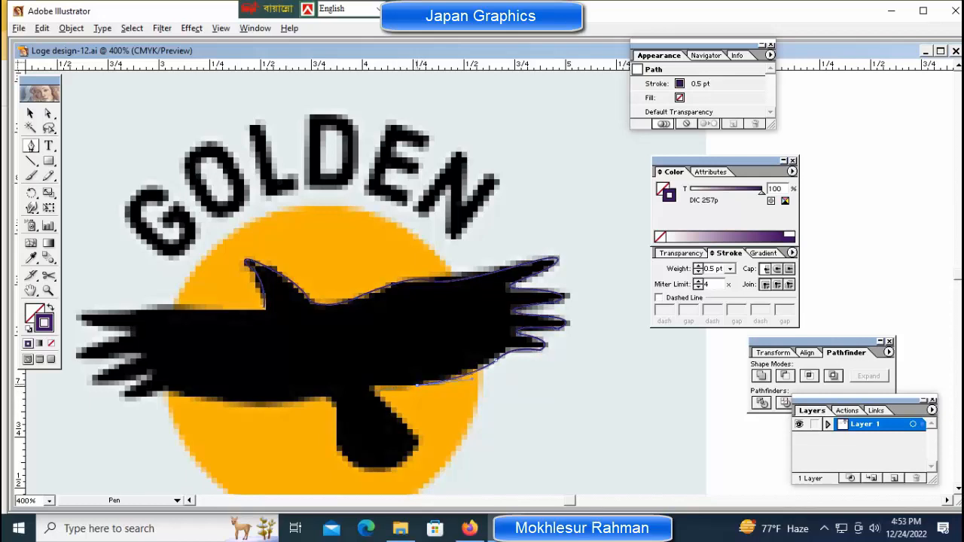
{"action": "left_click_drag", "start_coordinate": [373, 390], "coordinate": [425, 425]}
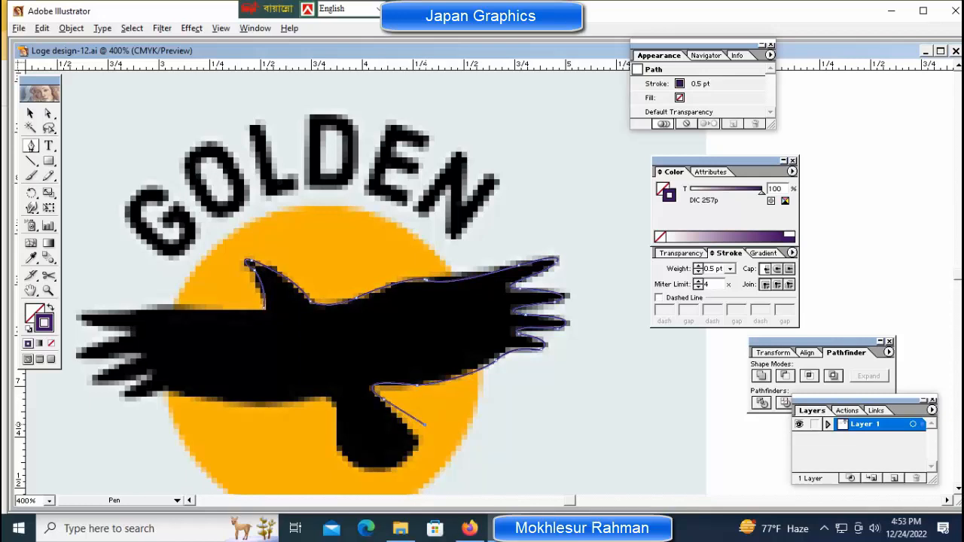
- Curve the path from the tail's base down along the tail's right side
{"action": "key", "text": "v"}
{"action": "key", "text": "ctrl"}
{"action": "key", "text": "ctrl+z"}
{"action": "left_click_drag", "start_coordinate": [411, 457], "coordinate": [387, 479]}
{"action": "left_click", "coordinate": [393, 479]}
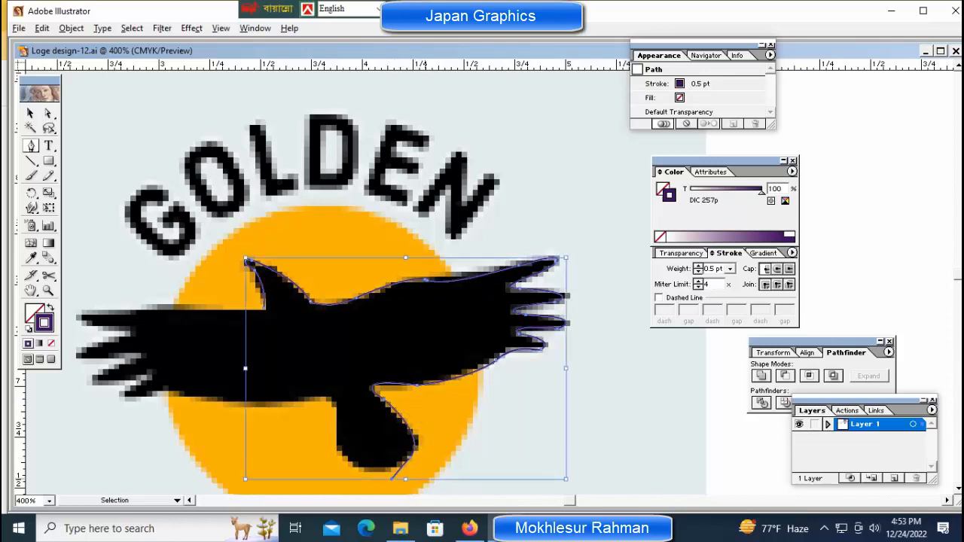
- Try to extend the path across the tail's lower end and up its left side
{"action": "left_click_drag", "start_coordinate": [395, 431], "coordinate": [461, 313]}
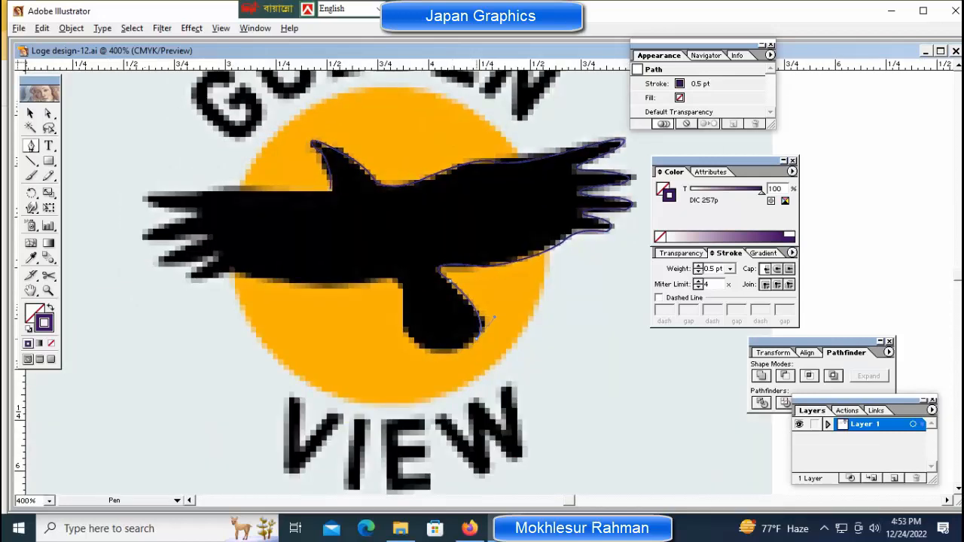
{"action": "left_click", "coordinate": [405, 332]}
{"action": "left_click_drag", "start_coordinate": [390, 332], "coordinate": [381, 318]}
{"action": "key", "text": "ctrl+z"}
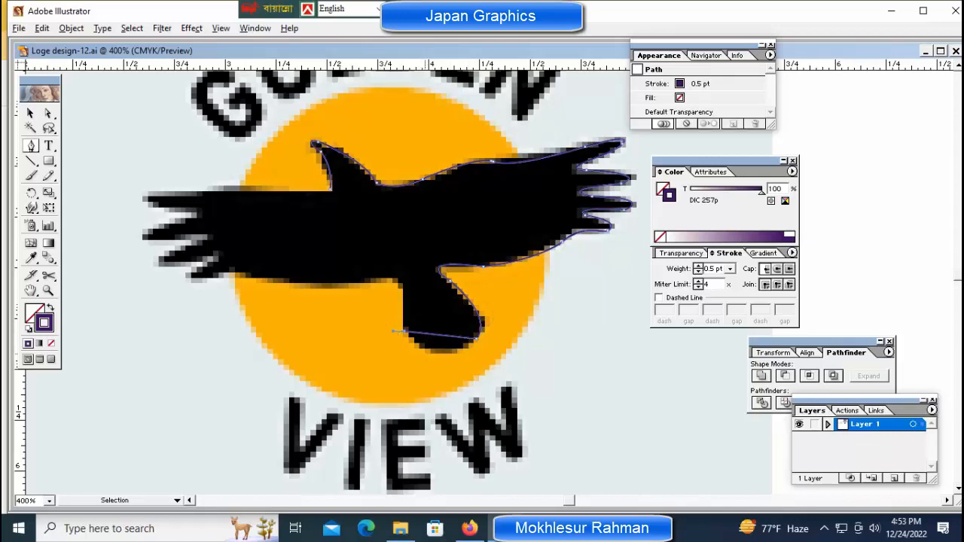
{"action": "key", "text": "ctrl+z"}
{"action": "key", "text": "ctrl+shift+z"}
{"action": "key", "text": "ctrl+shift+z"}
{"action": "key", "text": "ctrl+z"}
{"action": "key", "text": "ctrl+z"}
- Try to place an anchor at the tail's lower-left corner that follows its rounded end
{"action": "left_click_drag", "start_coordinate": [414, 341], "coordinate": [398, 341]}
{"action": "left_click", "coordinate": [398, 305]}
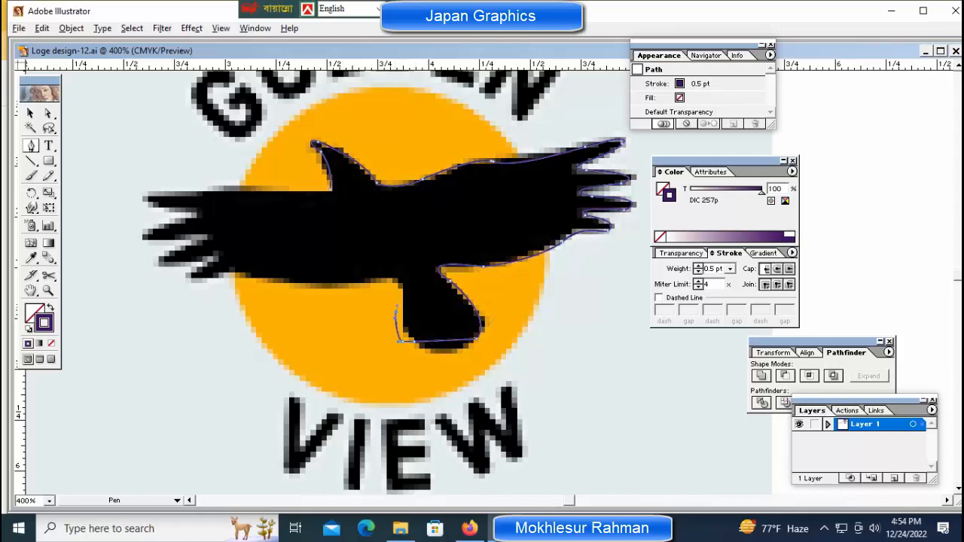
{"action": "key", "text": "ctrl+z"}
{"action": "key", "text": "ctrl+z"}
{"action": "left_click_drag", "start_coordinate": [414, 343], "coordinate": [405, 344]}
{"action": "key", "text": "ctrl+z"}
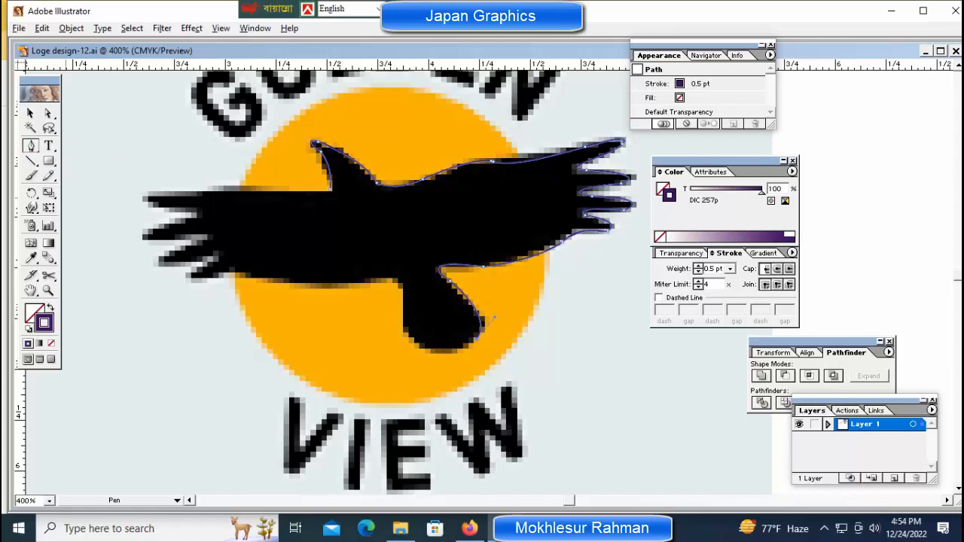
{"action": "left_click_drag", "start_coordinate": [421, 349], "coordinate": [420, 349]}
{"action": "key", "text": "ctrl+z"}
- Curve the path around the tail's rounded end and up its left side
{"action": "left_click", "coordinate": [479, 336]}
{"action": "left_click_drag", "start_coordinate": [420, 349], "coordinate": [455, 365]}
{"action": "left_click", "coordinate": [420, 348]}
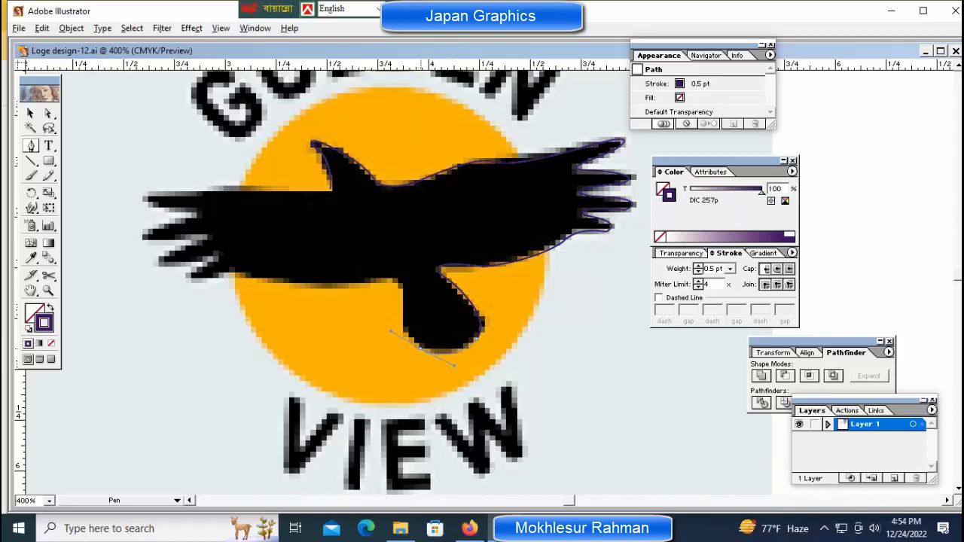
{"action": "left_click_drag", "start_coordinate": [404, 315], "coordinate": [404, 278]}
{"action": "left_click", "coordinate": [404, 315]}
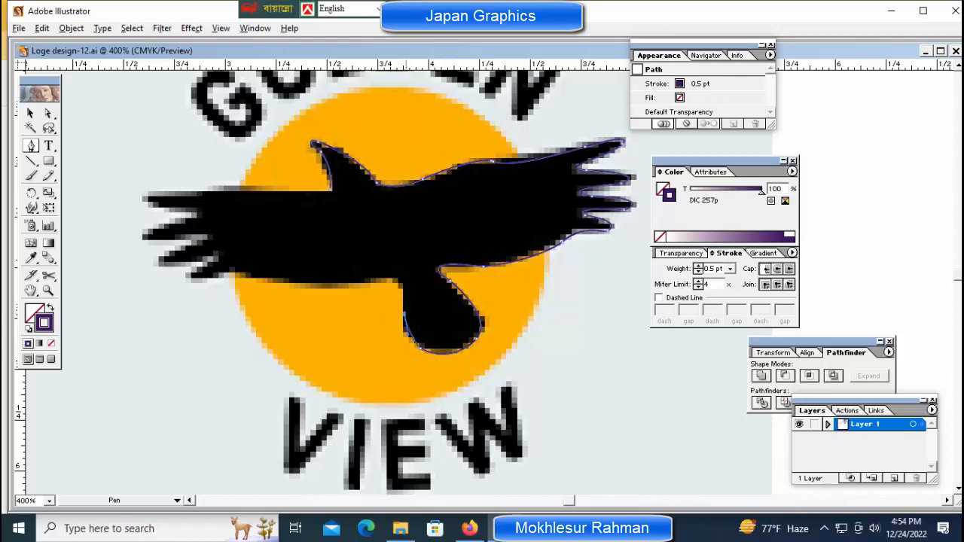
- Continue the path past the tail's base along the left-hand wing's lower edge and around its two lowest feathers
{"action": "mouse_move", "coordinate": [371, 279]}
{"action": "left_mouse_down"}
{"action": "mouse_move", "coordinate": [355, 291]}
{"action": "mouse_move", "coordinate": [352, 282]}
{"action": "left_mouse_up"}
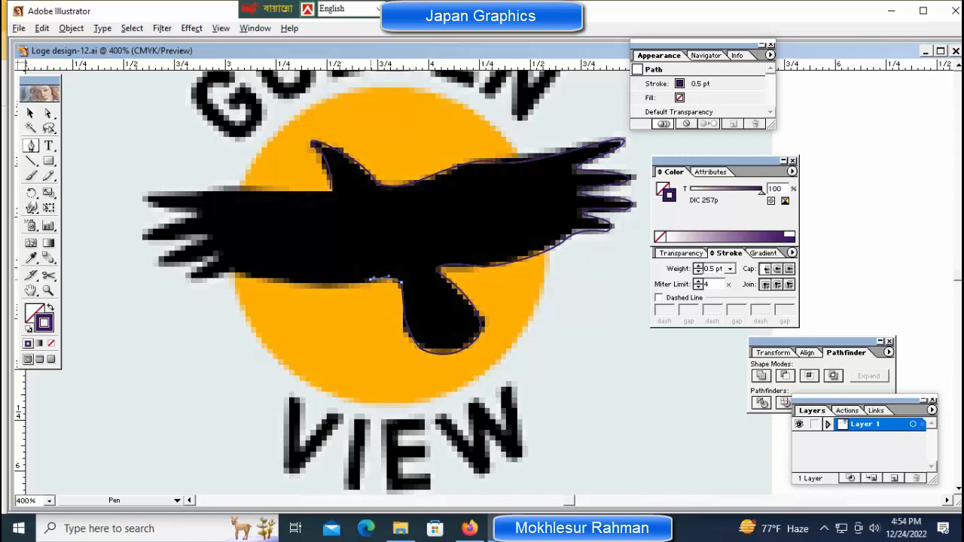
{"action": "left_click", "coordinate": [370, 280]}
{"action": "left_click_drag", "start_coordinate": [247, 273], "coordinate": [124, 269]}
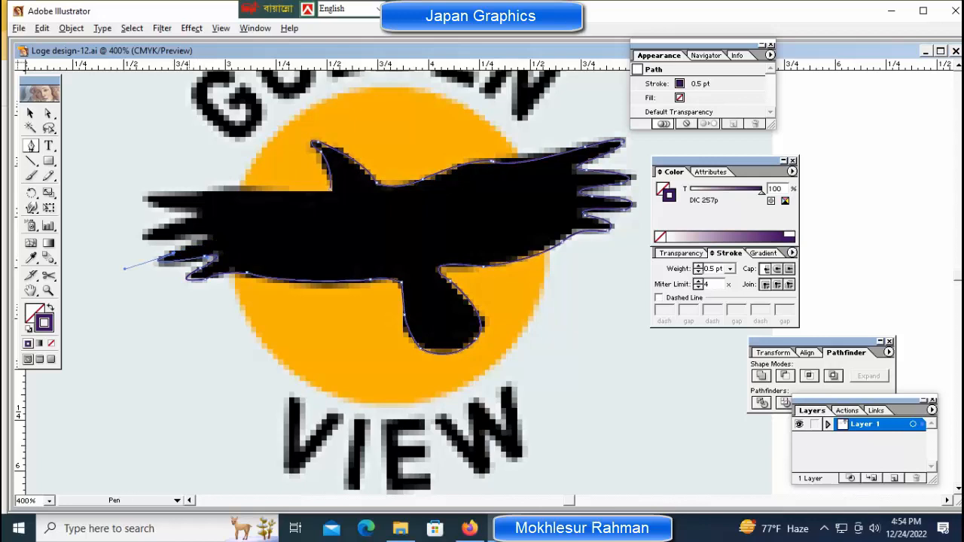
- Try to extend the path through the left-hand wing's next notch out to the third feather's tip
{"action": "left_click", "coordinate": [141, 235]}
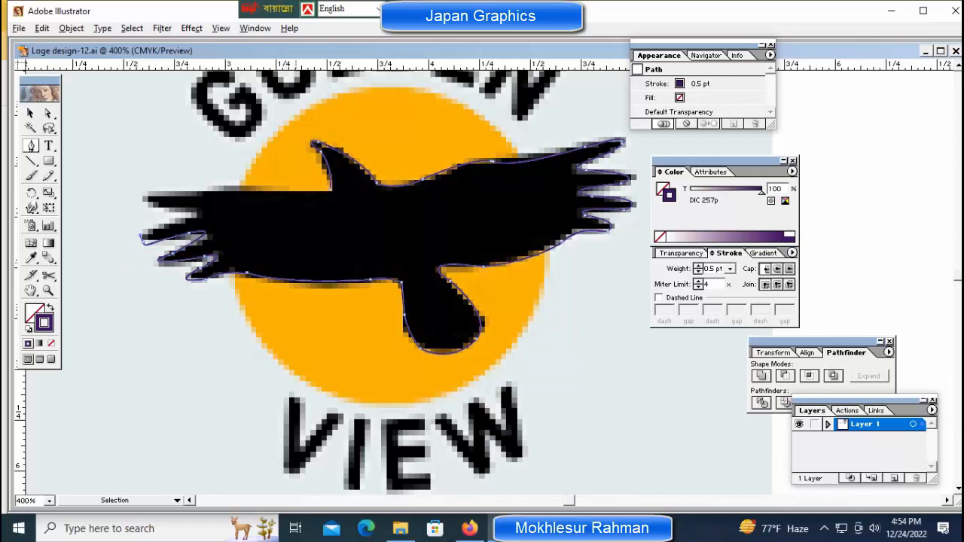
{"action": "key", "text": "ctrl+z"}
{"action": "left_click", "coordinate": [182, 237]}
{"action": "left_click_drag", "start_coordinate": [145, 236], "coordinate": [112, 232]}
{"action": "key", "text": "ctrl+z"}
{"action": "key", "text": "ctrl+z"}
{"action": "scroll", "coordinate": [339, 279], "scroll_direction": "left", "scroll_amount": 3}
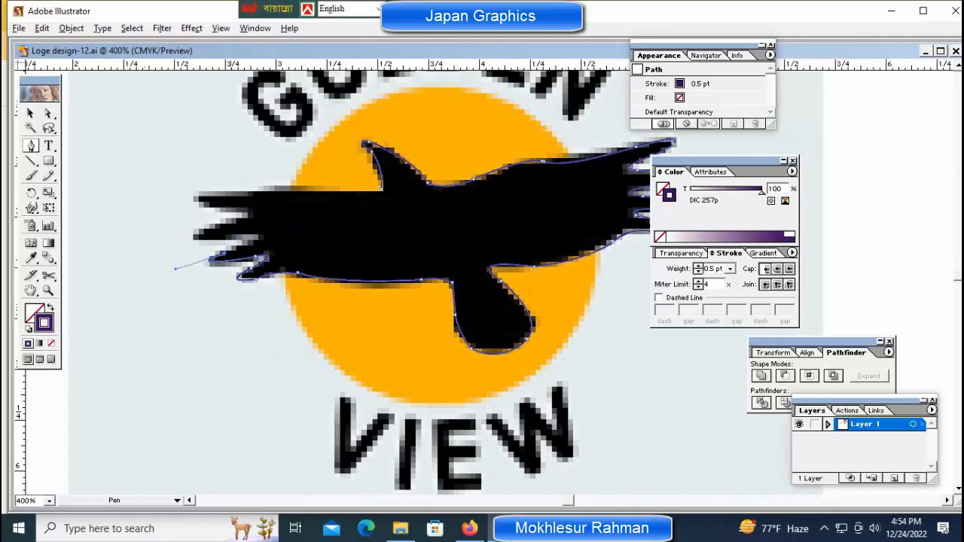
- Try to shape the left-hand wing's third feather from the bottom with anchors along its lower and upper edges
{"action": "left_click_drag", "start_coordinate": [230, 235], "coordinate": [174, 238]}
{"action": "left_click", "coordinate": [174, 238]}
{"action": "key", "text": "ctrl+z"}
{"action": "left_click", "coordinate": [231, 235]}
{"action": "left_click_drag", "start_coordinate": [220, 224], "coordinate": [301, 189]}
{"action": "key", "text": "ctrl+z"}
{"action": "key", "text": "ctrl+z"}
{"action": "key", "text": "ctrl+z"}
- Try to place a smooth anchor on the underside of the left-hand wing's third feather from the bottom
{"action": "mouse_move", "coordinate": [245, 220]}
{"action": "left_mouse_down"}
{"action": "mouse_move", "coordinate": [284, 209]}
{"action": "mouse_move", "coordinate": [246, 219]}
{"action": "left_mouse_up"}
{"action": "key", "text": "ctrl+z"}
{"action": "left_click_drag", "start_coordinate": [209, 239], "coordinate": [120, 259]}
{"action": "key", "text": "ctrl+z"}
{"action": "key", "text": "ctrl+z"}
{"action": "left_click_drag", "start_coordinate": [222, 233], "coordinate": [149, 234]}
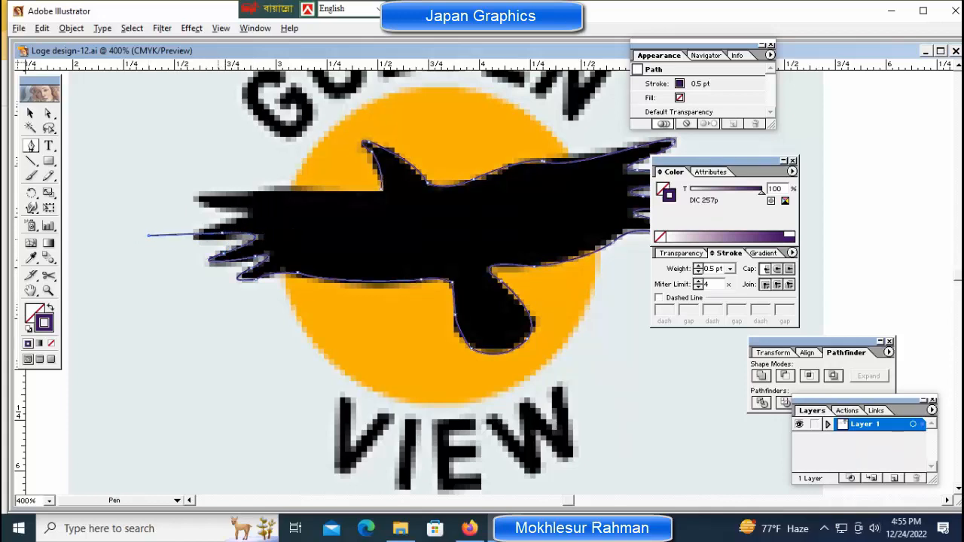
{"action": "key", "text": "ctrl+z"}
{"action": "key", "text": "ctrl+z"}
- Try to curve the path around the third feather's tip and back along its upper edge on the left-hand wing
{"action": "key", "text": "Down"}
{"action": "key", "text": "Down"}
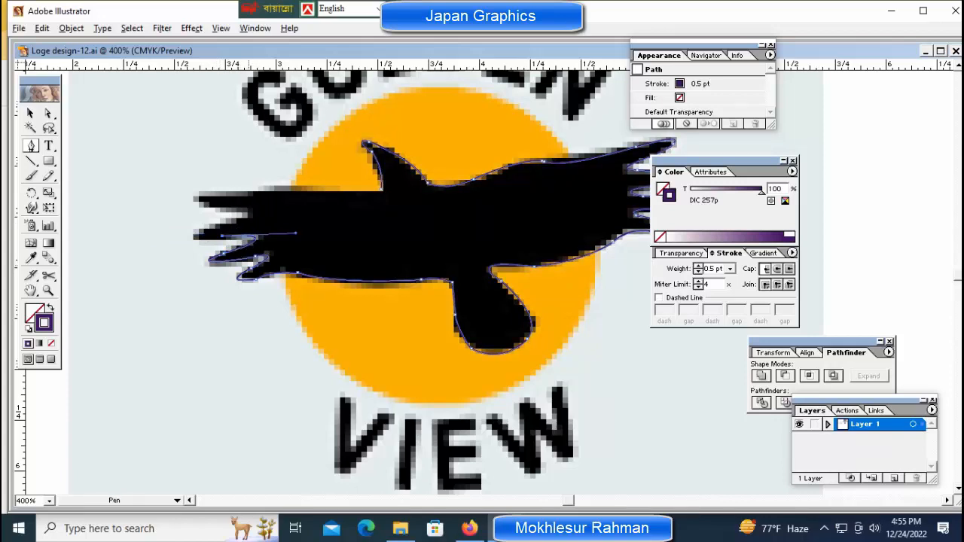
{"action": "left_click_drag", "start_coordinate": [214, 224], "coordinate": [259, 209]}
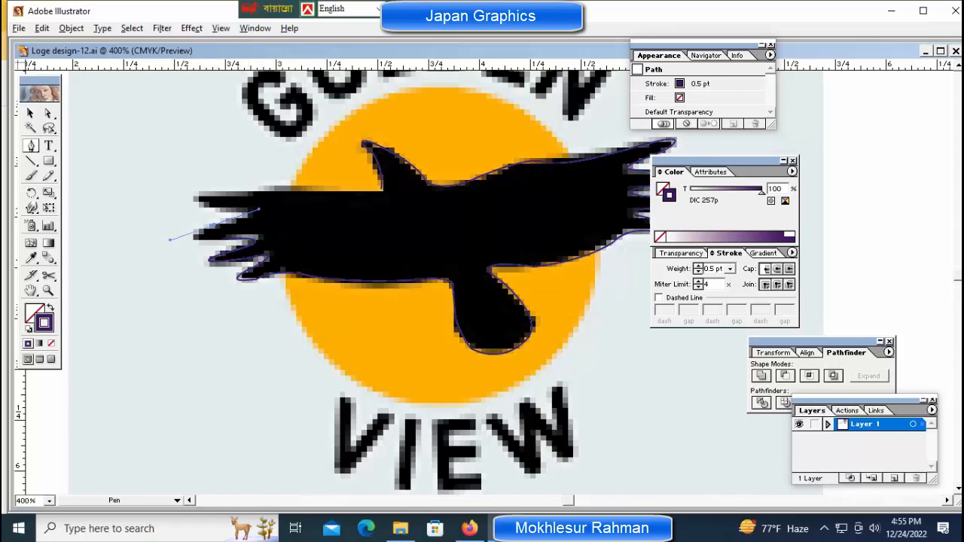
{"action": "key", "text": "ctrl+z"}
{"action": "key", "text": "ctrl+z"}
{"action": "key", "text": "ctrl+z"}
{"action": "key", "text": "ctrl+shift+z"}
- Trace the left-hand wing's third feather from the bottom, from its lower edge around the tip onto its upper edge
{"action": "left_click", "coordinate": [222, 239]}
{"action": "left_click_drag", "start_coordinate": [209, 228], "coordinate": [248, 217]}
{"action": "left_click", "coordinate": [250, 210]}
{"action": "left_click", "coordinate": [167, 244]}
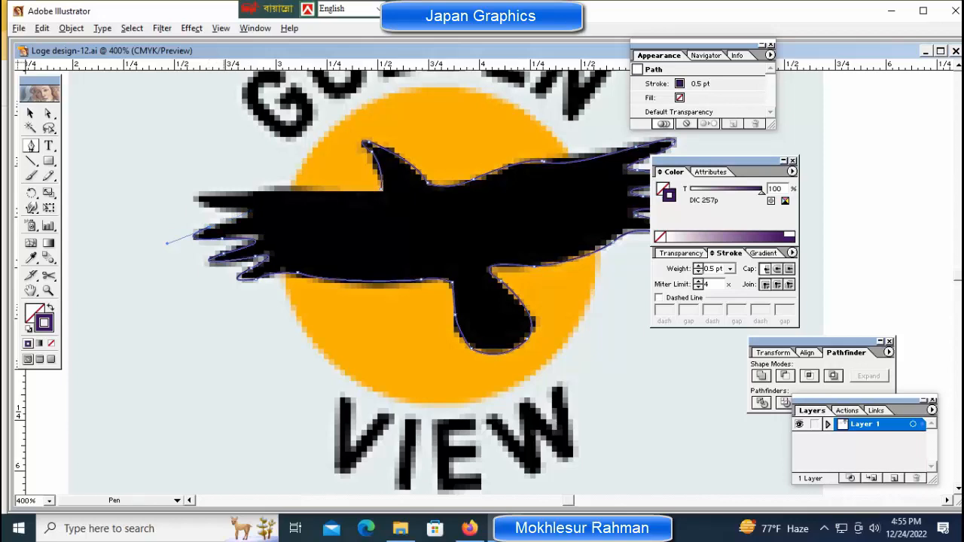
- Curve the path through the left-hand wing's uppermost notch onto the lower edge of the top feather
{"action": "left_click_drag", "start_coordinate": [223, 206], "coordinate": [174, 195]}
{"action": "key", "text": "ctrl+z"}
{"action": "key", "text": "ctrl+z"}
{"action": "key", "text": "ctrl+z"}
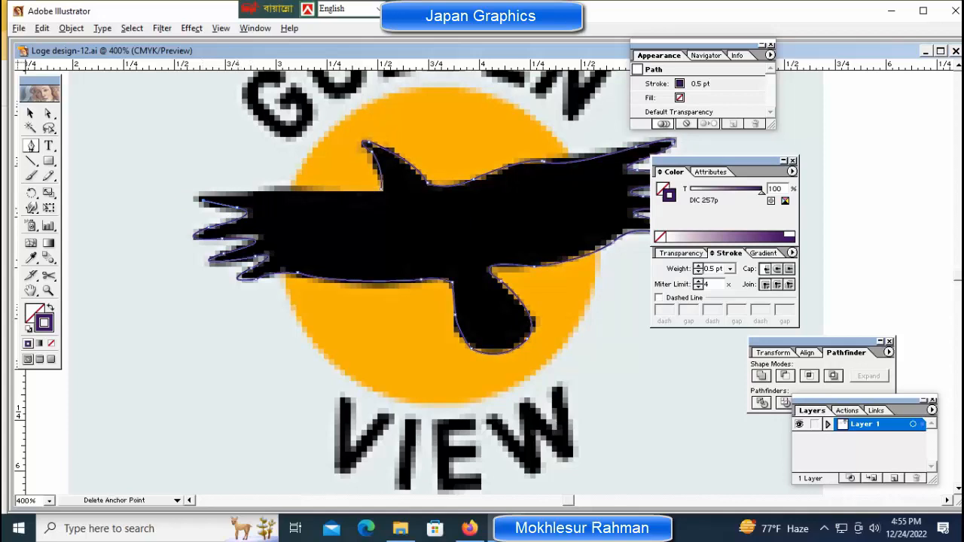
{"action": "left_click", "coordinate": [238, 206]}
{"action": "left_click", "coordinate": [271, 215]}
- Curve the path around the tip of the left-hand wing's top feather onto the wing's upper edge
{"action": "left_click_drag", "start_coordinate": [194, 199], "coordinate": [273, 181]}
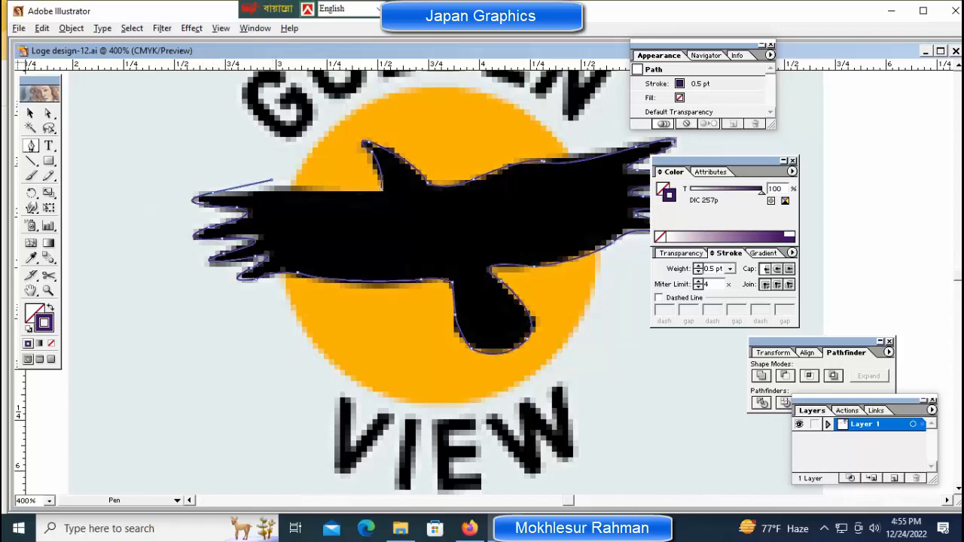
{"action": "key", "text": "ctrl+z"}
{"action": "left_click_drag", "start_coordinate": [217, 194], "coordinate": [274, 189]}
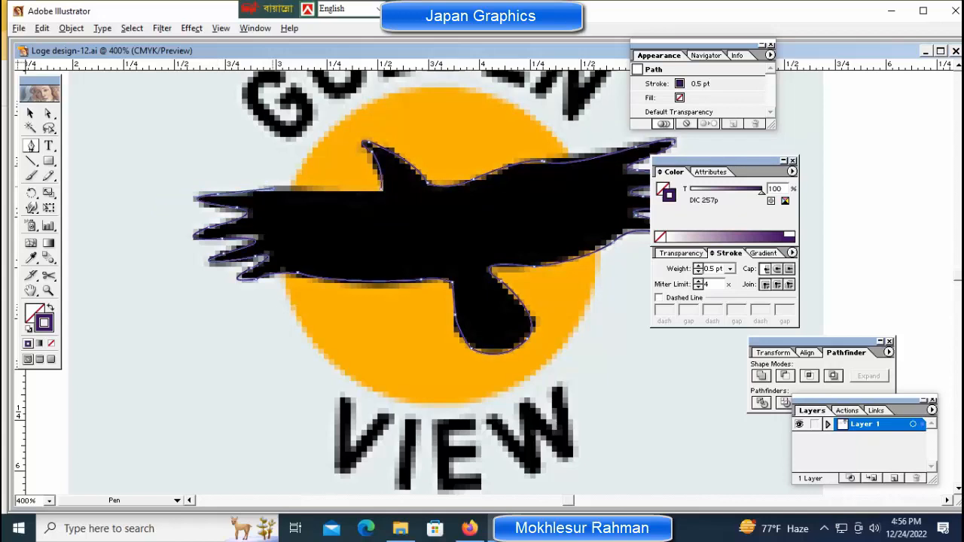
{"action": "left_click", "coordinate": [162, 200]}
- Continue the path along the left-hand wing's upper edge, finish the outline at the neck, and deselect it
{"action": "left_click_drag", "start_coordinate": [317, 190], "coordinate": [340, 200]}
{"action": "left_click", "coordinate": [317, 191]}
{"action": "left_click_drag", "start_coordinate": [368, 144], "coordinate": [384, 168]}
{"action": "key", "text": "ctrl+z"}
{"action": "key", "text": "ctrl+shift+a"}
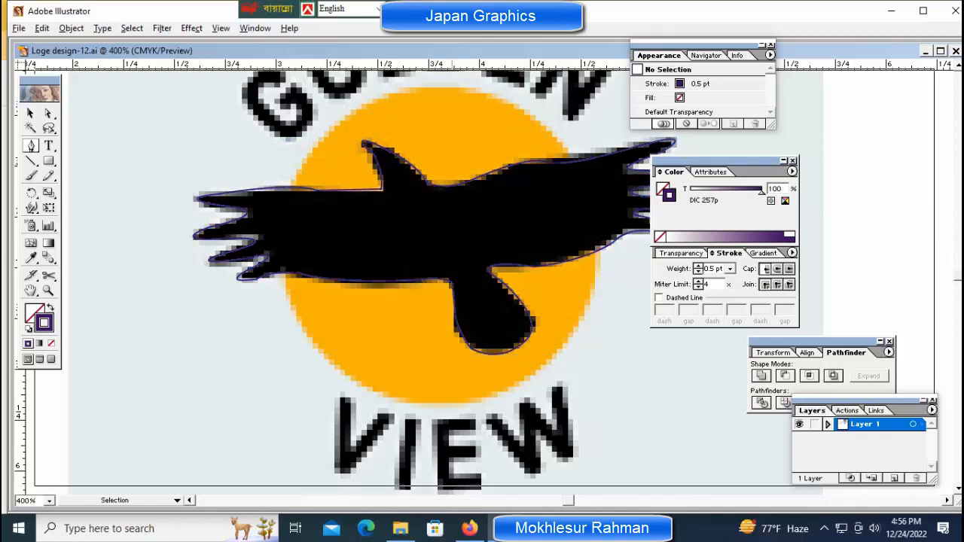
- Examine the traced eagle at 100% in Preview and Outline views, including the right-hand wing's feathers up close
{"action": "key", "text": "ctrl+minus"}
{"action": "key", "text": "ctrl+minus"}
{"action": "key", "text": "ctrl"}
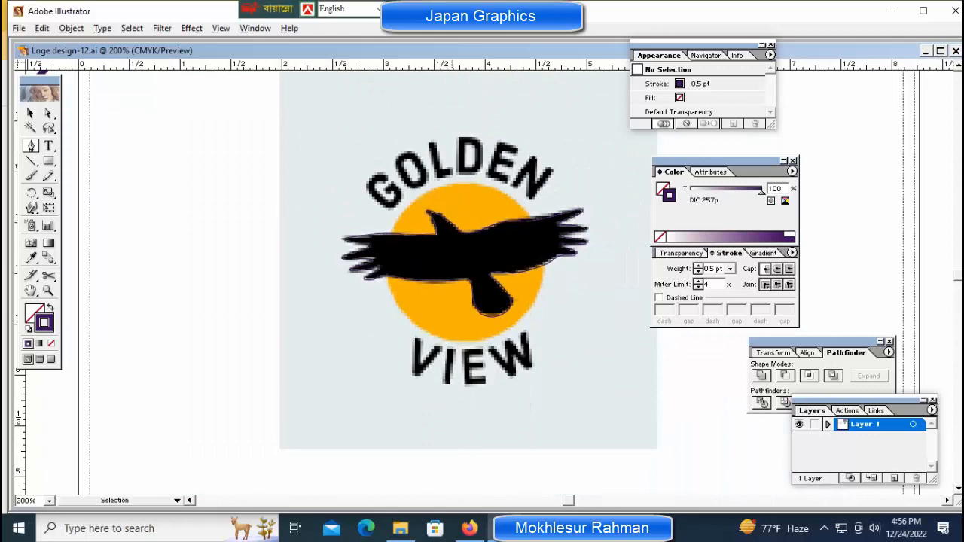
{"action": "key", "text": "ctrl+minus"}
{"action": "key", "text": "ctrl+minus"}
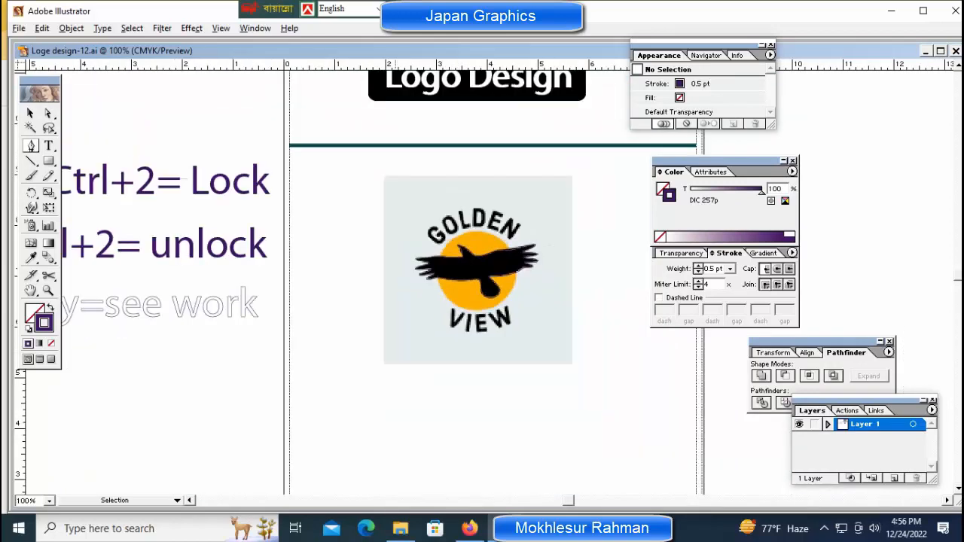
{"action": "key", "text": "ctrl+alt+2"}
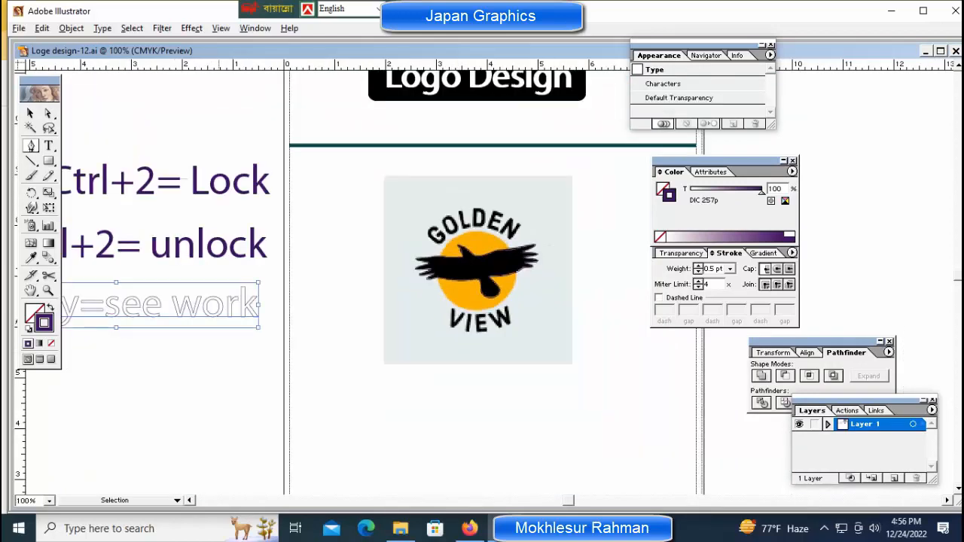
{"action": "key", "text": "ctrl+y"}
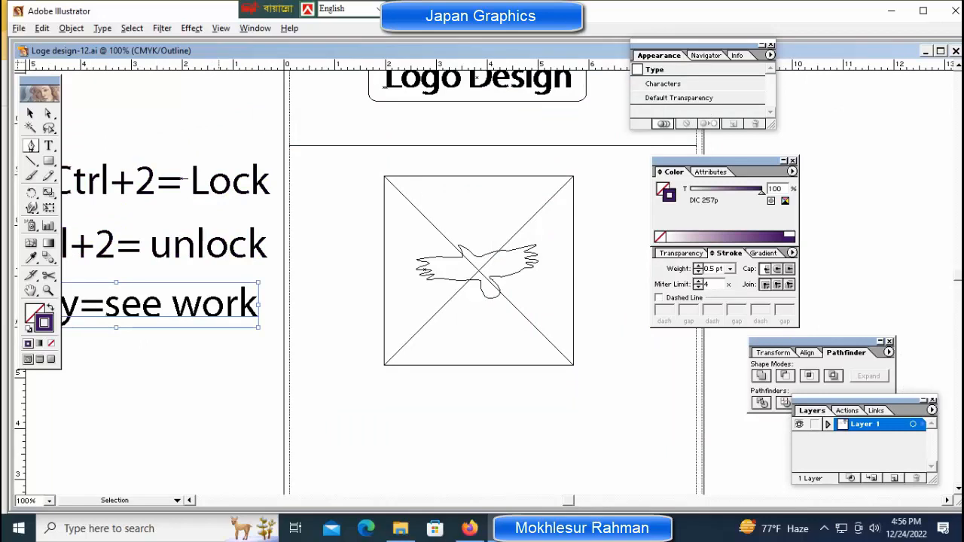
{"action": "key", "text": "ctrl+y"}
{"action": "key", "text": "ctrl+y"}
{"action": "key", "text": "ctrl+y"}
{"action": "key", "text": "ctrl+y"}
{"action": "key", "text": "ctrl+shift+a"}
{"action": "left_click_drag", "start_coordinate": [532, 232], "coordinate": [595, 316]}
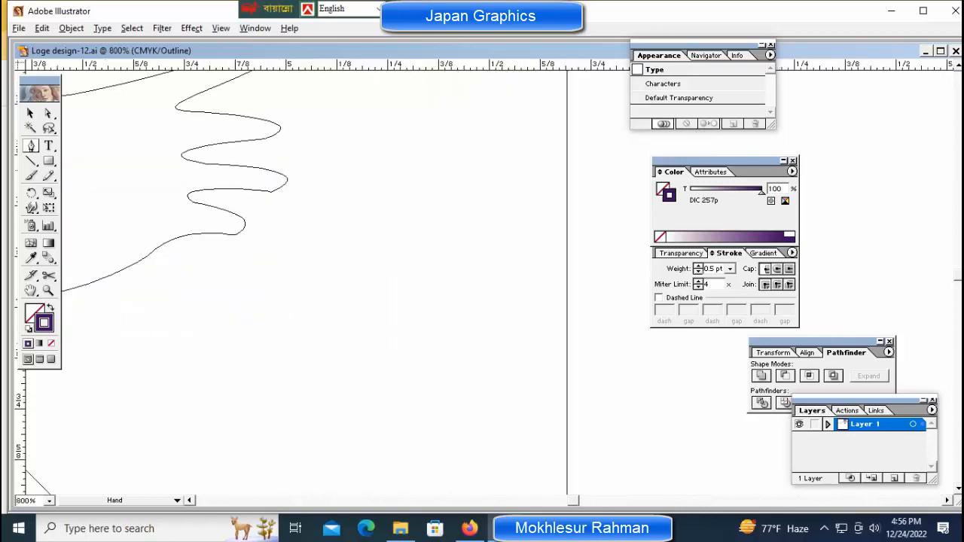
- Return to Preview view and slightly lower the direction handle shaping the tip of the right-hand wing's third feather
{"action": "left_click_drag", "start_coordinate": [266, 165], "coordinate": [298, 266]}
{"action": "key", "text": "ctrl+shift+a"}
{"action": "left_click", "coordinate": [304, 291], "text": "ctrl"}
{"action": "key", "text": "ctrl"}
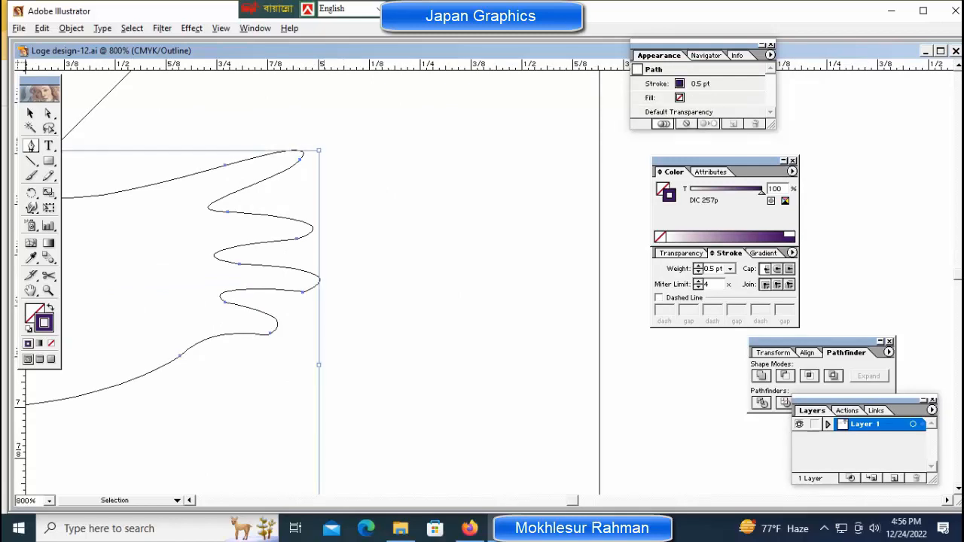
{"action": "key", "text": "ctrl+y"}
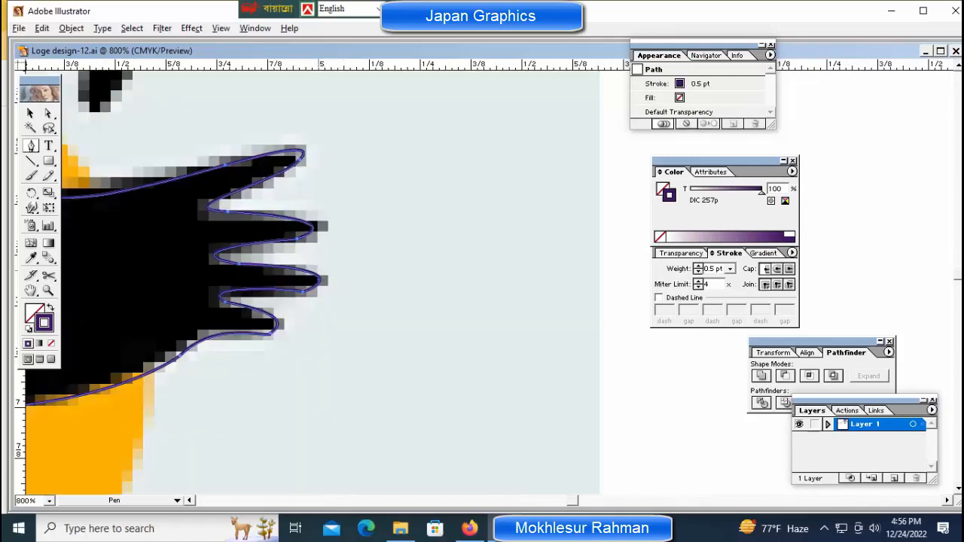
{"action": "key", "text": "ctrl+shift+a"}
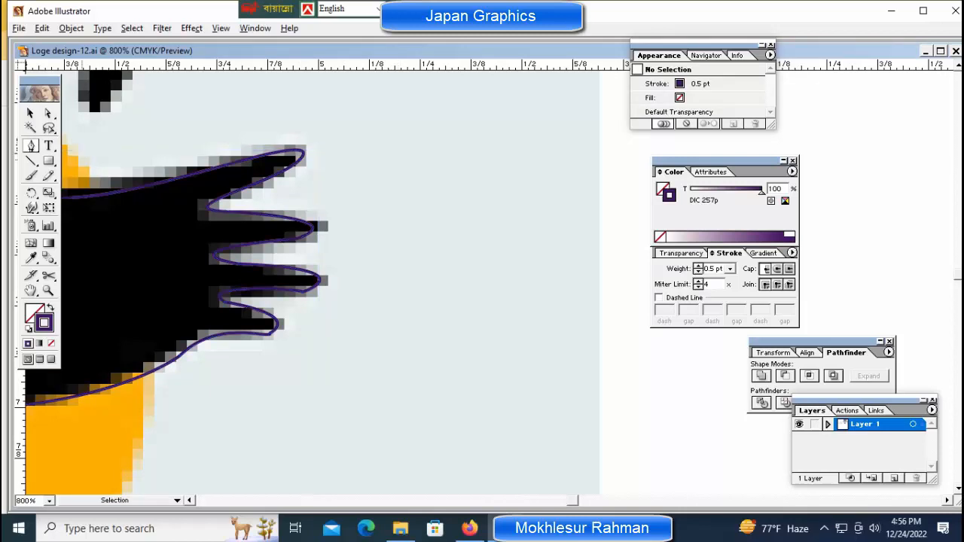
{"action": "key", "text": "a"}
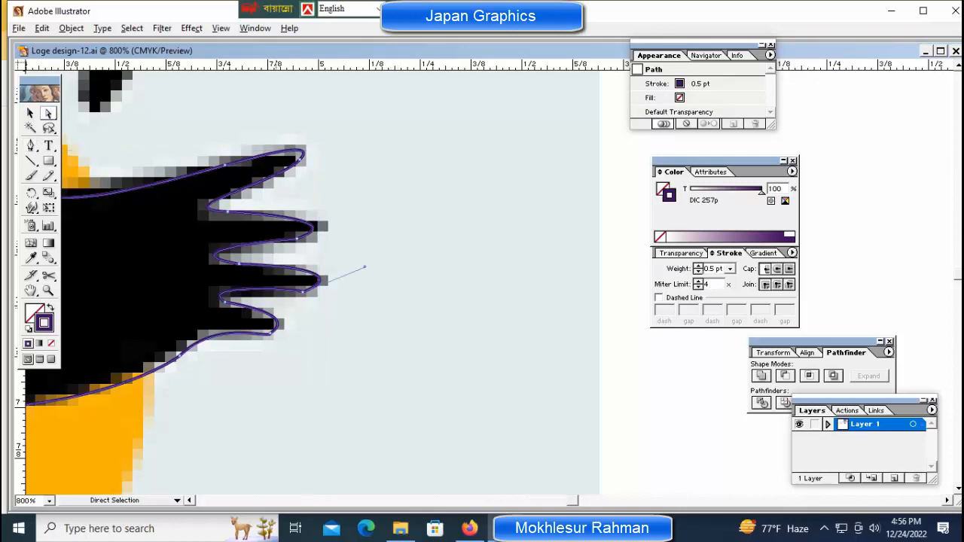
{"action": "left_click_drag", "start_coordinate": [393, 259], "coordinate": [311, 297]}
{"action": "left_click", "coordinate": [359, 297]}
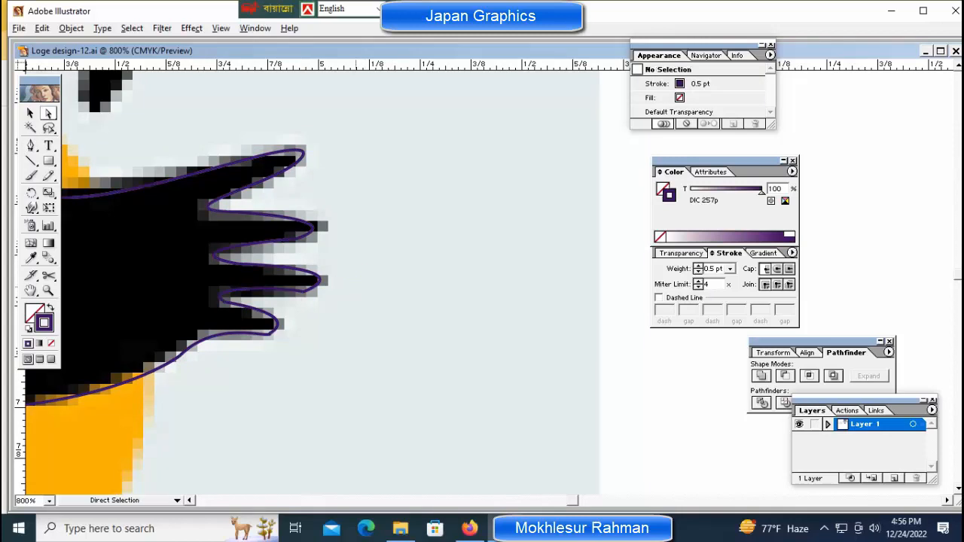
{"action": "left_click", "coordinate": [305, 291]}
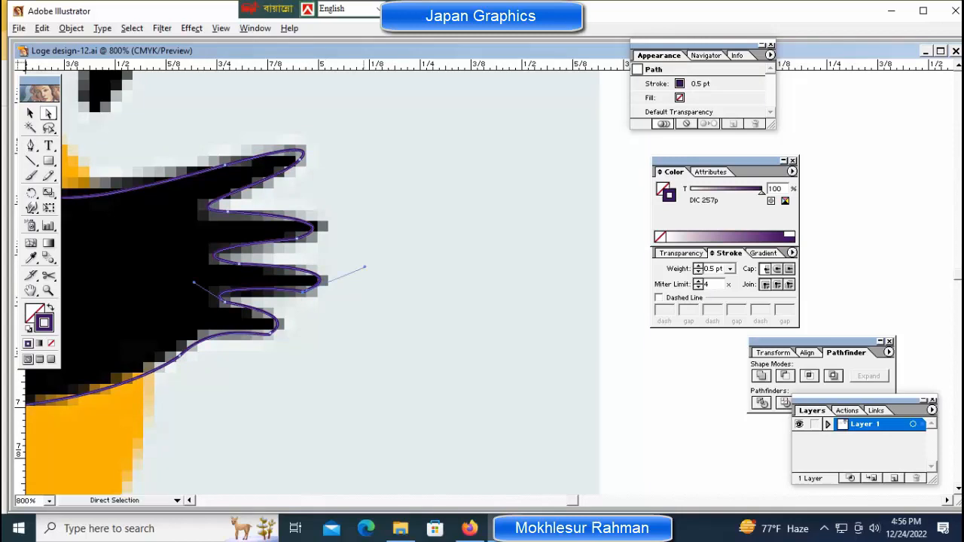
{"action": "left_click_drag", "start_coordinate": [365, 267], "coordinate": [366, 273]}
{"action": "left_click", "coordinate": [370, 295]}
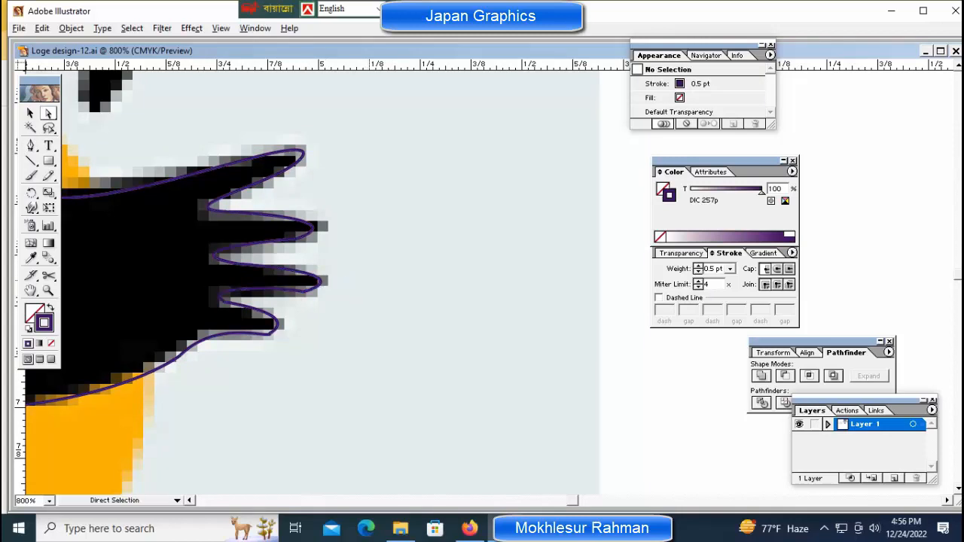
- Nudge the third feather's lower anchor point up and the anchor on its upper edge down, and deselect the path
{"action": "left_click", "coordinate": [304, 291]}
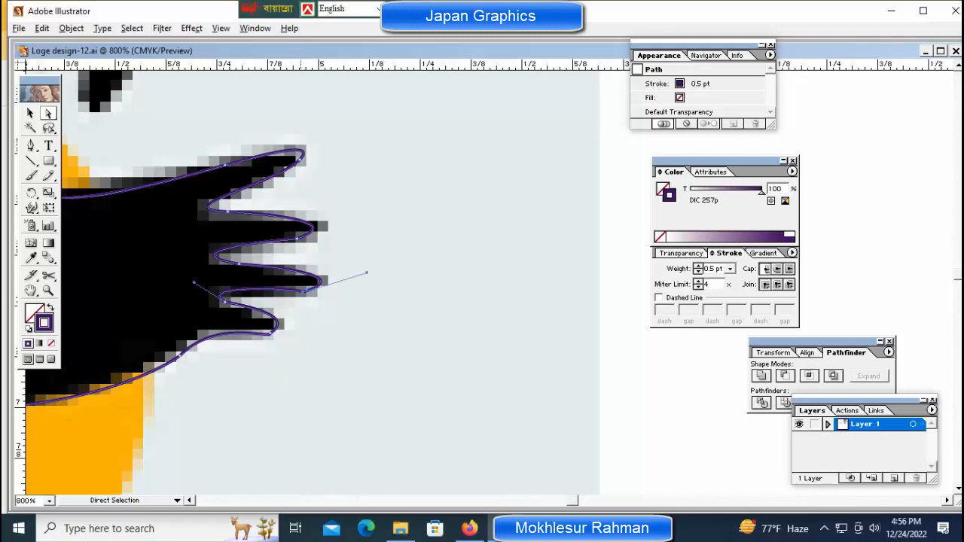
{"action": "key", "text": "Up"}
{"action": "key", "text": "Up"}
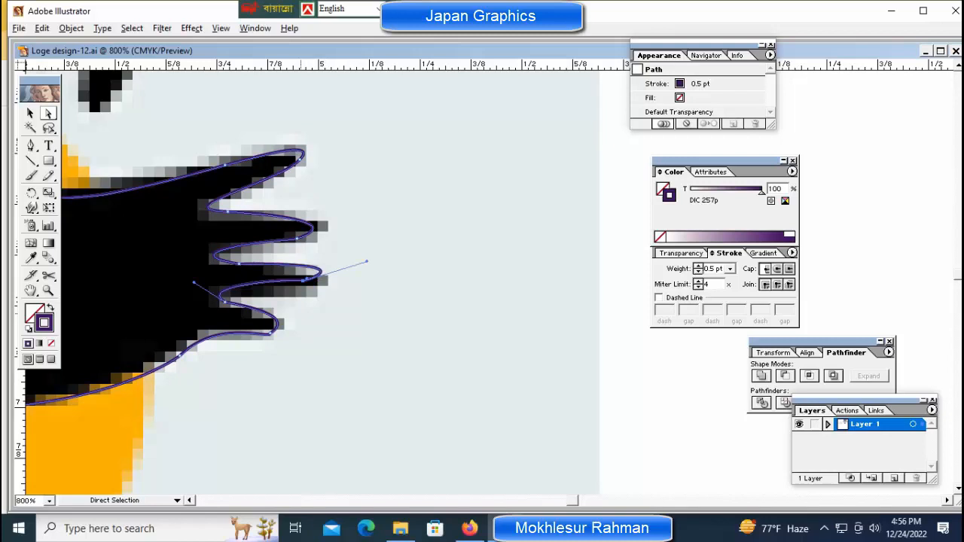
{"action": "left_click", "coordinate": [241, 272]}
{"action": "left_click", "coordinate": [238, 263]}
{"action": "key", "text": "Down"}
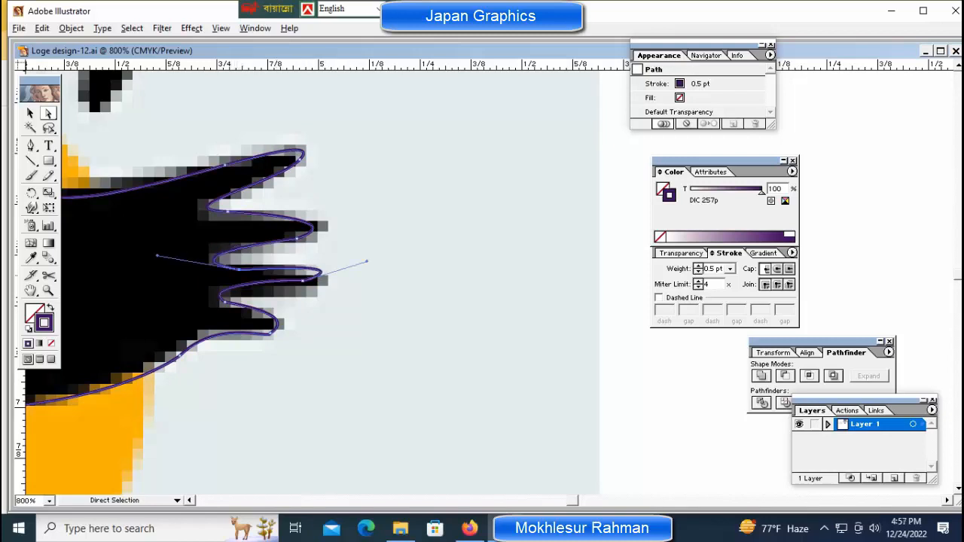
{"action": "key", "text": "ctrl+shift+a"}
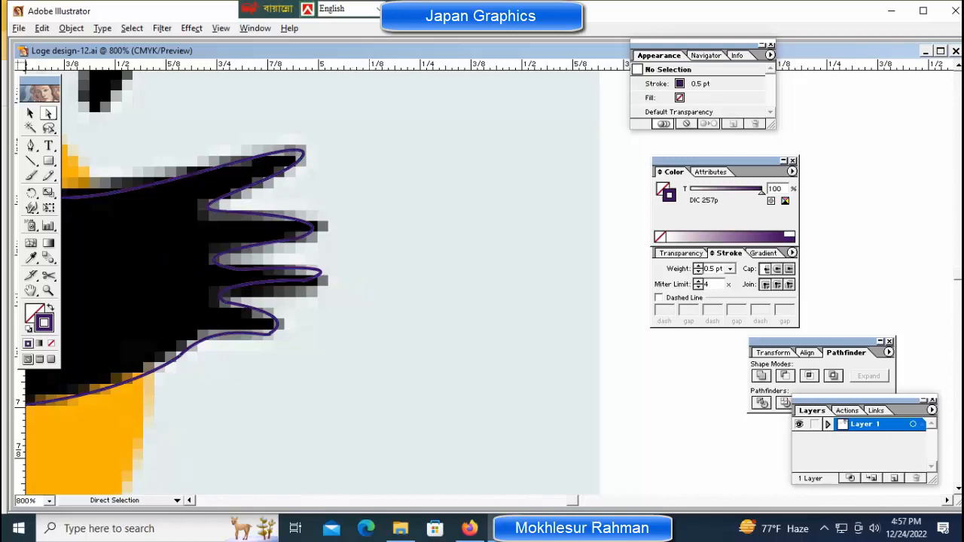
- Draw a circle with the Ellipse tool outward from the centre of the orange sun
{"action": "key", "text": "ctrl+minus"}
{"action": "key", "text": "ctrl+minus"}
{"action": "key", "text": "ctrl+minus"}
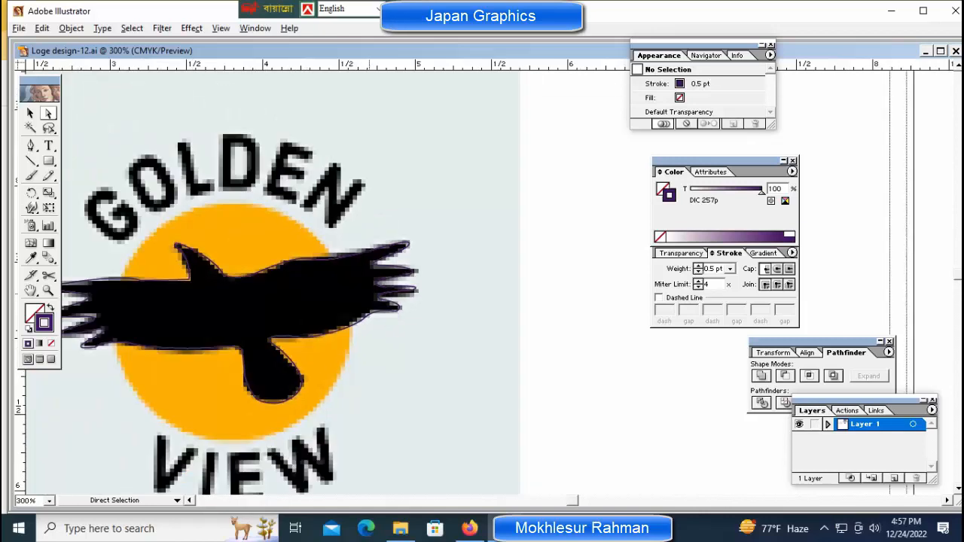
{"action": "key", "text": "ctrl+minus"}
{"action": "key", "text": "m"}
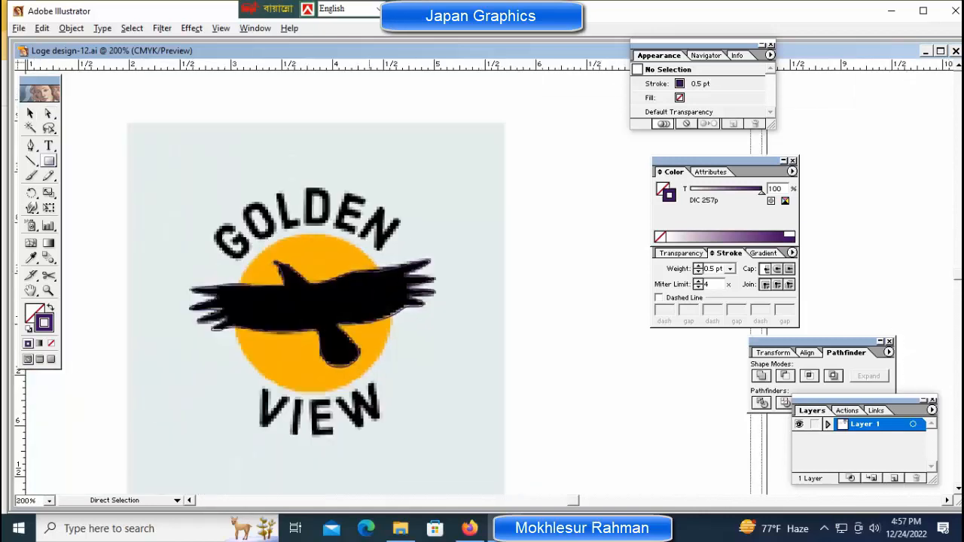
{"action": "left_click_drag", "start_coordinate": [49, 160], "coordinate": [98, 163]}
{"action": "left_click_drag", "start_coordinate": [317, 317], "coordinate": [400, 400], "text": "alt+shift"}
{"action": "left_click", "coordinate": [401, 399], "text": "alt+shift"}
{"action": "key", "text": "Escape"}
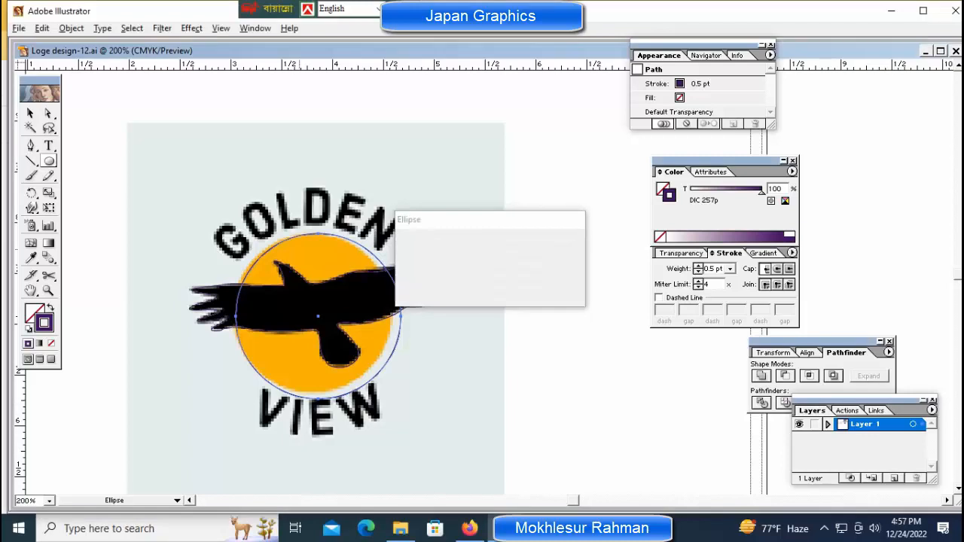
- Scale the circle about its centre until it fits the orange sun's size
{"action": "key", "text": "ctrl"}
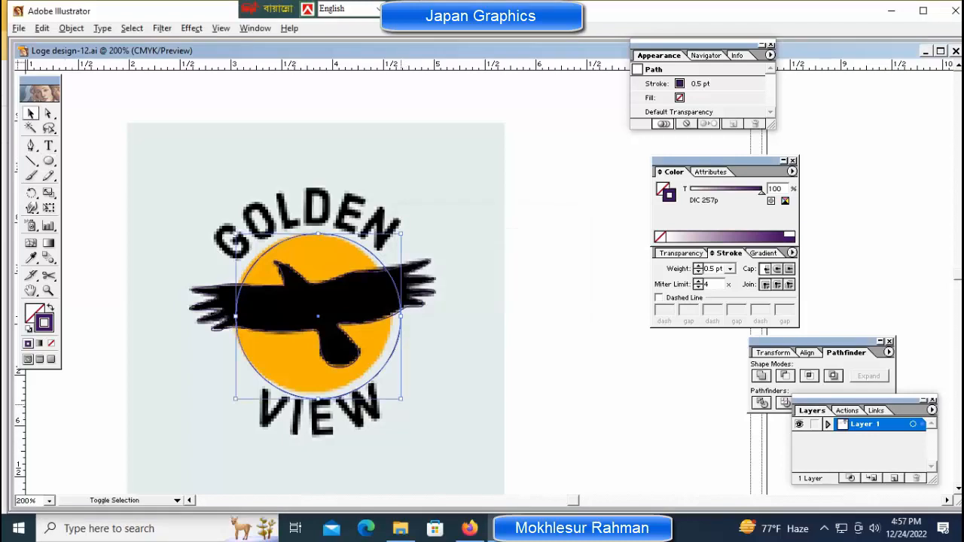
{"action": "left_click_drag", "start_coordinate": [401, 399], "coordinate": [376, 360], "text": "alt+shift"}
{"action": "key", "text": "ctrl+shift+a"}
{"action": "key", "text": "ctrl+shift+a"}
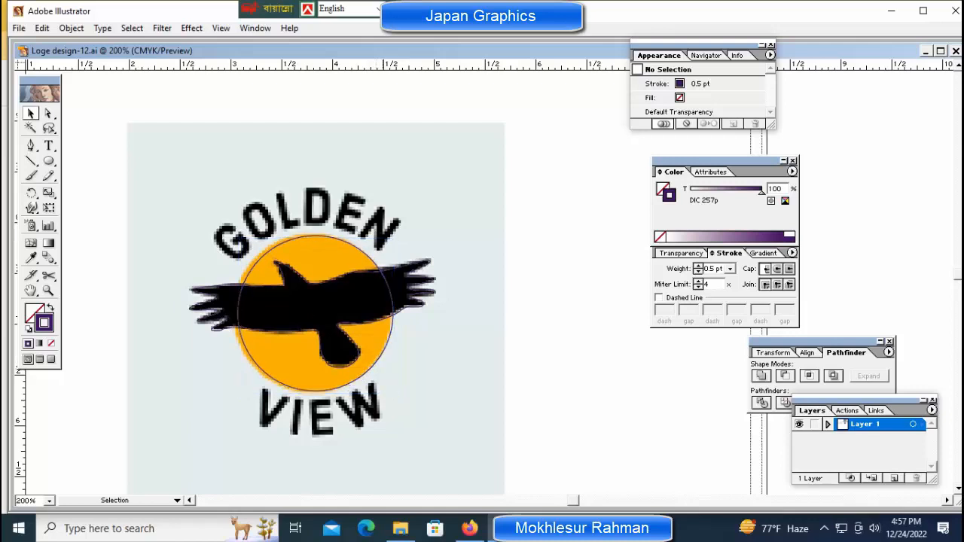
{"action": "left_click", "coordinate": [379, 360]}
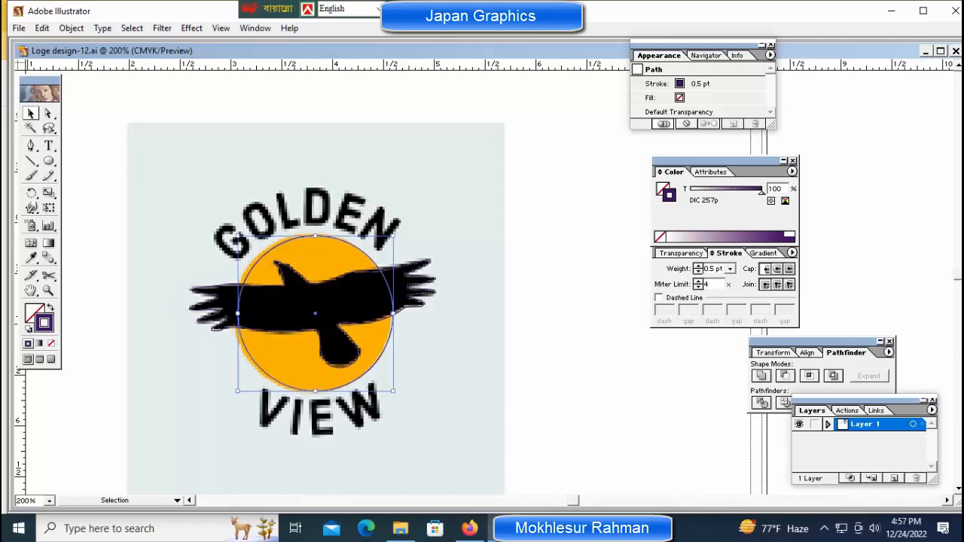
{"action": "left_click_drag", "start_coordinate": [393, 391], "coordinate": [396, 394]}
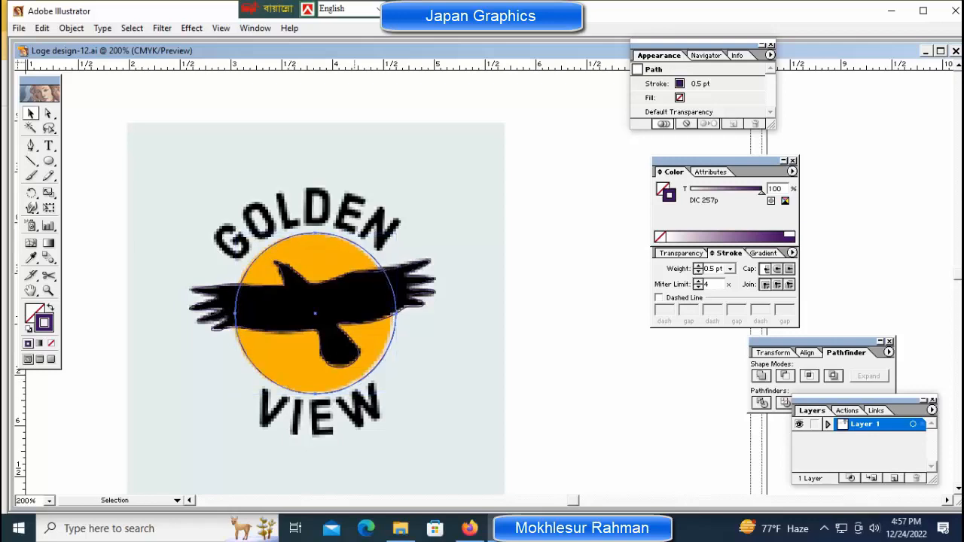
- Nudge the circle slightly to the left to line it up with the orange sun's edge, and deselect it
{"action": "left_click", "coordinate": [426, 377]}
{"action": "left_click", "coordinate": [389, 346]}
{"action": "key", "text": "Up"}
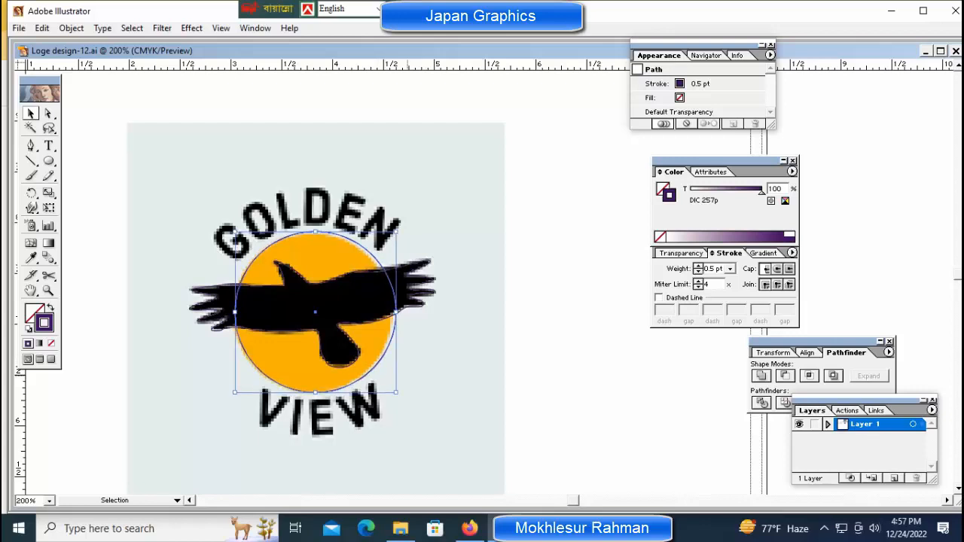
{"action": "key", "text": "Left"}
{"action": "key", "text": "Up"}
{"action": "key", "text": "Down"}
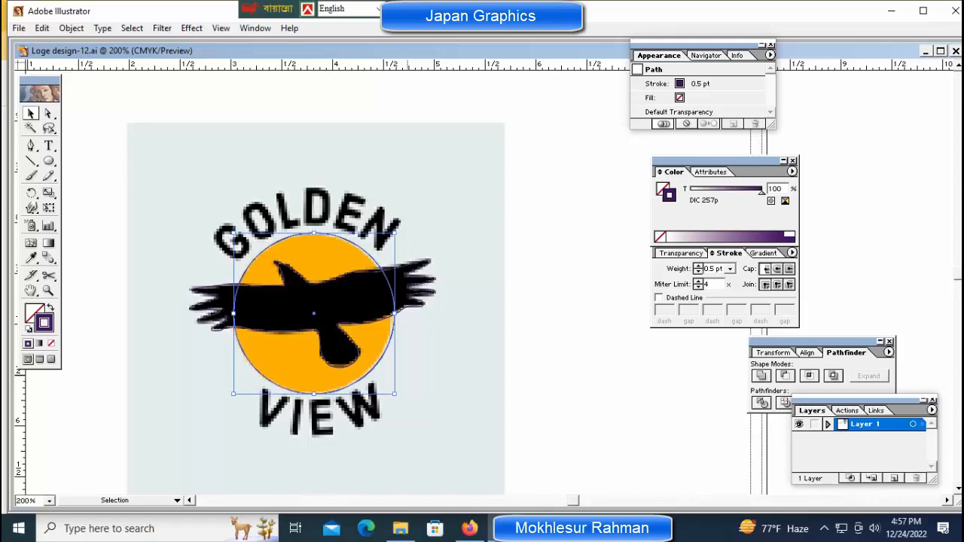
{"action": "left_click", "coordinate": [458, 324]}
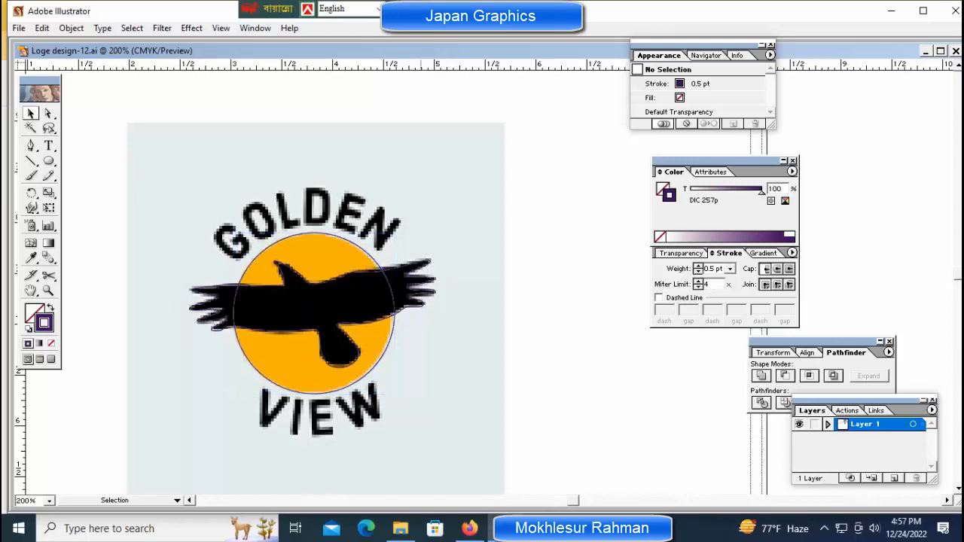
{"action": "left_click", "coordinate": [388, 346]}
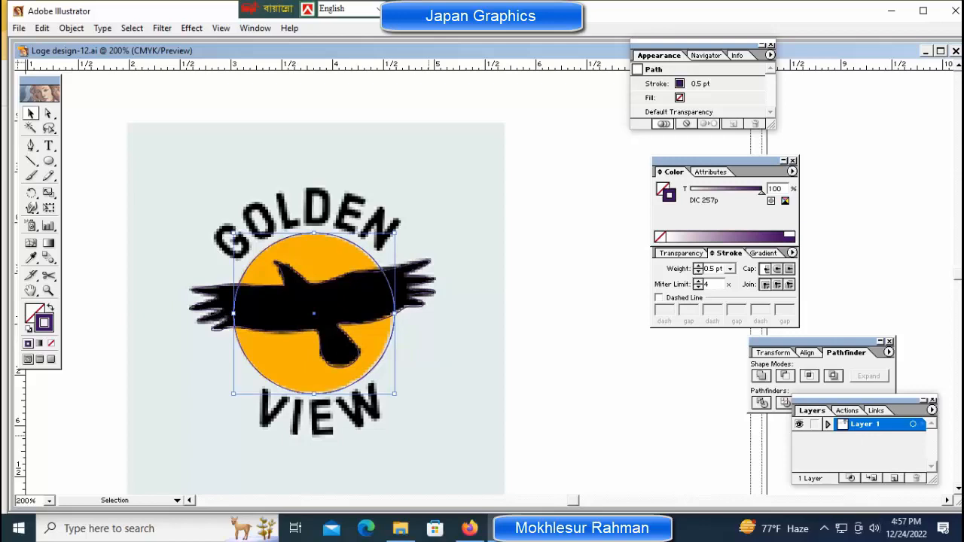
{"action": "left_click", "coordinate": [423, 453]}
- Examine the word VIEW below the sun at 300%
{"action": "key", "text": "space"}
{"action": "left_click_drag", "start_coordinate": [423, 454], "coordinate": [455, 285]}
{"action": "key", "text": "ctrl+space"}
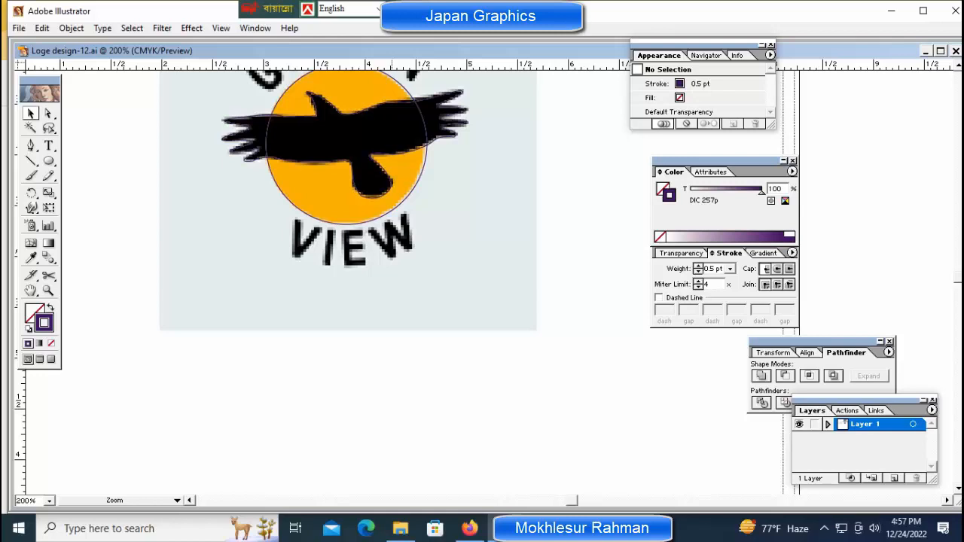
{"action": "left_click", "coordinate": [393, 252]}
{"action": "key", "text": "space"}
{"action": "left_click_drag", "start_coordinate": [471, 254], "coordinate": [386, 254]}
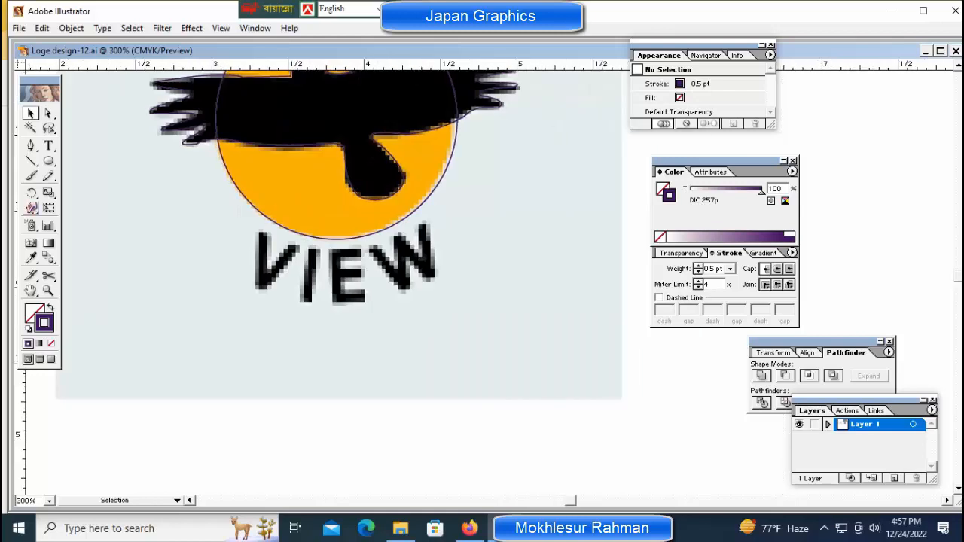
{"action": "left_click", "coordinate": [48, 146]}
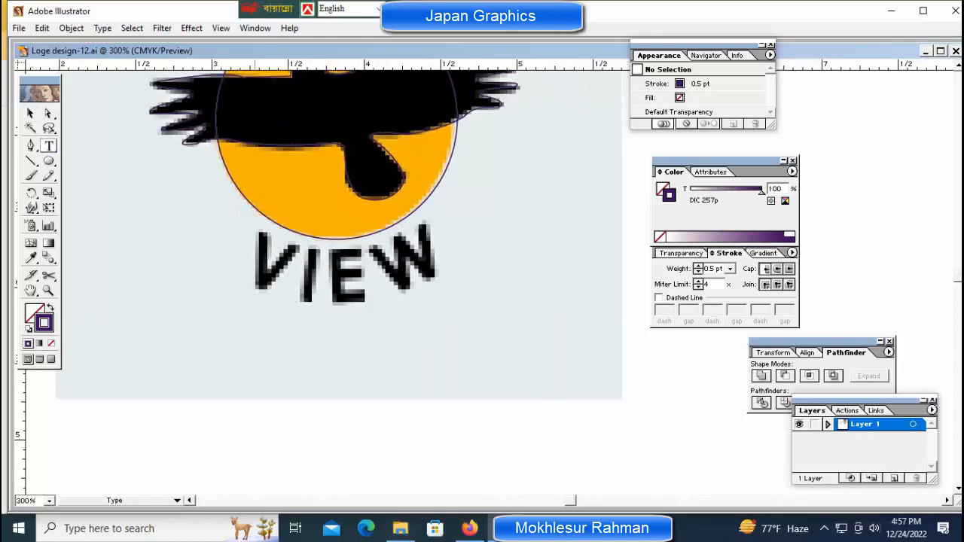
{"action": "left_click", "coordinate": [282, 395]}
{"action": "type", "text": "V"}
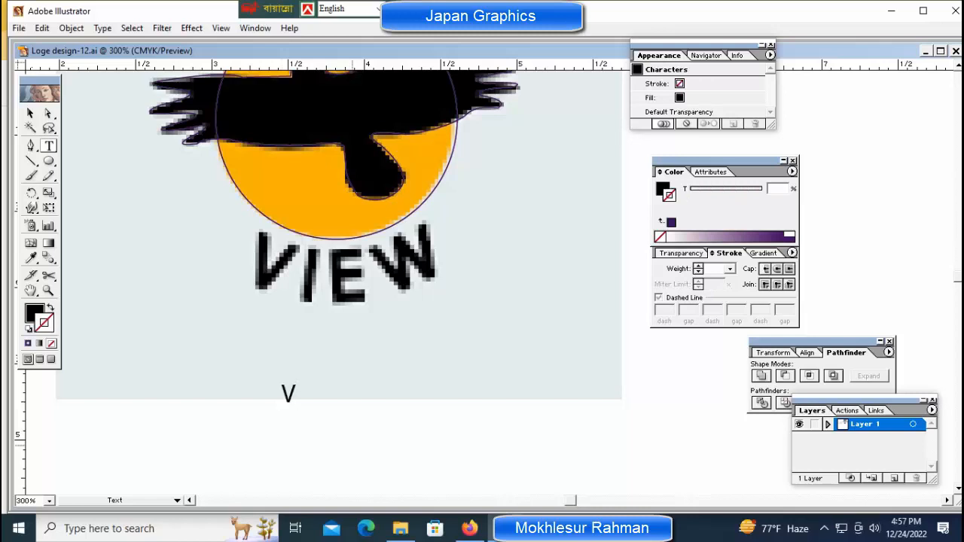
{"action": "type", "text": "i"}
{"action": "key", "text": "BackSpace"}
{"action": "key", "text": "BackSpace"}
{"action": "left_click_drag", "start_coordinate": [192, 378], "coordinate": [337, 449]}
{"action": "key", "text": "p"}
{"action": "left_click", "coordinate": [257, 232]}
{"action": "left_click", "coordinate": [435, 222]}
{"action": "key", "text": "ctrl+z"}
{"action": "key", "text": "ctrl+z"}
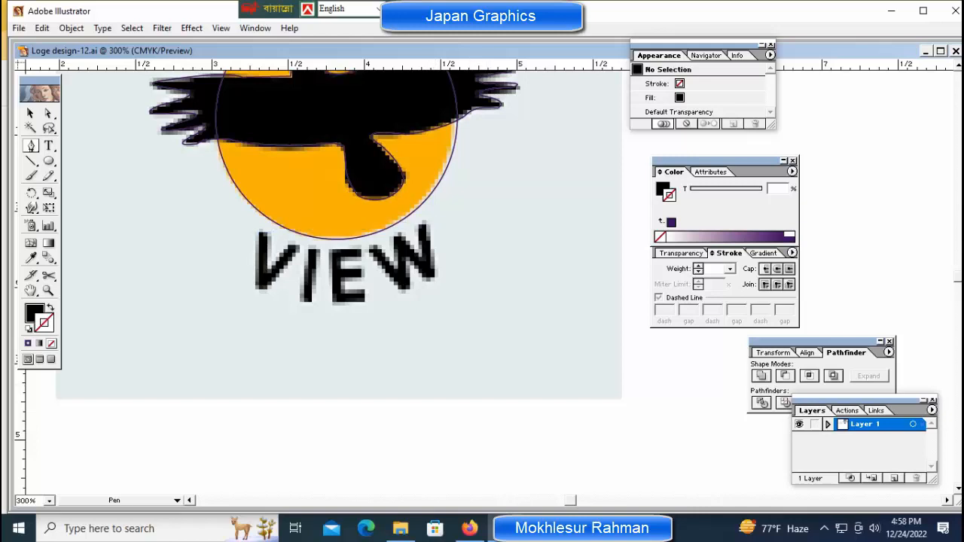
{"action": "left_click", "coordinate": [259, 232]}
{"action": "left_click_drag", "start_coordinate": [445, 214], "coordinate": [459, 201]}
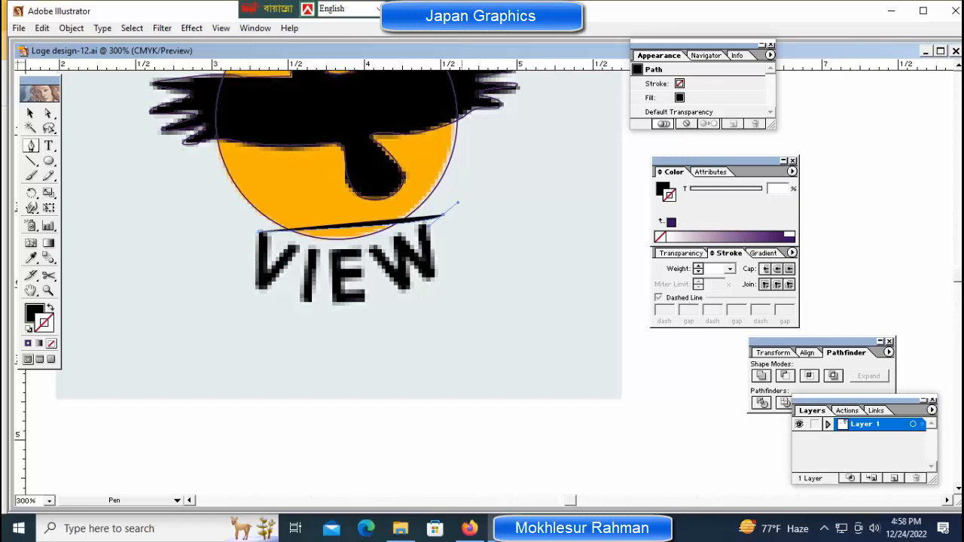
{"action": "key", "text": "ctrl+z"}
{"action": "key", "text": "ctrl+z"}
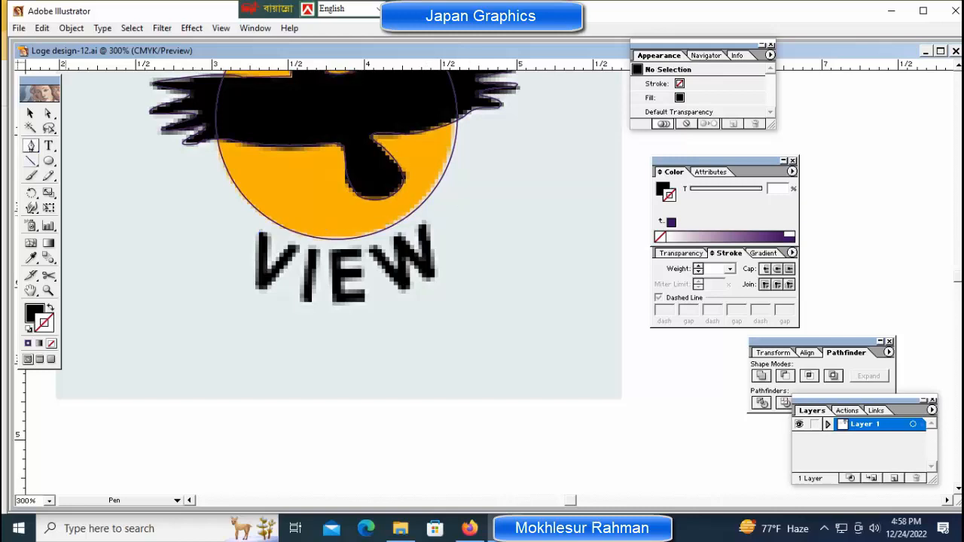
- Set the fill to None and the stroke to black, and draw a downward-bowed curve across the VIEW letters from V to W
{"action": "left_click", "coordinate": [34, 313]}
{"action": "left_click", "coordinate": [52, 343]}
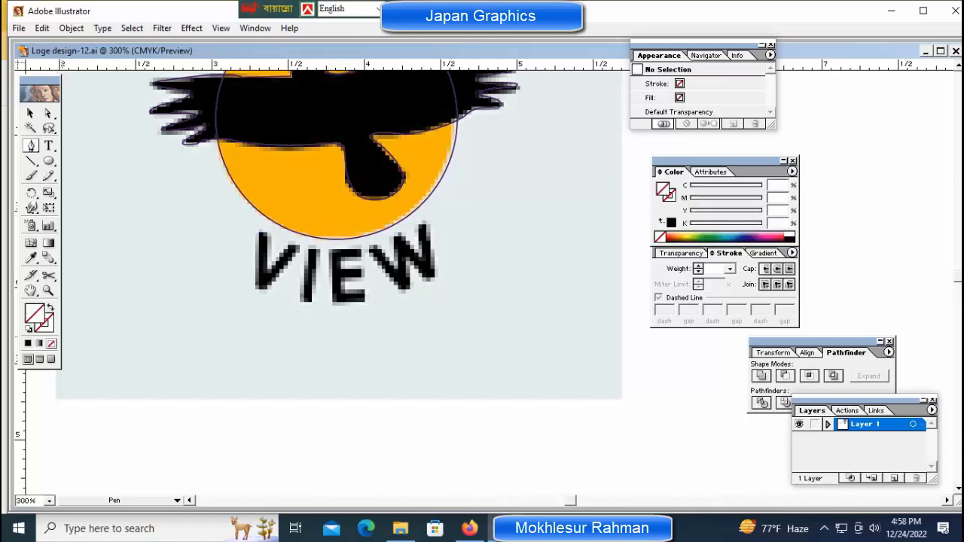
{"action": "left_click", "coordinate": [48, 326]}
{"action": "left_click", "coordinate": [27, 343]}
{"action": "left_click", "coordinate": [257, 232]}
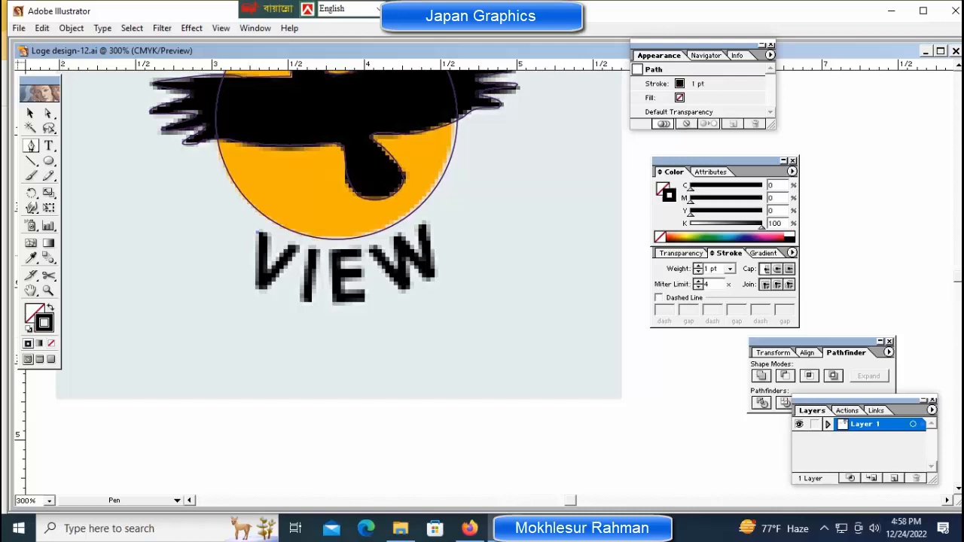
{"action": "mouse_move", "coordinate": [424, 224]}
{"action": "left_mouse_down"}
{"action": "mouse_move", "coordinate": [501, 159]}
{"action": "mouse_move", "coordinate": [425, 223]}
{"action": "left_mouse_up"}
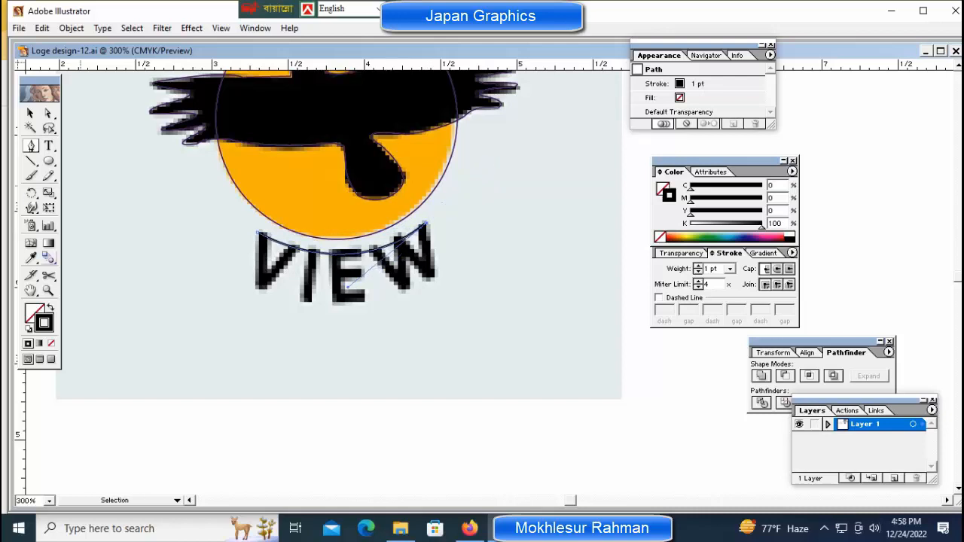
- Try to place type on the curve with the Path Type tool, and move the curve to just below the VIEW lettering
{"action": "left_click", "coordinate": [48, 146]}
{"action": "left_click_drag", "start_coordinate": [48, 145], "coordinate": [98, 149]}
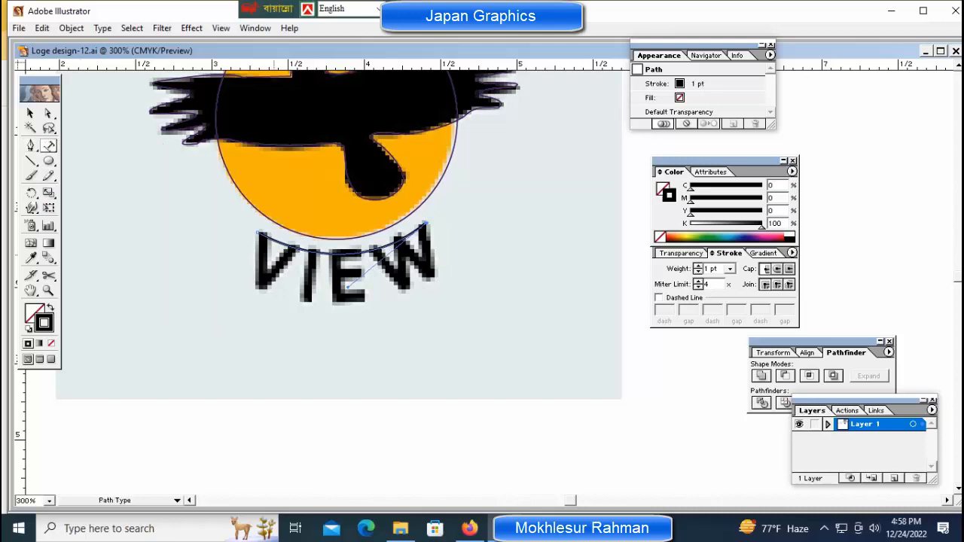
{"action": "left_click", "coordinate": [304, 250]}
{"action": "key", "text": "Return"}
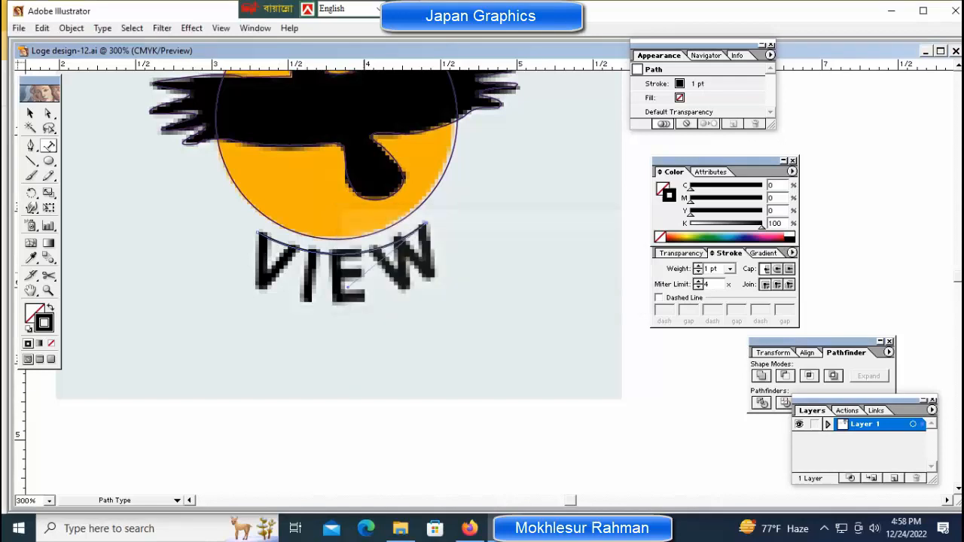
{"action": "left_click_drag", "start_coordinate": [387, 245], "coordinate": [417, 312]}
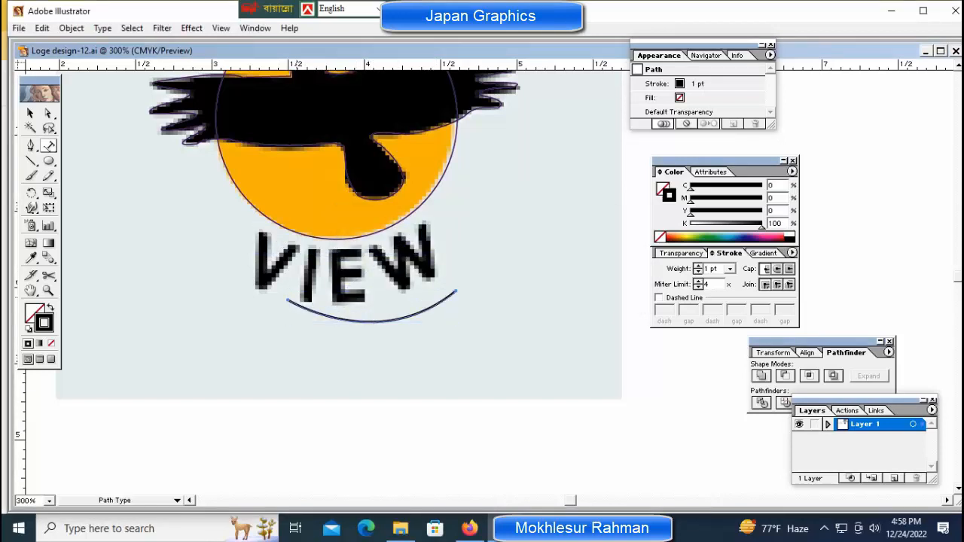
- Set the word VIEW as path type on the curve and enlarge it until it nearly spans the curve
{"action": "left_click", "coordinate": [292, 301]}
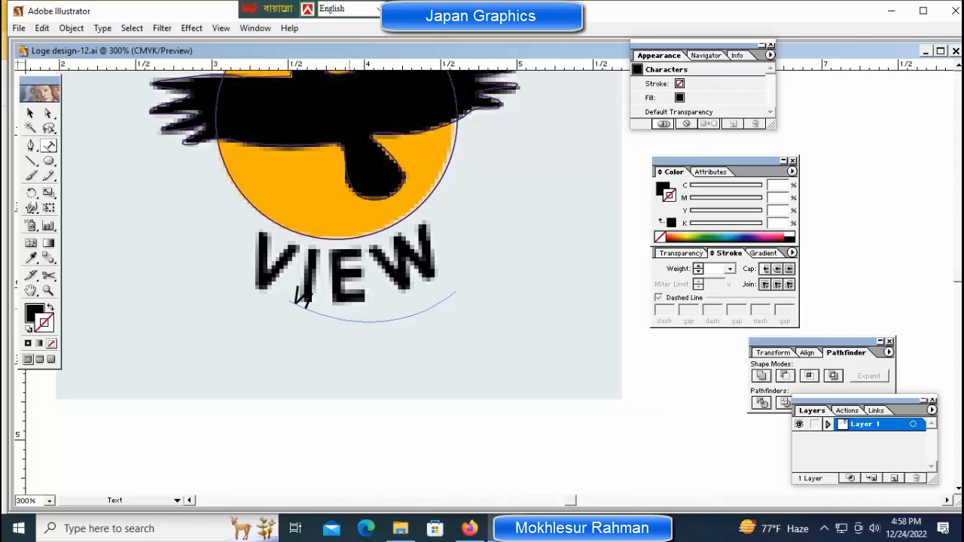
{"action": "type", "text": "VIEW"}
{"action": "double_click", "coordinate": [308, 298]}
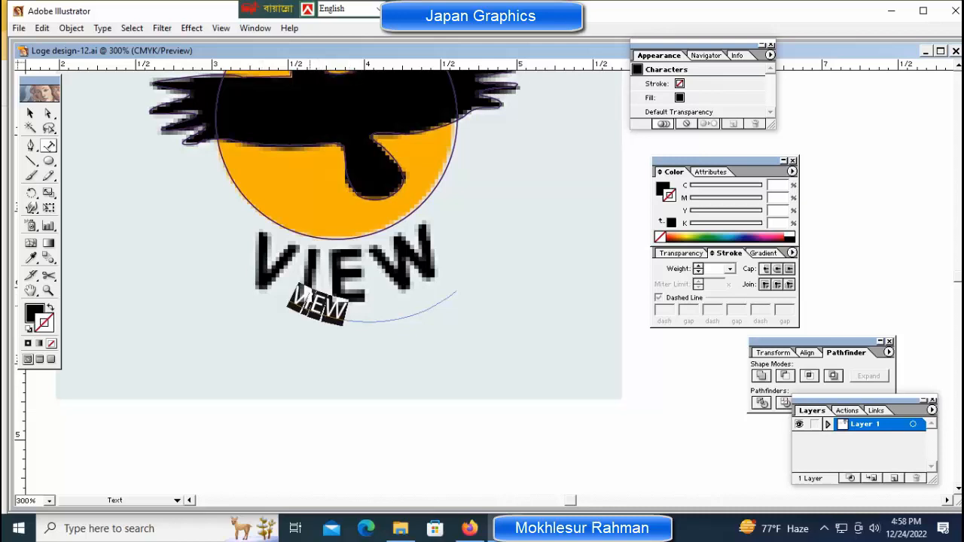
{"action": "key", "text": "ctrl+shift+period"}
{"action": "key", "text": "ctrl+shift+period"}
{"action": "key", "text": "ctrl+shift+period"}
{"action": "key", "text": "ctrl+shift+period"}
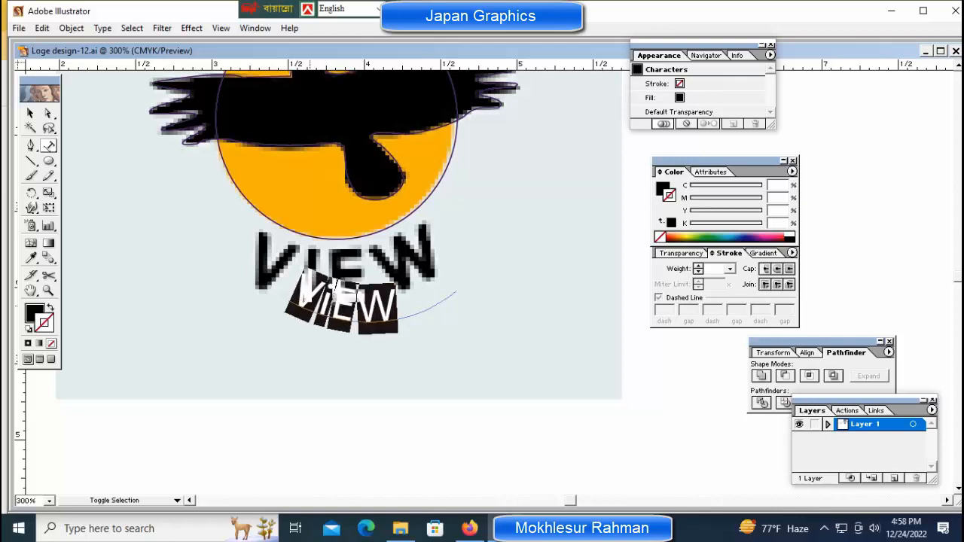
{"action": "key", "text": "ctrl+shift+period"}
{"action": "key", "text": "ctrl+shift+period"}
{"action": "key", "text": "ctrl+shift+period"}
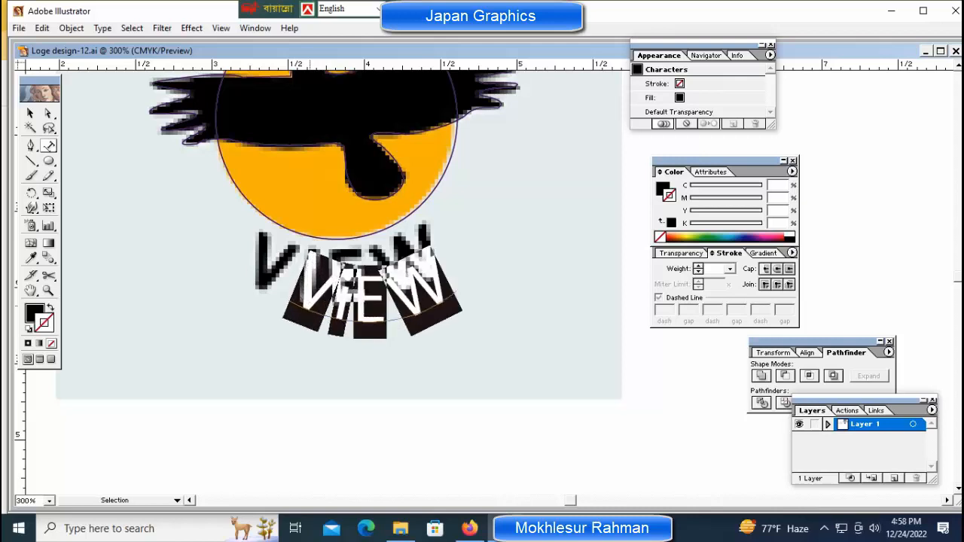
- Move the VIEW path type clear below the reference lettering and replace its second letter with a capital I
{"action": "left_click", "coordinate": [406, 392], "text": "ctrl"}
{"action": "left_click_drag", "start_coordinate": [370, 321], "coordinate": [251, 350]}
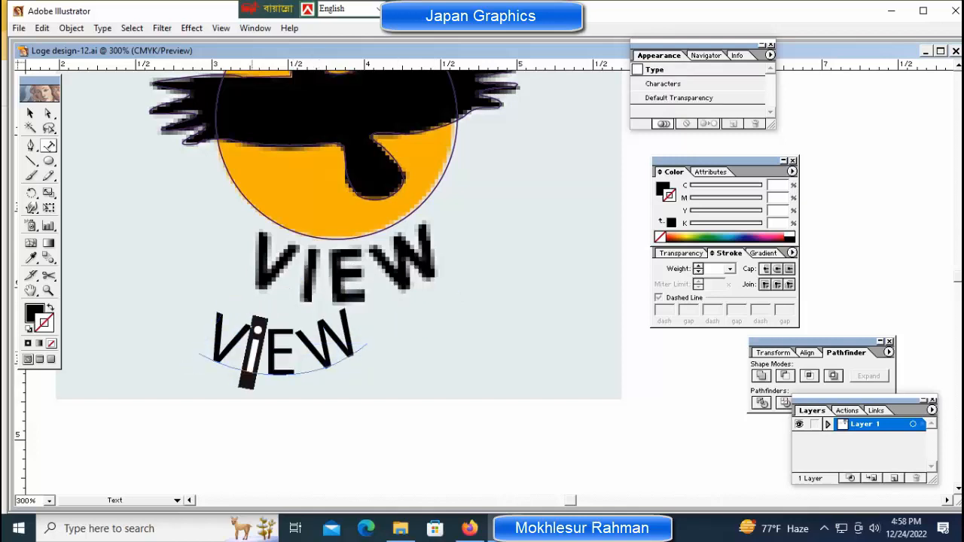
{"action": "type", "text": "I"}
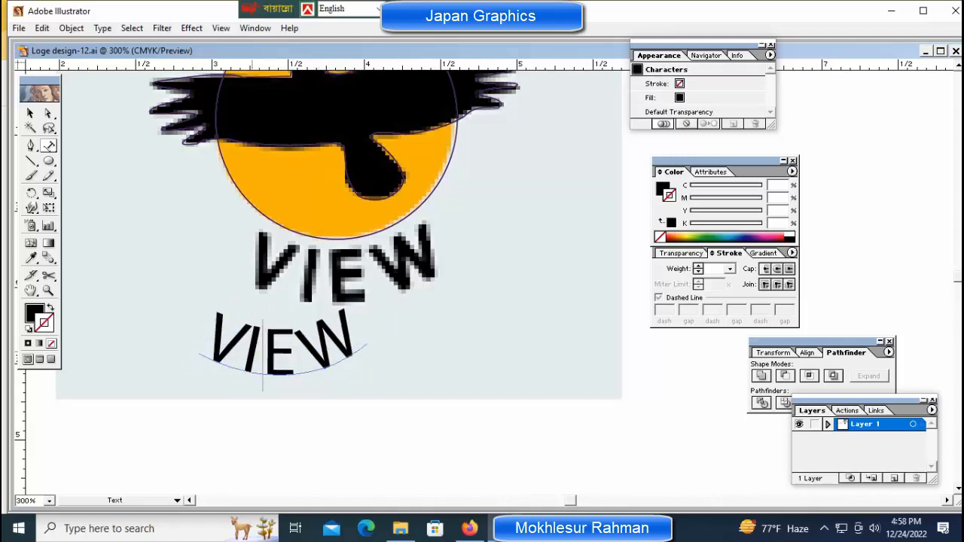
{"action": "left_click", "coordinate": [362, 395], "text": "ctrl"}
{"action": "left_click_drag", "start_coordinate": [292, 373], "coordinate": [340, 368]}
- Fill the VIEW type with blue (C 90.2, M 7.06, Y 0, K 0), leaving it without a stroke
{"action": "key", "text": "comma"}
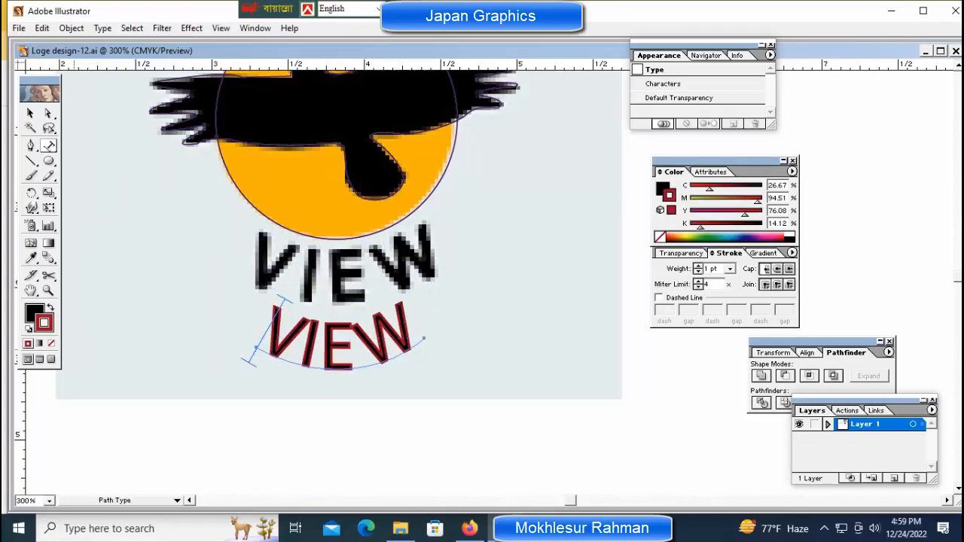
{"action": "key", "text": "ctrl+z"}
{"action": "left_click", "coordinate": [723, 236]}
- Move the blue VIEW type over the reference lettering and stretch its path slightly wider and taller to match the letters
{"action": "left_click_drag", "start_coordinate": [362, 346], "coordinate": [346, 271]}
{"action": "left_click_drag", "start_coordinate": [408, 278], "coordinate": [456, 278]}
{"action": "left_click_drag", "start_coordinate": [377, 270], "coordinate": [380, 280]}
{"action": "left_click_drag", "start_coordinate": [346, 281], "coordinate": [345, 278]}
{"action": "left_click", "coordinate": [406, 339], "text": "ctrl"}
{"action": "left_click", "coordinate": [344, 278], "text": "ctrl"}
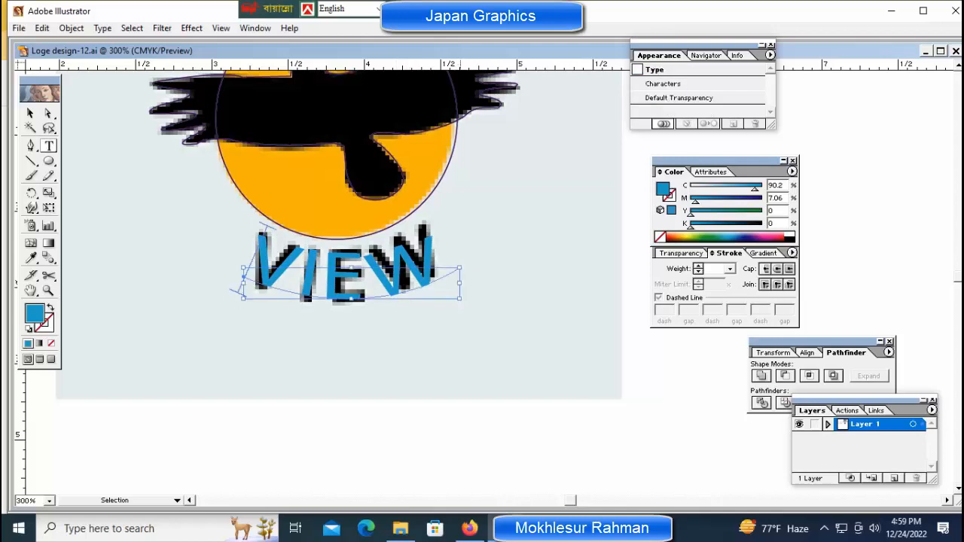
{"action": "left_click_drag", "start_coordinate": [459, 283], "coordinate": [464, 283]}
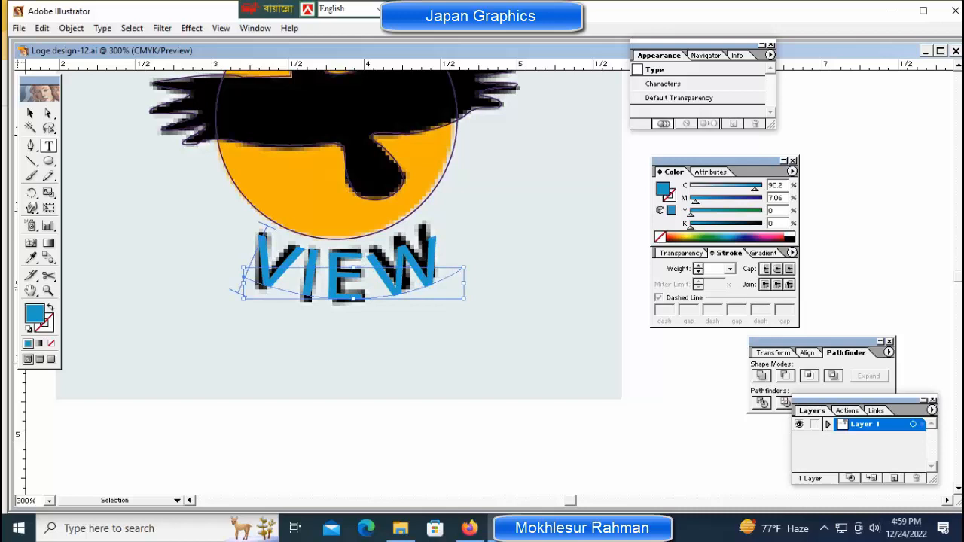
{"action": "left_click_drag", "start_coordinate": [353, 299], "coordinate": [383, 278]}
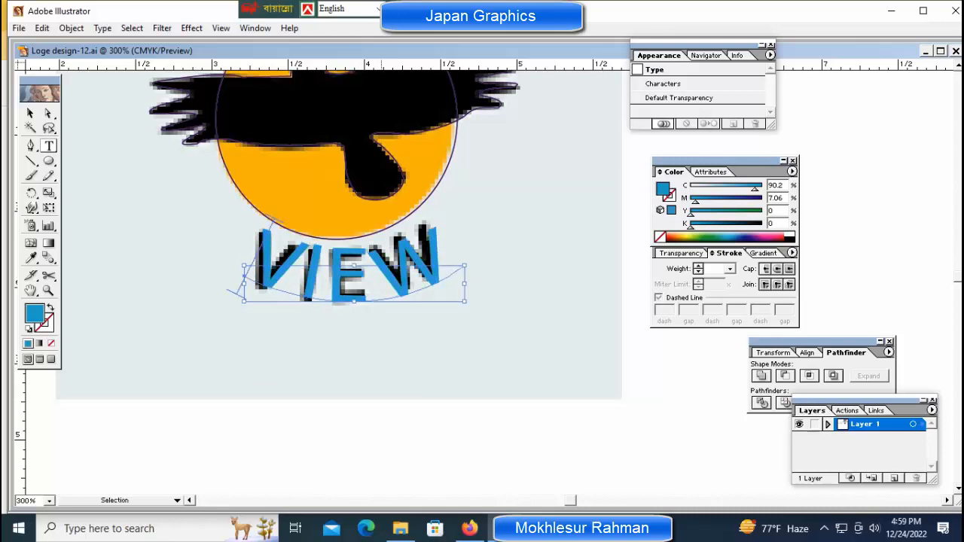
{"action": "left_click", "coordinate": [384, 335], "text": "ctrl"}
- Swap the fill and stroke so new Pen paths have no fill and a blue stroke for the GOLDEN curve
{"action": "key", "text": "ctrl+minus"}
{"action": "key", "text": "ctrl+minus"}
{"action": "key", "text": "ctrl+minus"}
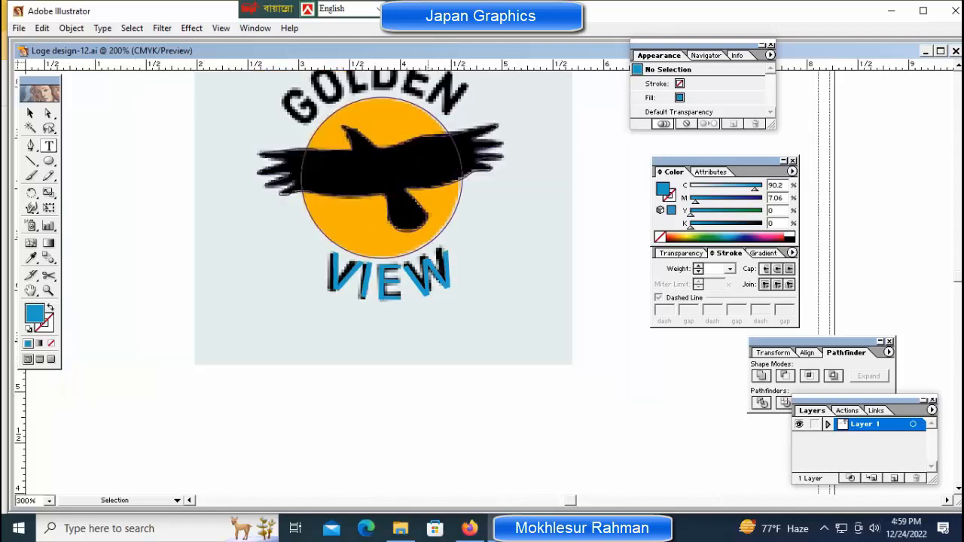
{"action": "key", "text": "space"}
{"action": "left_click_drag", "start_coordinate": [468, 214], "coordinate": [315, 230]}
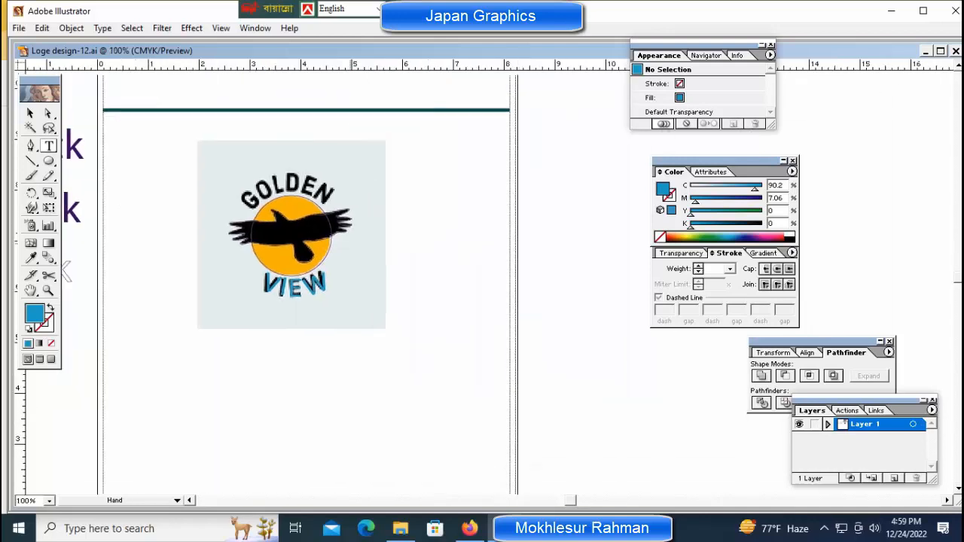
{"action": "key", "text": "ctrl+space"}
{"action": "left_click", "coordinate": [354, 226], "text": "ctrl"}
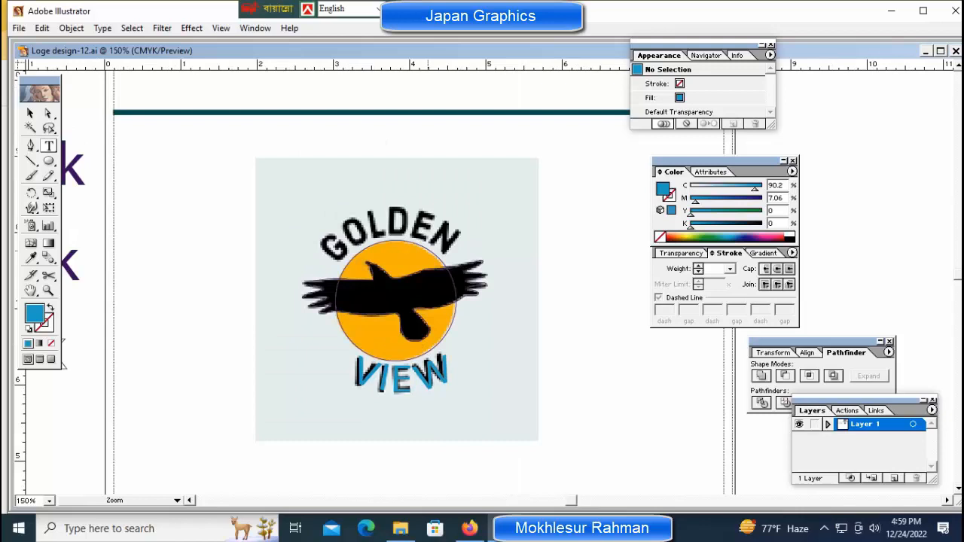
{"action": "left_click", "coordinate": [434, 252], "text": "ctrl"}
{"action": "left_click_drag", "start_coordinate": [435, 252], "coordinate": [299, 217]}
{"action": "key", "text": "p"}
{"action": "key", "text": "shift+x"}
{"action": "key", "text": "x"}
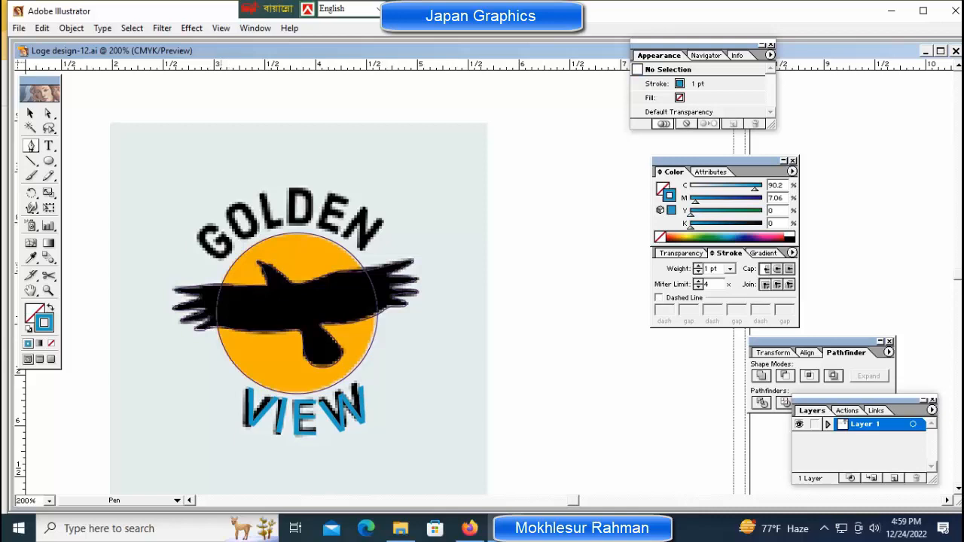
- Try to draw an arched Pen curve beneath the GOLDEN lettering from the G past the N
{"action": "left_click", "coordinate": [220, 260]}
{"action": "left_click_drag", "start_coordinate": [390, 289], "coordinate": [433, 304]}
{"action": "key", "text": "ctrl+z"}
{"action": "key", "text": "ctrl+z"}
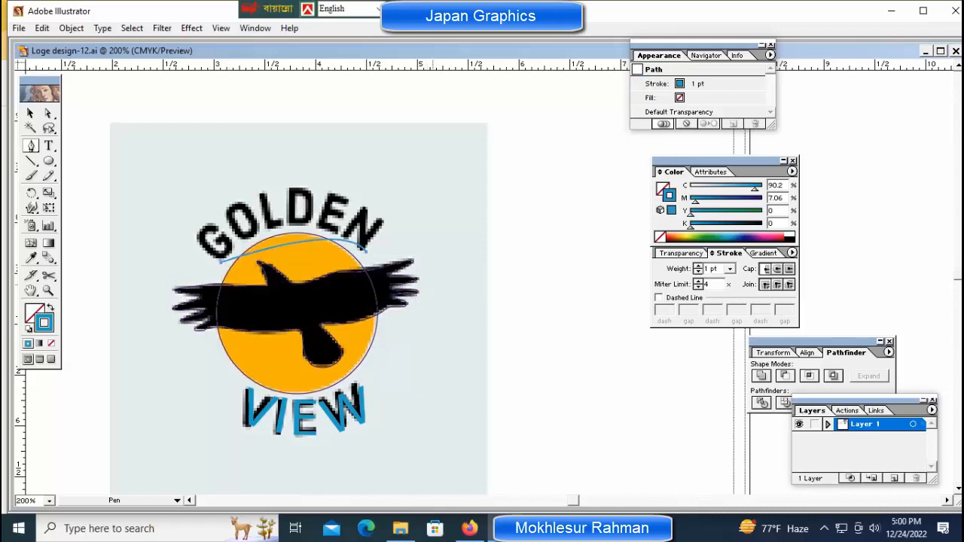
{"action": "left_click", "coordinate": [221, 260]}
{"action": "left_click_drag", "start_coordinate": [414, 296], "coordinate": [429, 303]}
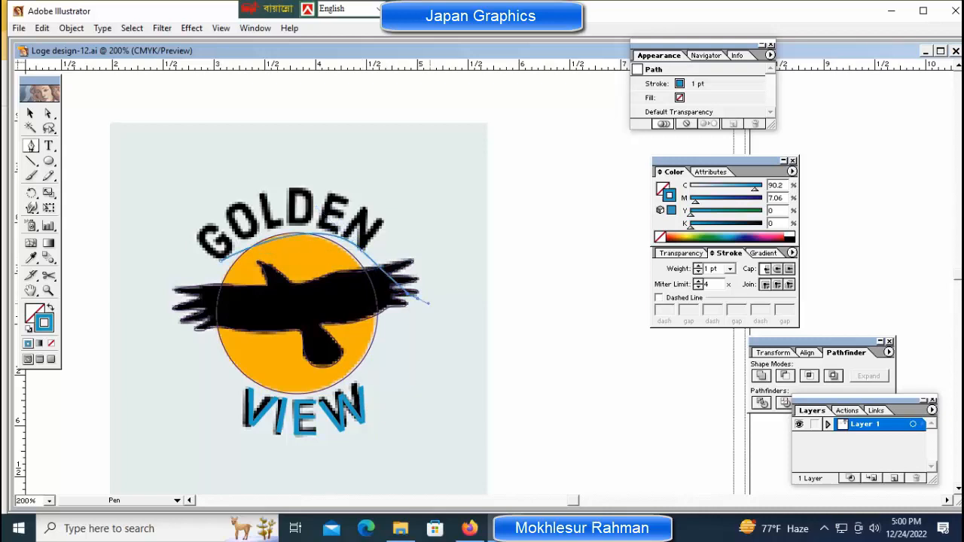
{"action": "key", "text": "ctrl+z"}
{"action": "key", "text": "ctrl+z"}
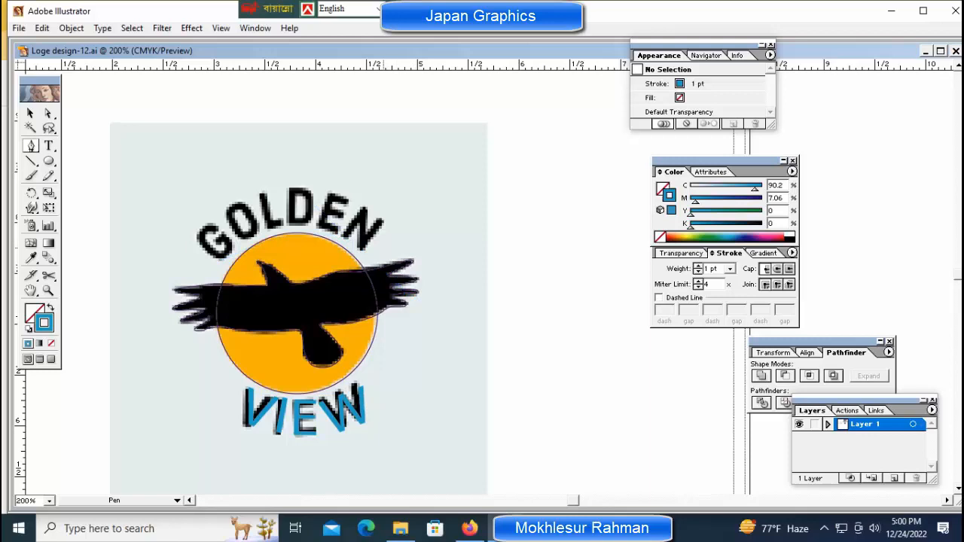
- Draw a circle centred above the GOLDEN lettering and flatten it from below into a wide ellipse
{"action": "key", "text": "l"}
{"action": "left_click_drag", "start_coordinate": [293, 187], "coordinate": [352, 247]}
{"action": "left_click", "coordinate": [352, 248]}
{"action": "key", "text": "Escape"}
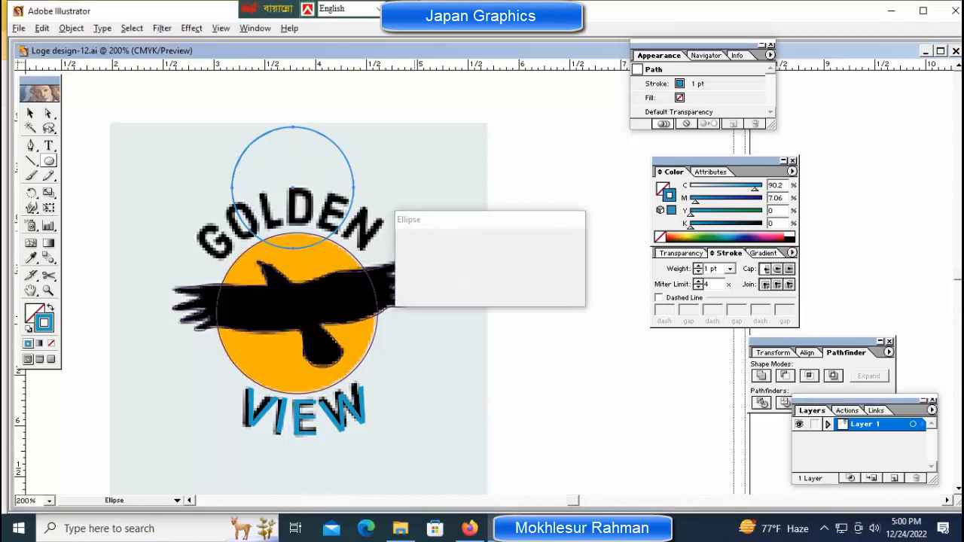
{"action": "left_click_drag", "start_coordinate": [293, 248], "coordinate": [293, 208]}
{"action": "left_click", "coordinate": [350, 218], "text": "ctrl"}
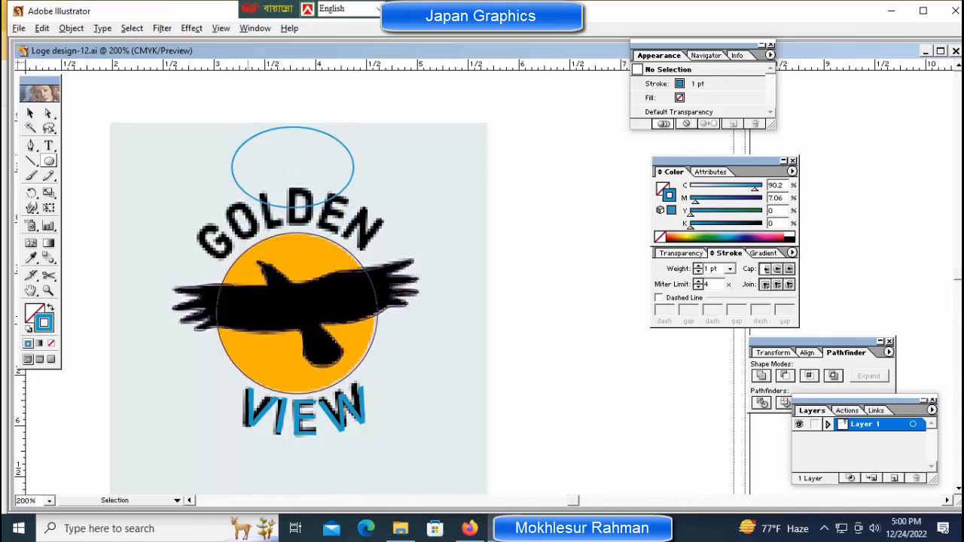
- Cut the ellipse at its two side anchor points with the Scissors tool and delete its lower half
{"action": "left_click", "coordinate": [238, 151], "text": "ctrl"}
{"action": "left_click", "coordinate": [48, 275]}
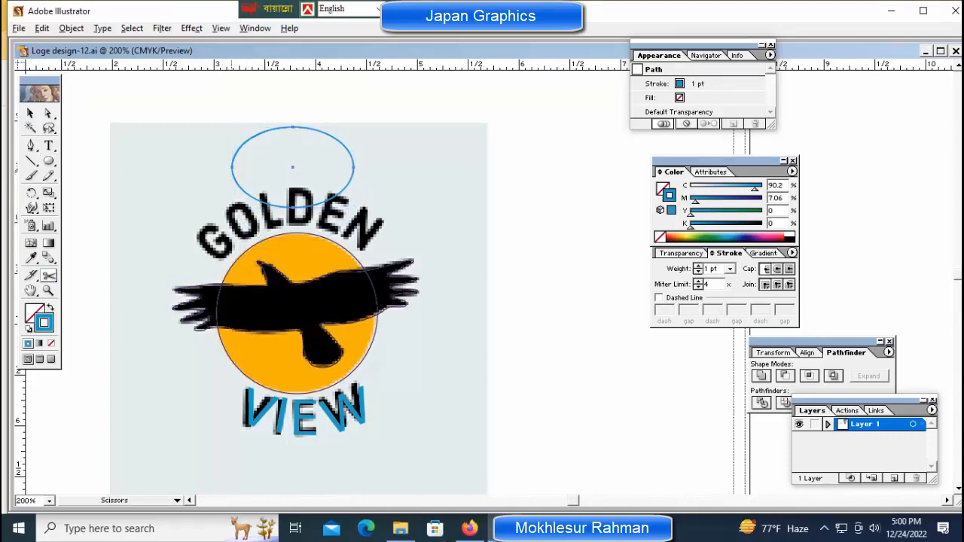
{"action": "left_click", "coordinate": [232, 166]}
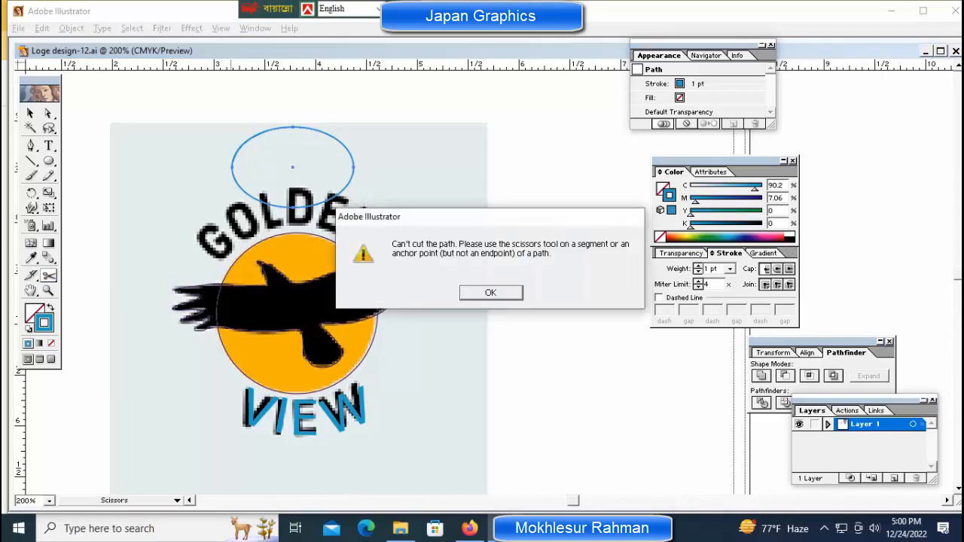
{"action": "key", "text": "Return"}
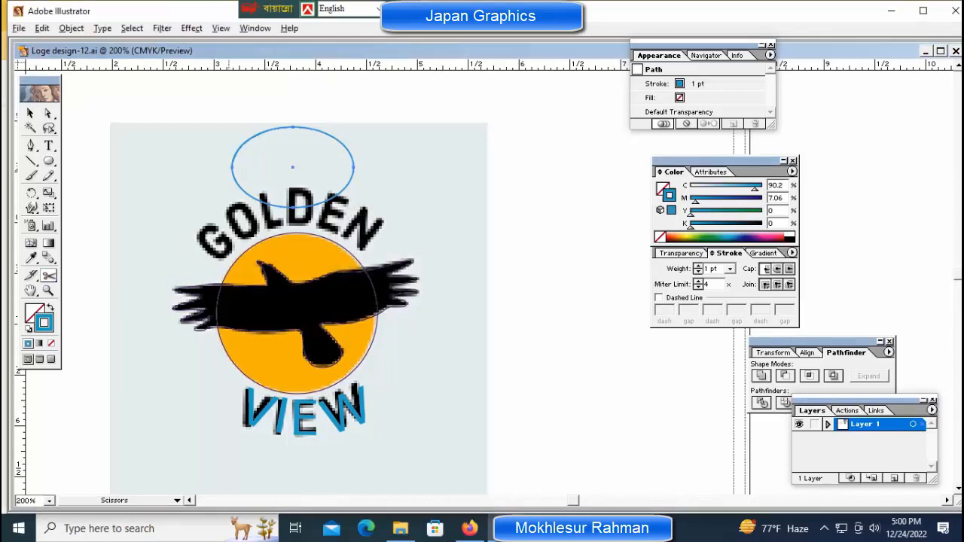
{"action": "left_click", "coordinate": [232, 166]}
{"action": "left_click", "coordinate": [354, 167]}
{"action": "left_click", "coordinate": [48, 113]}
{"action": "left_click", "coordinate": [181, 167]}
{"action": "left_click", "coordinate": [248, 194]}
{"action": "key", "text": "Delete"}
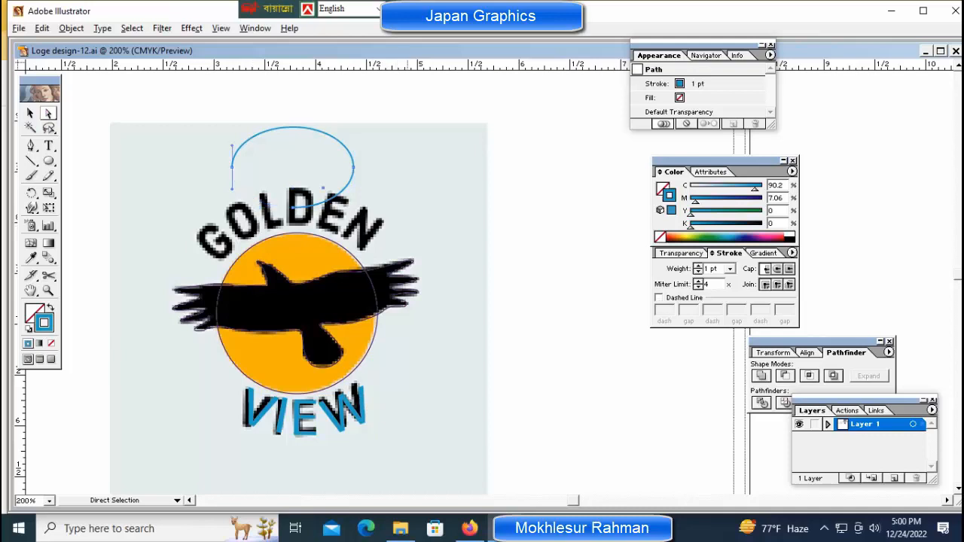
{"action": "key", "text": "Delete"}
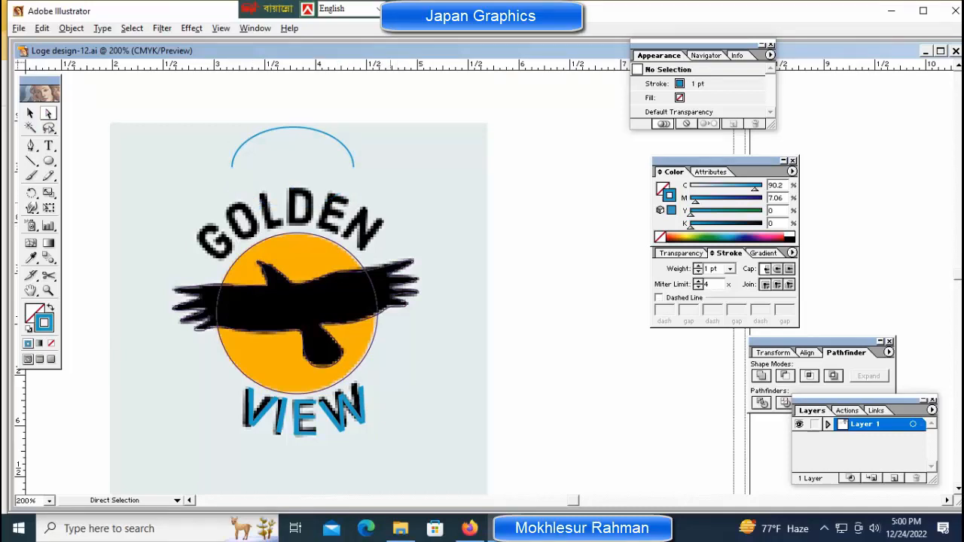
- Set the word GOLDEN in capitals as path type on the arch, starting at its left end
{"action": "key", "text": "ctrl+space"}
{"action": "left_click", "coordinate": [382, 162], "text": "ctrl"}
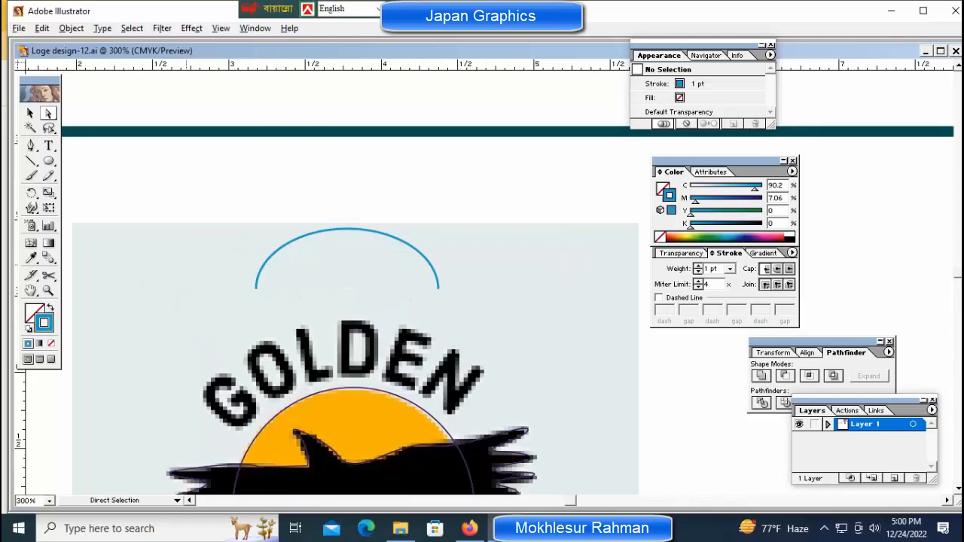
{"action": "left_click", "coordinate": [332, 229]}
{"action": "left_click", "coordinate": [30, 113]}
{"action": "left_click_drag", "start_coordinate": [215, 155], "coordinate": [365, 281]}
{"action": "key", "text": "t"}
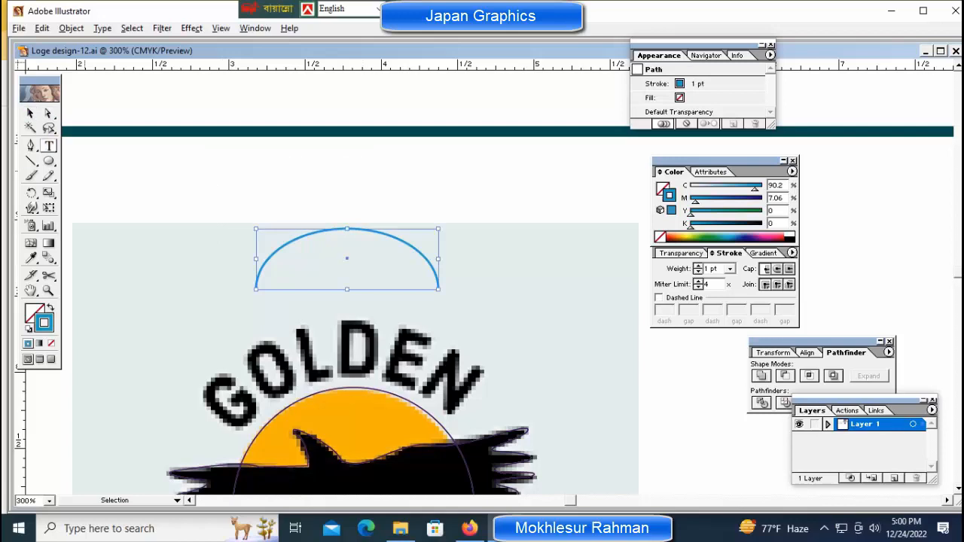
{"action": "left_click_drag", "start_coordinate": [48, 145], "coordinate": [98, 148]}
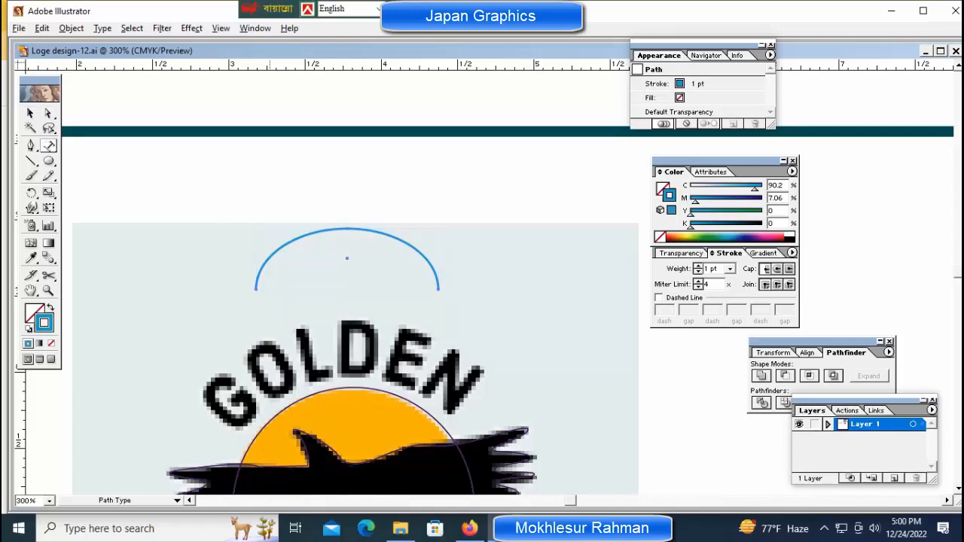
{"action": "left_click", "coordinate": [256, 287]}
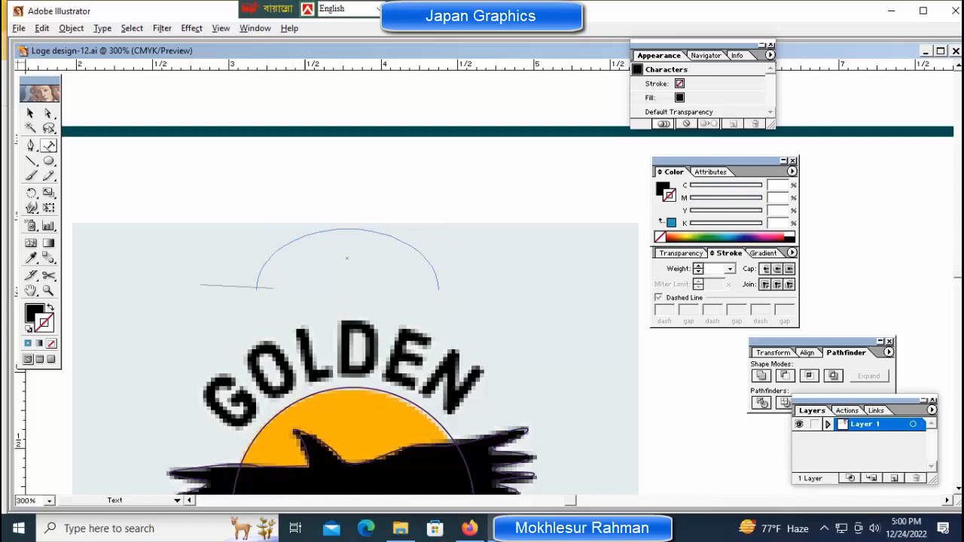
{"action": "type", "text": "G"}
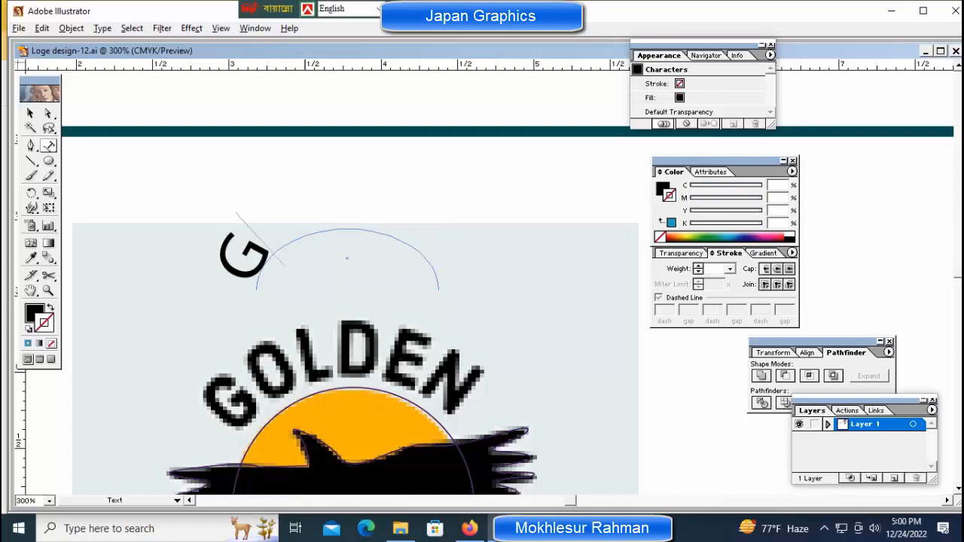
{"action": "type", "text": "o"}
{"action": "key", "text": "BackSpace"}
{"action": "type", "text": "o"}
{"action": "key", "text": "BackSpace"}
{"action": "type", "text": "OL"}
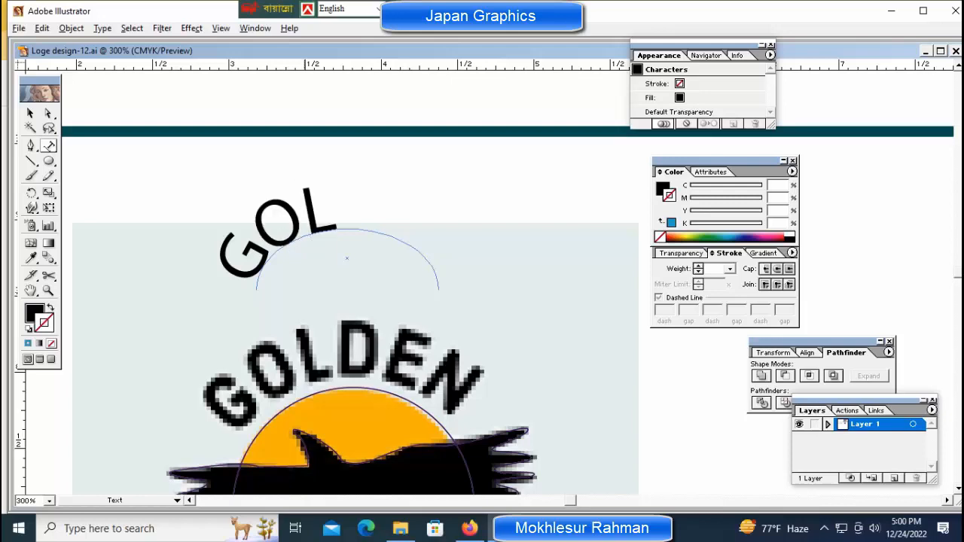
{"action": "type", "text": "DEN"}
{"action": "key", "text": "Escape"}
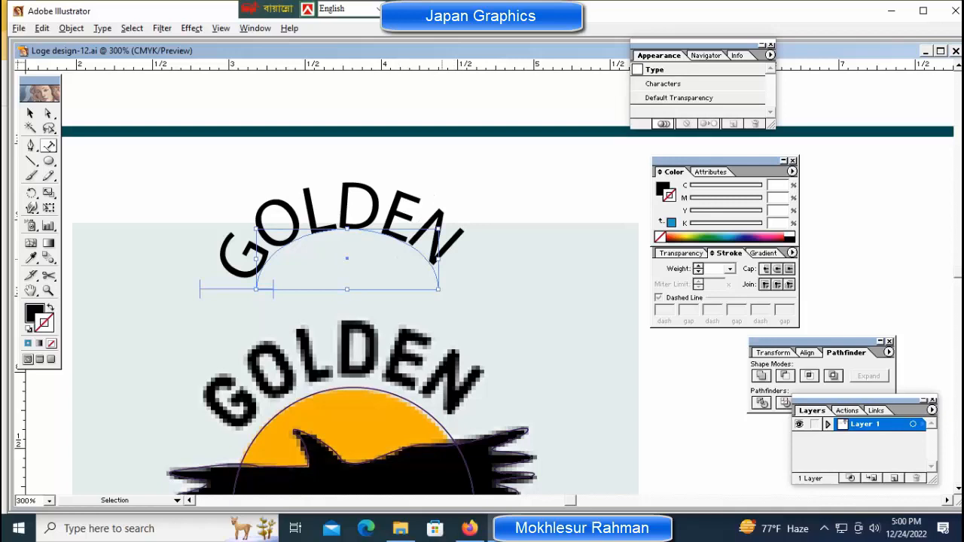
- Enlarge the GOLDEN path slightly and move the type down onto the reference GOLDEN lettering
{"action": "left_click_drag", "start_coordinate": [438, 228], "coordinate": [449, 225]}
{"action": "left_click_drag", "start_coordinate": [388, 219], "coordinate": [385, 364]}
{"action": "left_click", "coordinate": [500, 316], "text": "ctrl"}
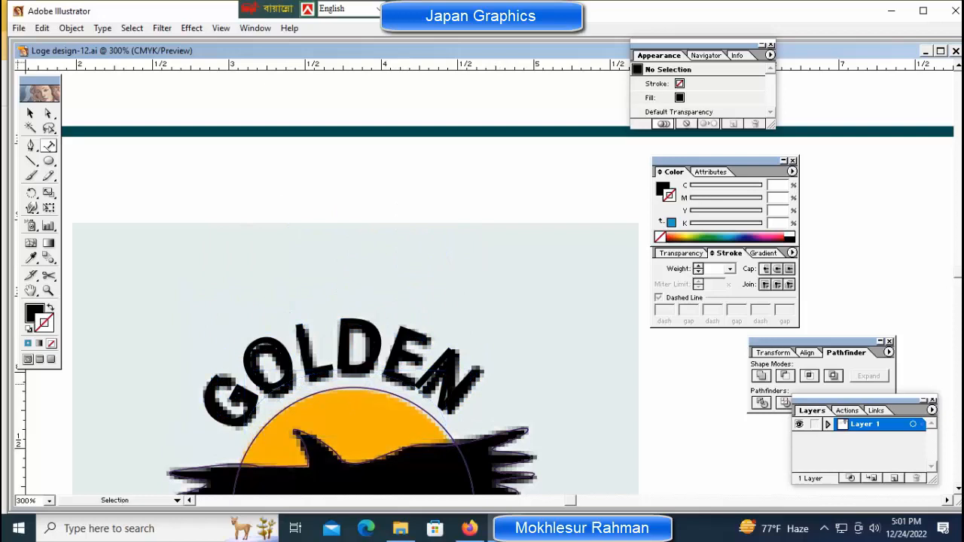
- Nudge the GOLDEN type slightly down and right to line it up with the reference letters, and deselect it
{"action": "scroll", "coordinate": [419, 302], "scroll_direction": "down", "scroll_amount": 3}
{"action": "left_click", "coordinate": [414, 160], "text": "ctrl"}
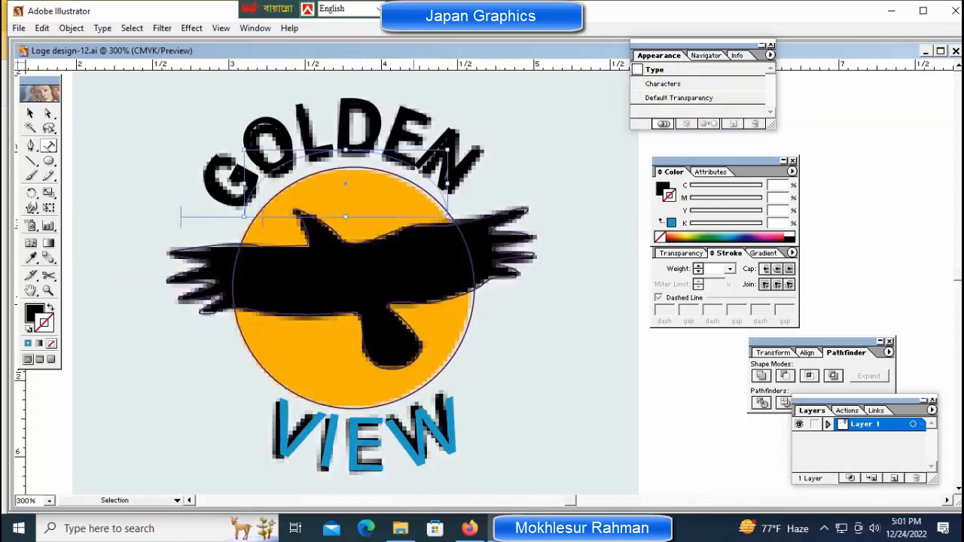
{"action": "key", "text": "Down"}
{"action": "key", "text": "Down"}
{"action": "key", "text": "Right"}
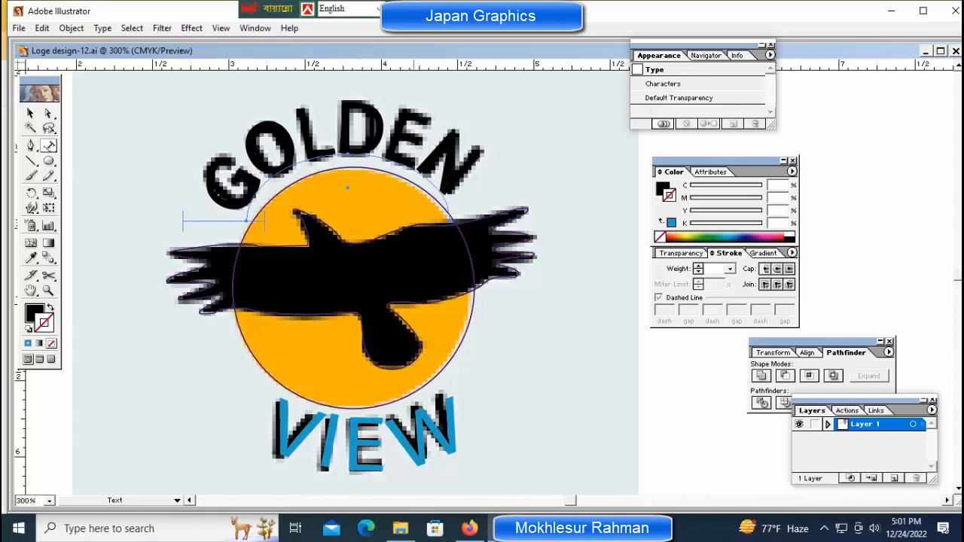
{"action": "key", "text": "Up"}
{"action": "key", "text": "Right"}
{"action": "key", "text": "Down"}
{"action": "key", "text": "Up"}
{"action": "key", "text": "Up"}
{"action": "key", "text": "Down"}
{"action": "key", "text": "ctrl+shift+a"}
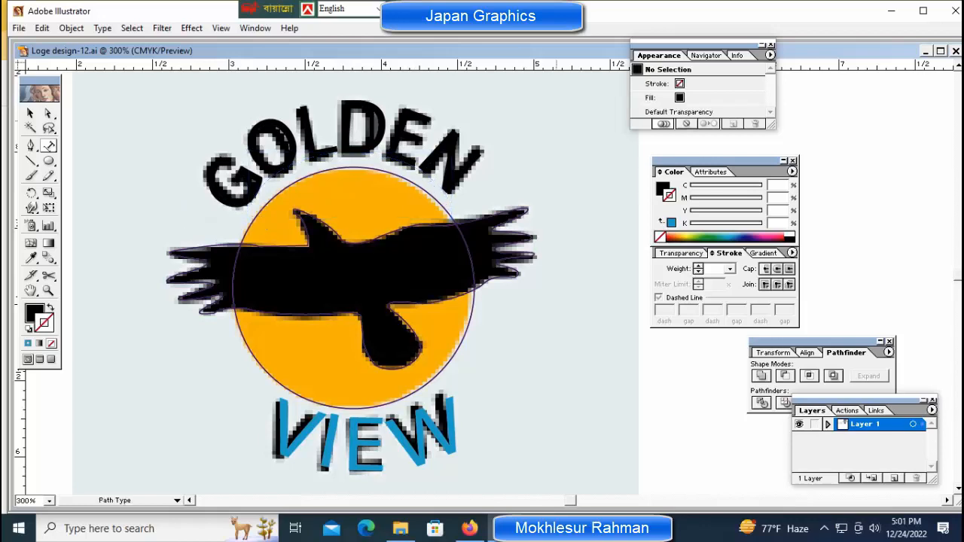
- Fill the "Ctrl+y=see work" note beside the page with the same purple as its stroke, and deselect it
{"action": "key", "text": "ctrl+minus"}
{"action": "key", "text": "ctrl+minus"}
{"action": "key", "text": "ctrl+minus"}
{"action": "key", "text": "ctrl+minus"}
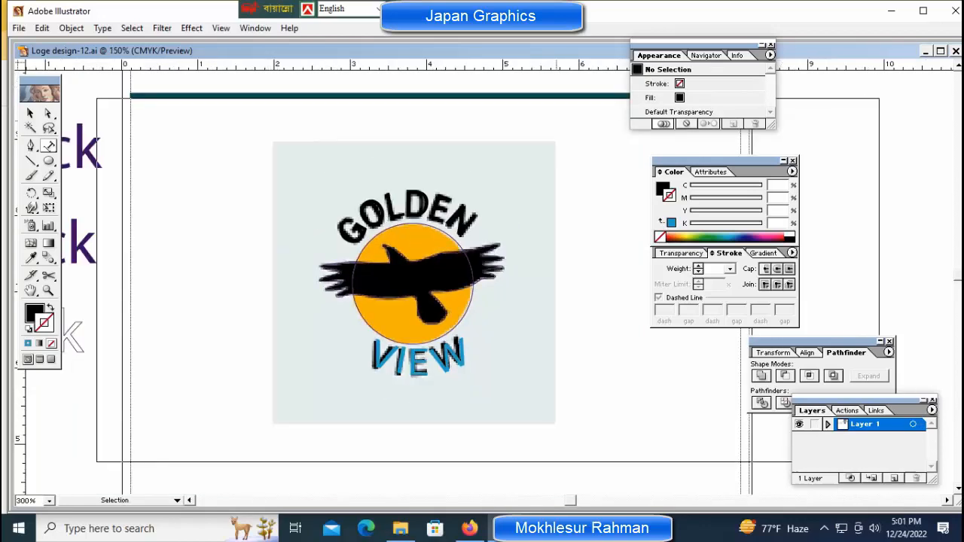
{"action": "key", "text": "ctrl"}
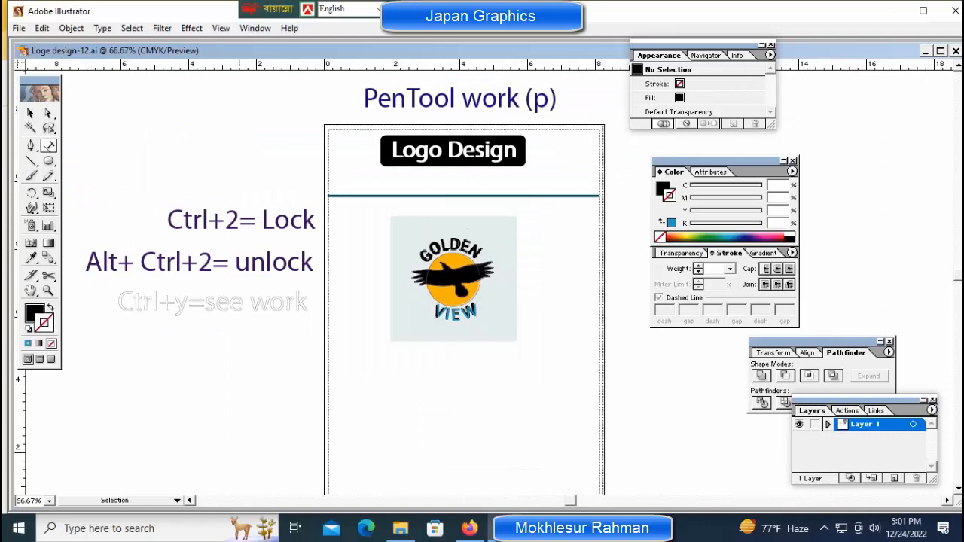
{"action": "left_click", "coordinate": [247, 309], "text": "ctrl"}
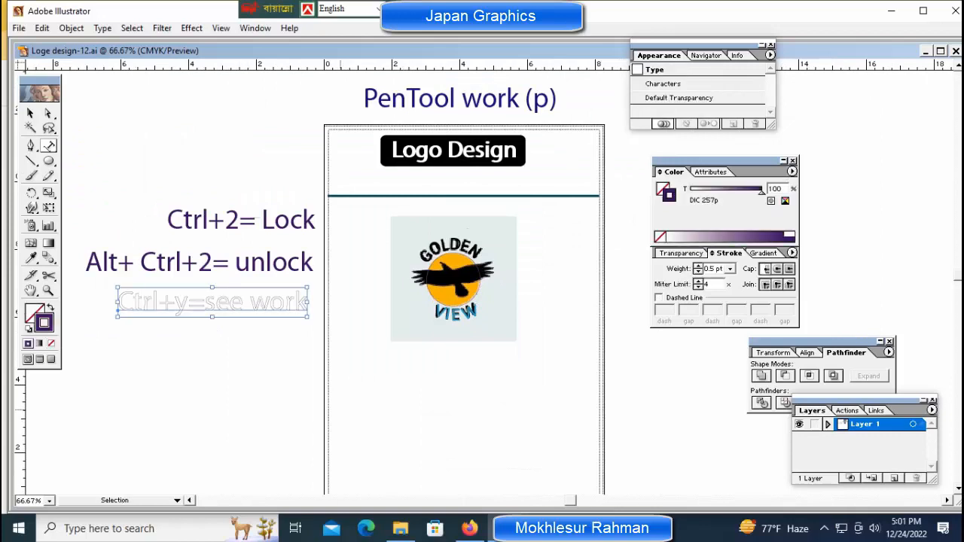
{"action": "left_click", "coordinate": [32, 311]}
{"action": "left_click", "coordinate": [28, 343]}
{"action": "left_click", "coordinate": [171, 377], "text": "ctrl"}
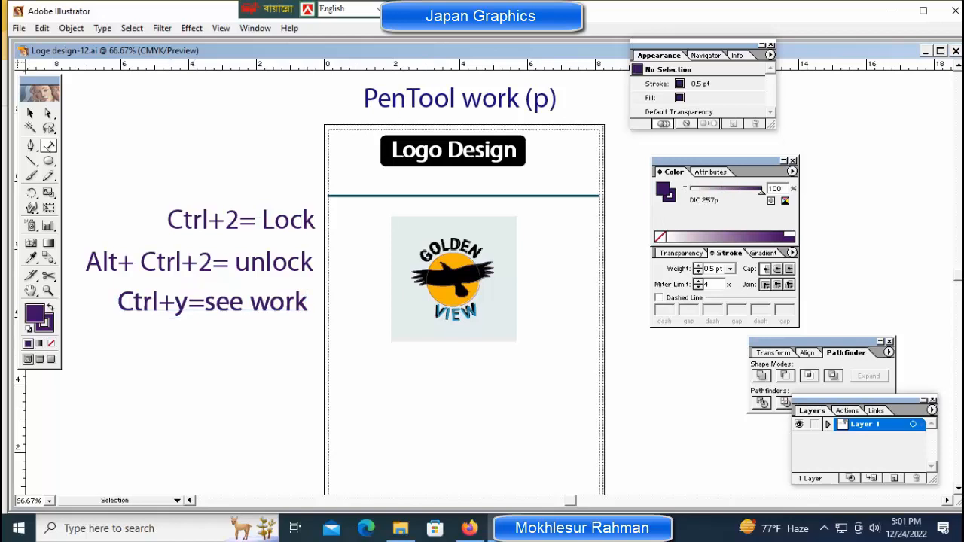
- Check the artwork in Outline view, return to Preview and clear the selection
{"action": "left_click", "coordinate": [226, 307], "text": "ctrl"}
{"action": "key", "text": "ctrl+y"}
{"action": "key", "text": "ctrl+y"}
{"action": "key", "text": "ctrl+y"}
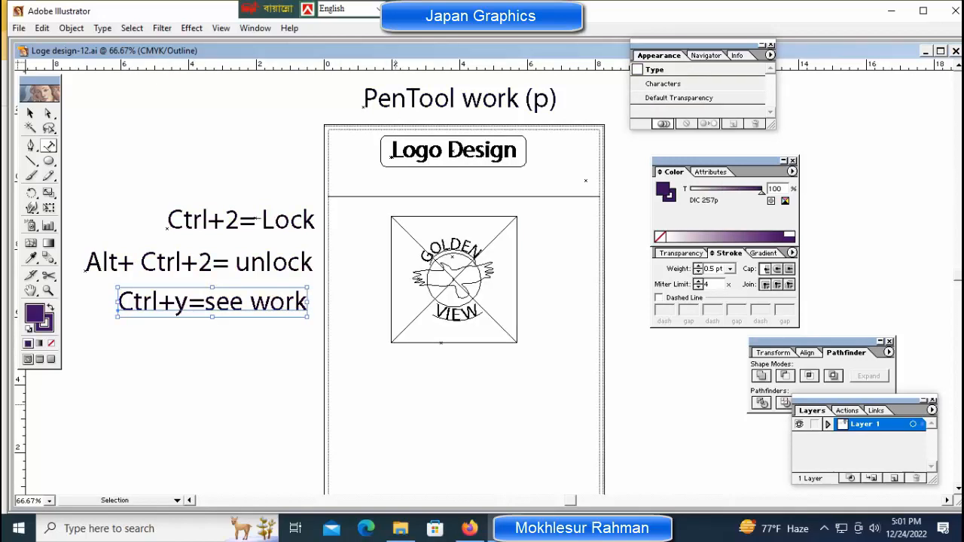
{"action": "key", "text": "ctrl+y"}
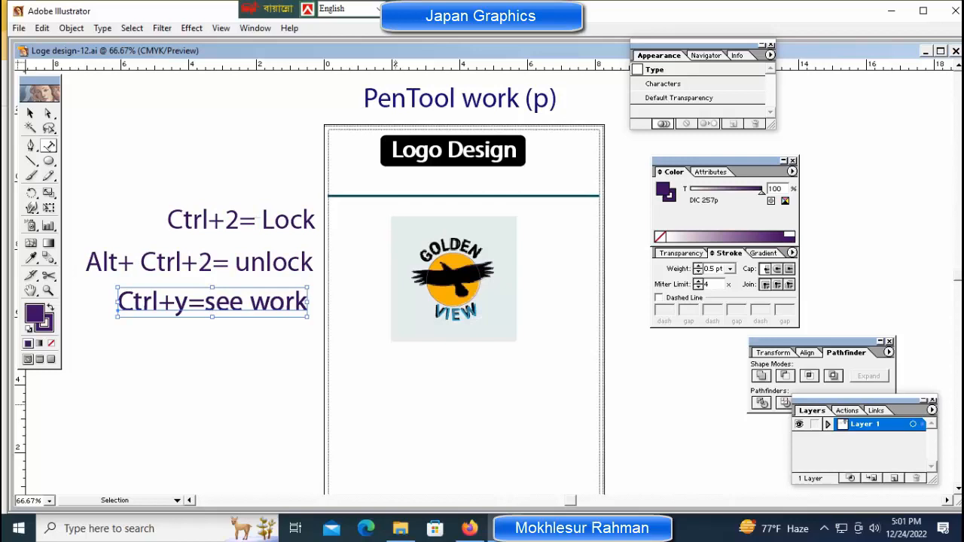
{"action": "key", "text": "ctrl+shift+a"}
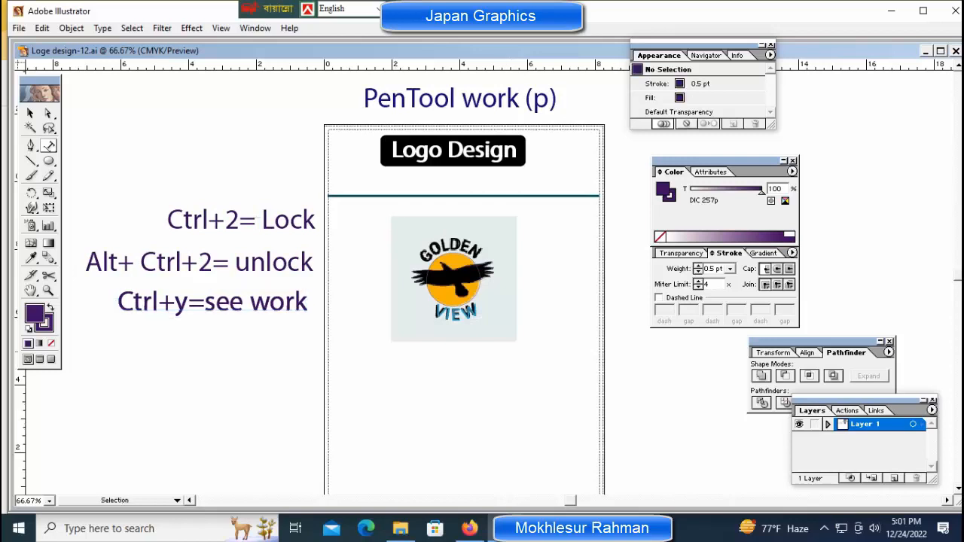
- Unlock all locked artwork, deselect it and switch to the Selection tool
{"action": "left_click", "coordinate": [72, 28]}
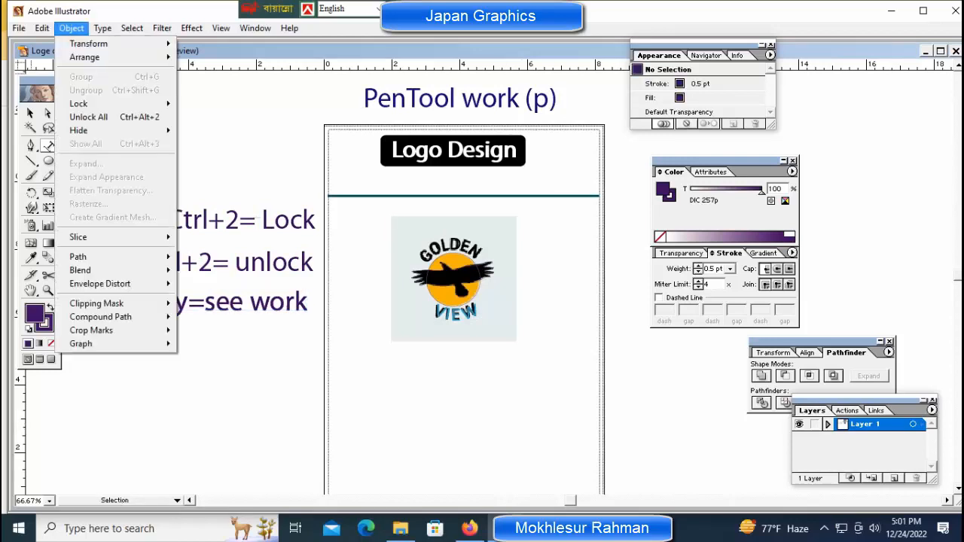
{"action": "left_click", "coordinate": [89, 116]}
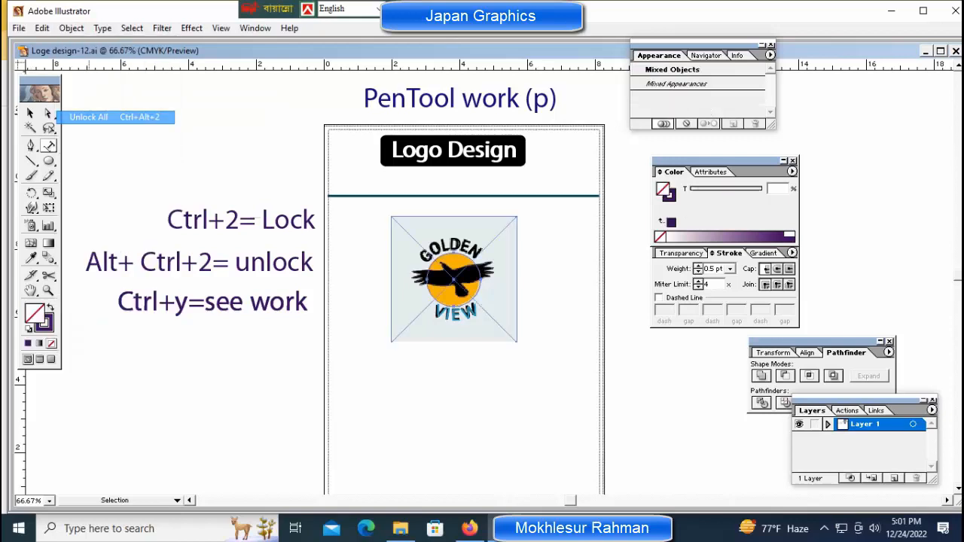
{"action": "left_click", "coordinate": [539, 428]}
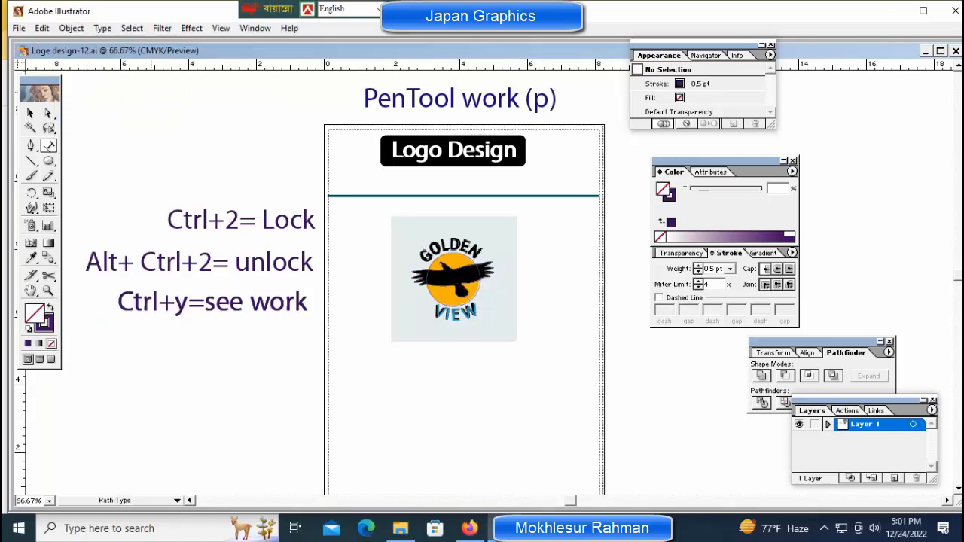
{"action": "left_click", "coordinate": [72, 28]}
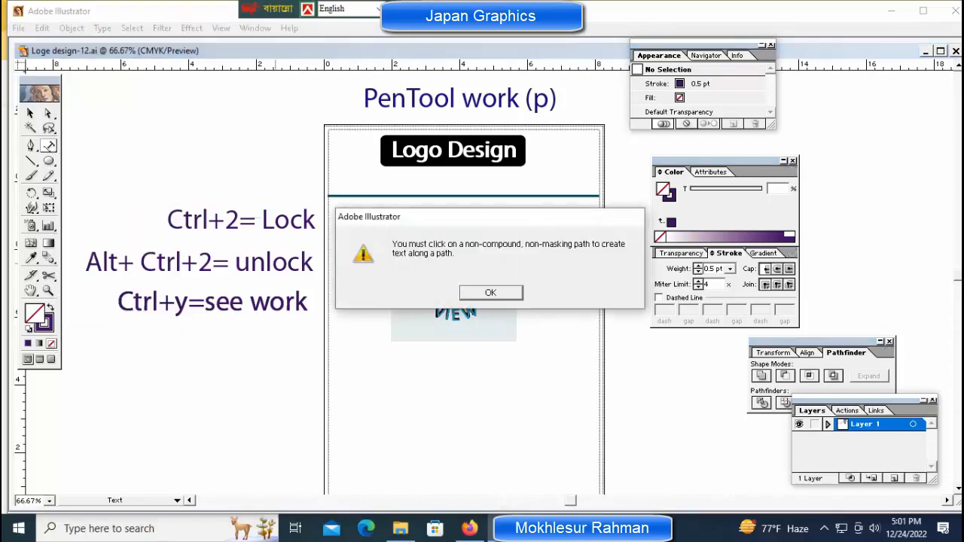
{"action": "key", "text": "Return"}
{"action": "key", "text": "v"}
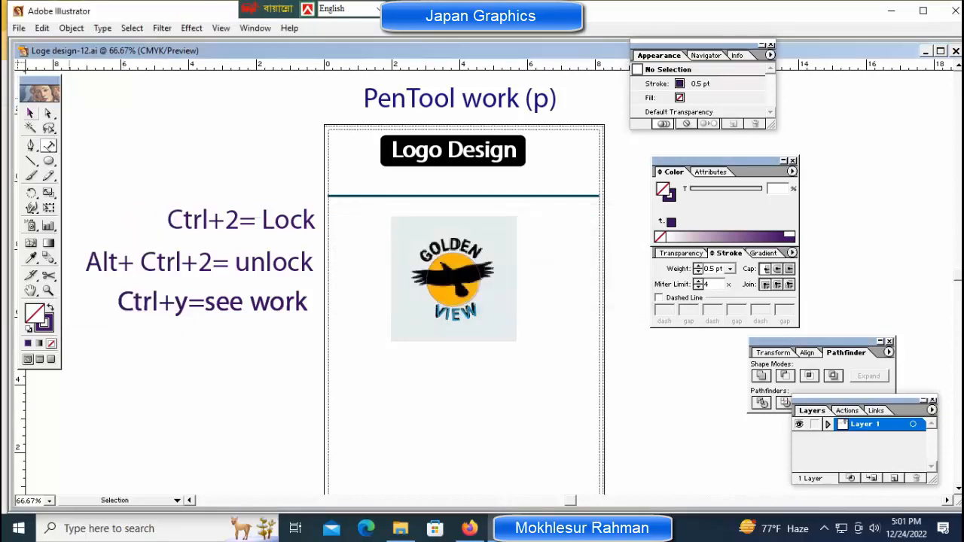
- Move the unlocked reference image left, clear of the traced logo, and deselect it
{"action": "left_click", "coordinate": [225, 262]}
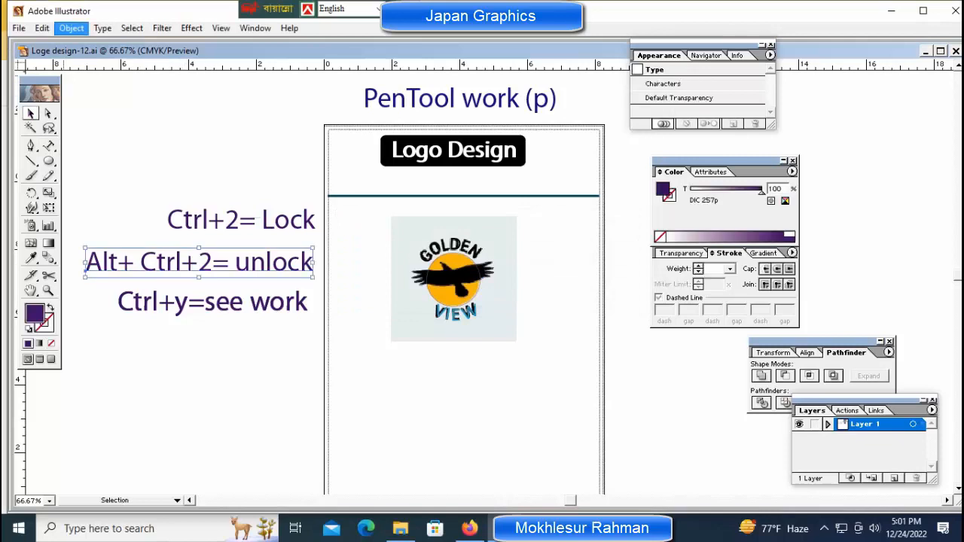
{"action": "left_click", "coordinate": [72, 28]}
{"action": "left_click", "coordinate": [89, 118]}
{"action": "left_click", "coordinate": [241, 158]}
{"action": "left_click", "coordinate": [503, 245]}
{"action": "left_click_drag", "start_coordinate": [503, 245], "coordinate": [392, 232]}
{"action": "key", "text": "ctrl+2"}
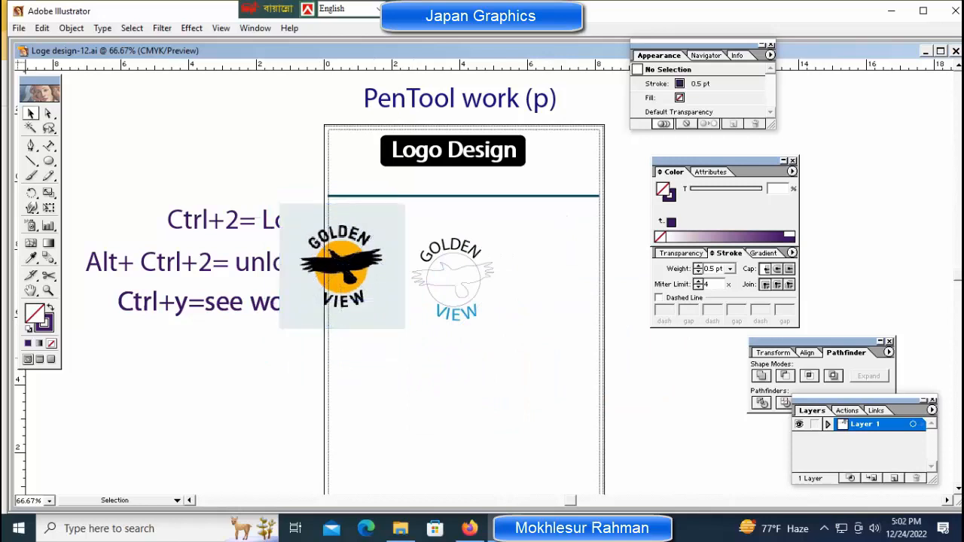
- Open the Diccolor swatch library with the traced logo in view
{"action": "left_click", "coordinate": [480, 251], "text": "ctrl"}
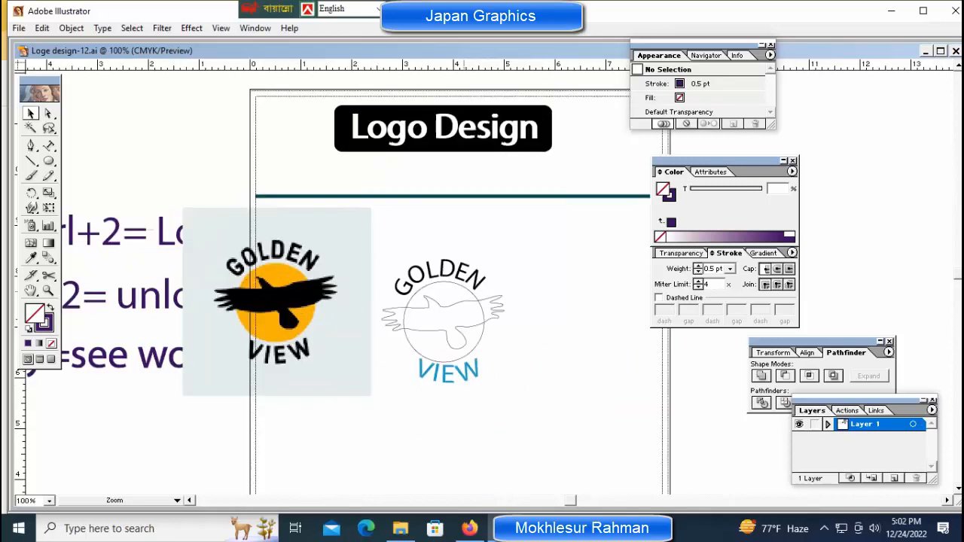
{"action": "left_click", "coordinate": [464, 297], "text": "ctrl"}
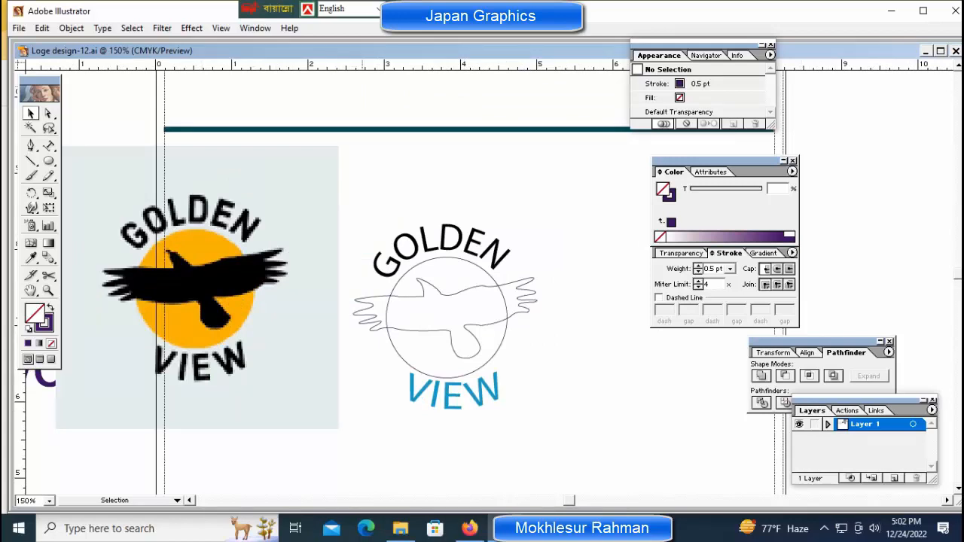
{"action": "left_click", "coordinate": [255, 28]}
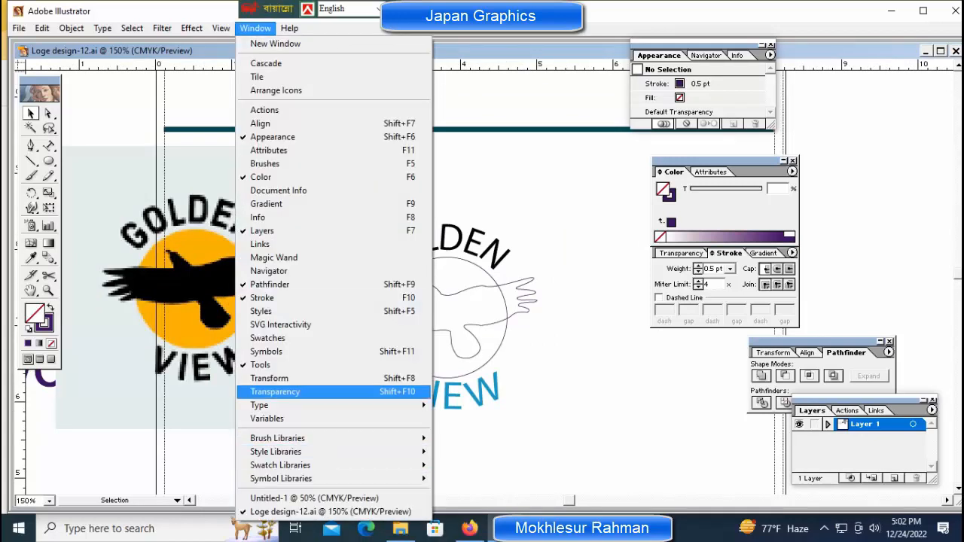
{"action": "mouse_move", "coordinate": [281, 478]}
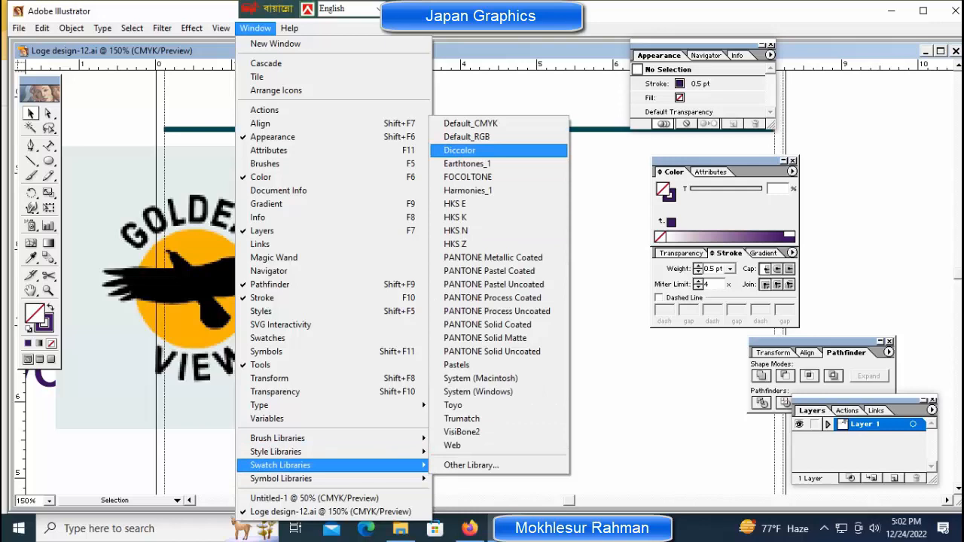
{"action": "left_click", "coordinate": [460, 149]}
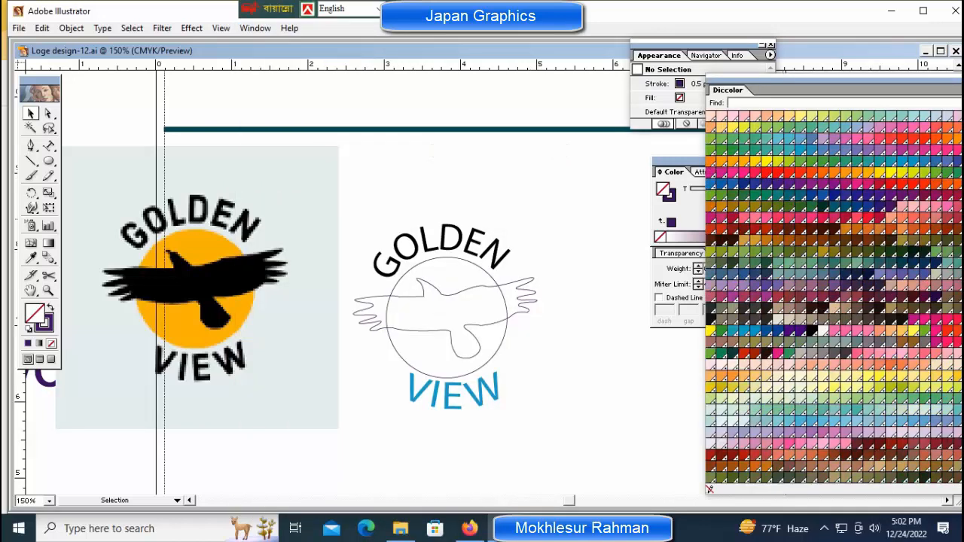
- Remove the sun circle's stroke and fill it with orange DIC 164p* to match the reference, and deselect it
{"action": "left_click", "coordinate": [415, 250]}
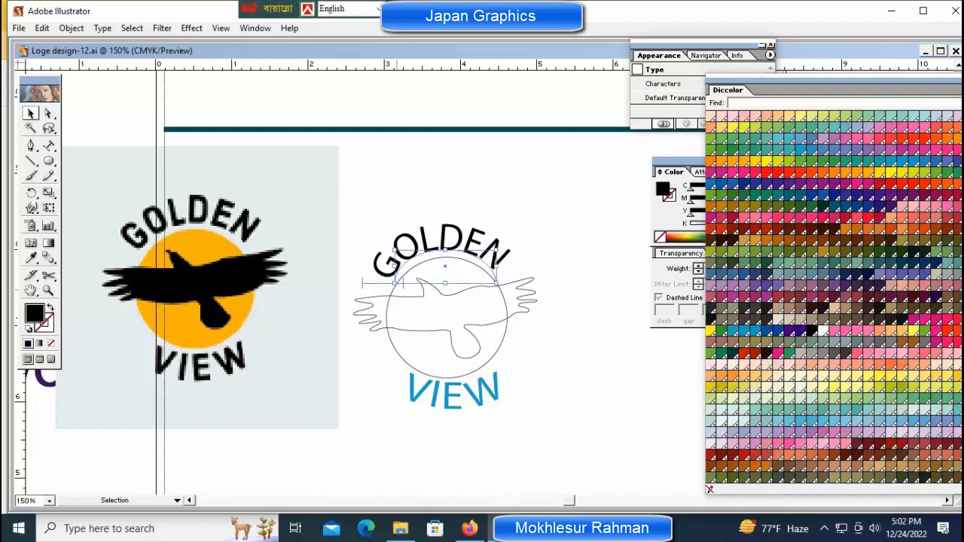
{"action": "left_click", "coordinate": [381, 381]}
{"action": "left_click", "coordinate": [397, 350]}
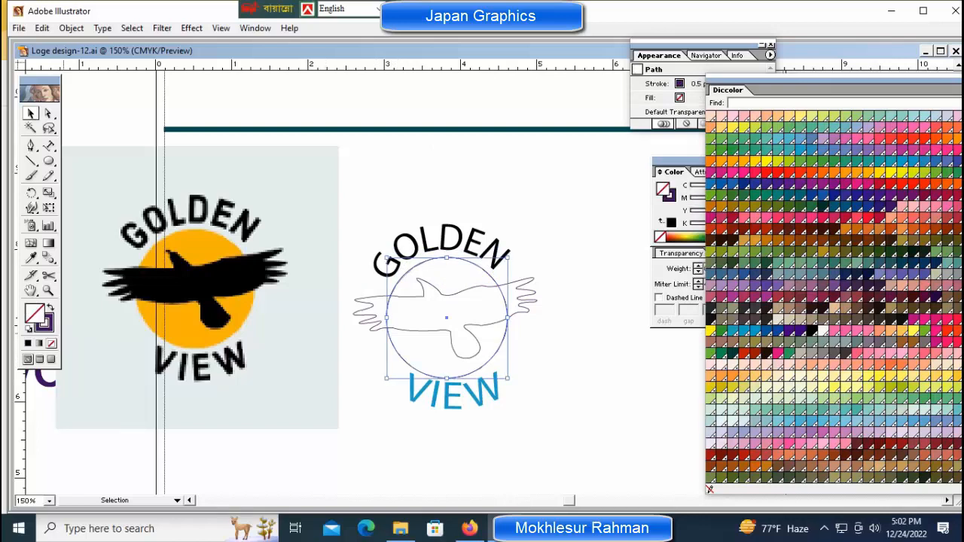
{"action": "left_click", "coordinate": [51, 343]}
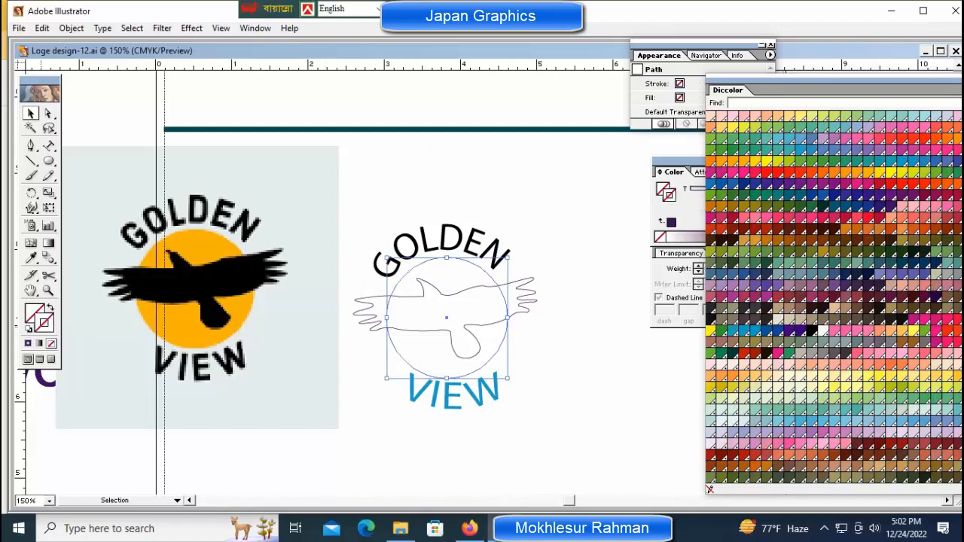
{"action": "key", "text": "x"}
{"action": "left_click", "coordinate": [879, 173]}
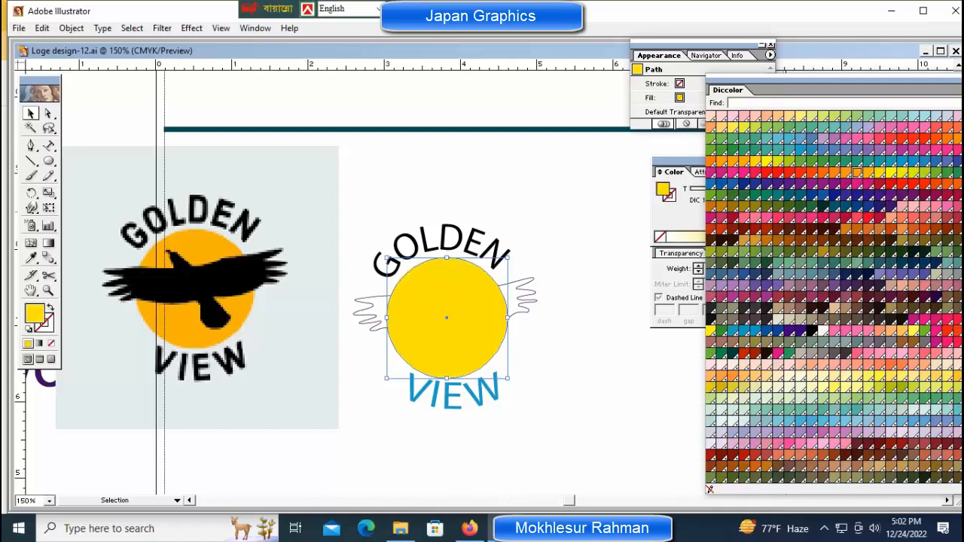
{"action": "left_click", "coordinate": [856, 174]}
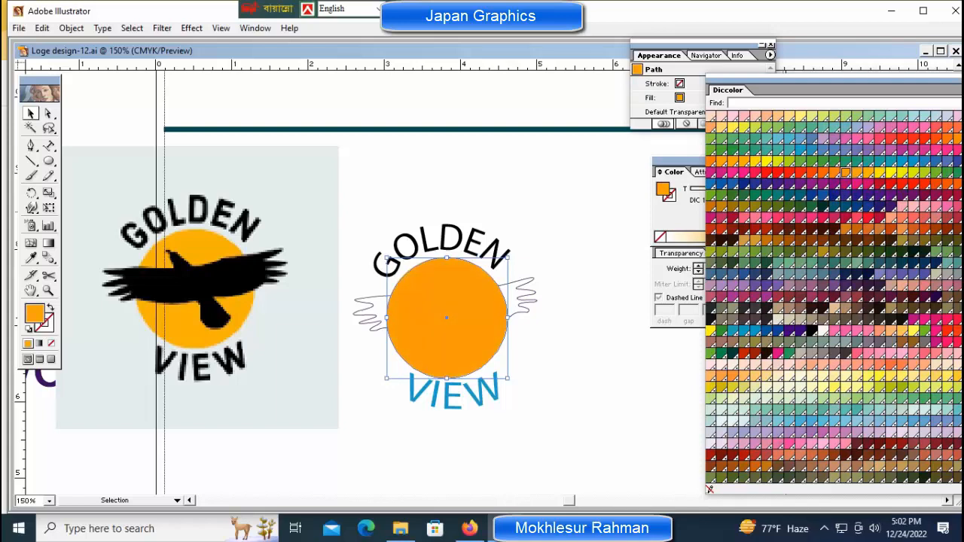
{"action": "left_click", "coordinate": [835, 173]}
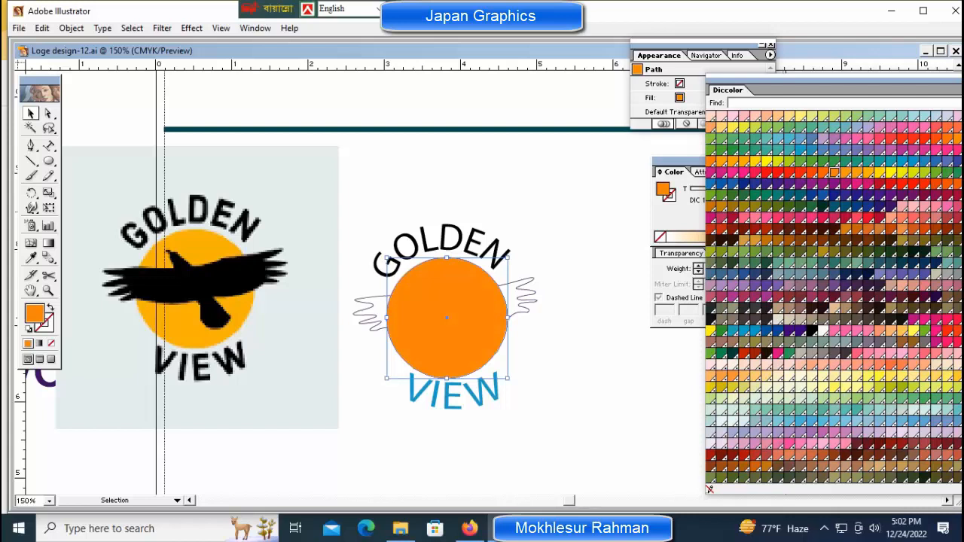
{"action": "left_click", "coordinate": [845, 173]}
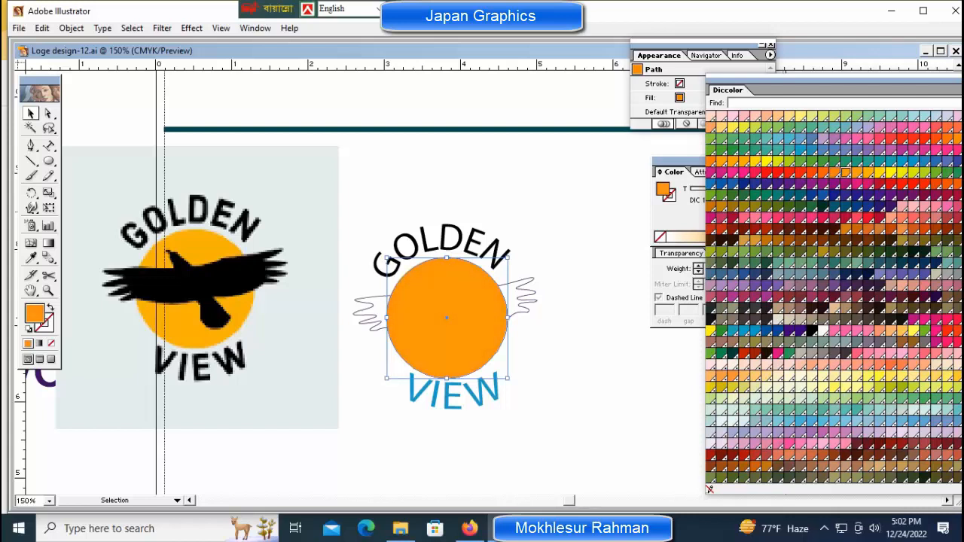
{"action": "left_click", "coordinate": [597, 203]}
- Lock the orange sun circle
{"action": "left_click", "coordinate": [446, 313]}
{"action": "left_click", "coordinate": [72, 27]}
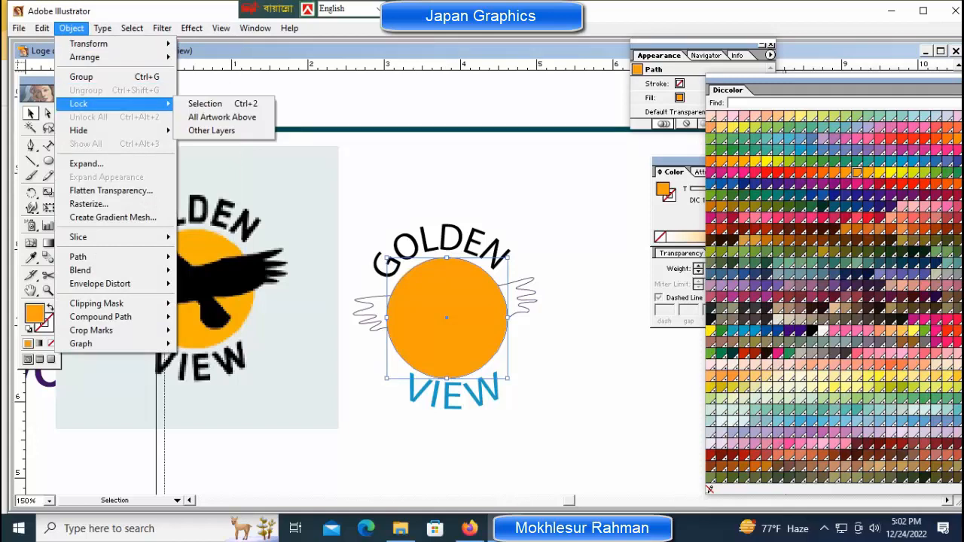
{"action": "left_click", "coordinate": [207, 103]}
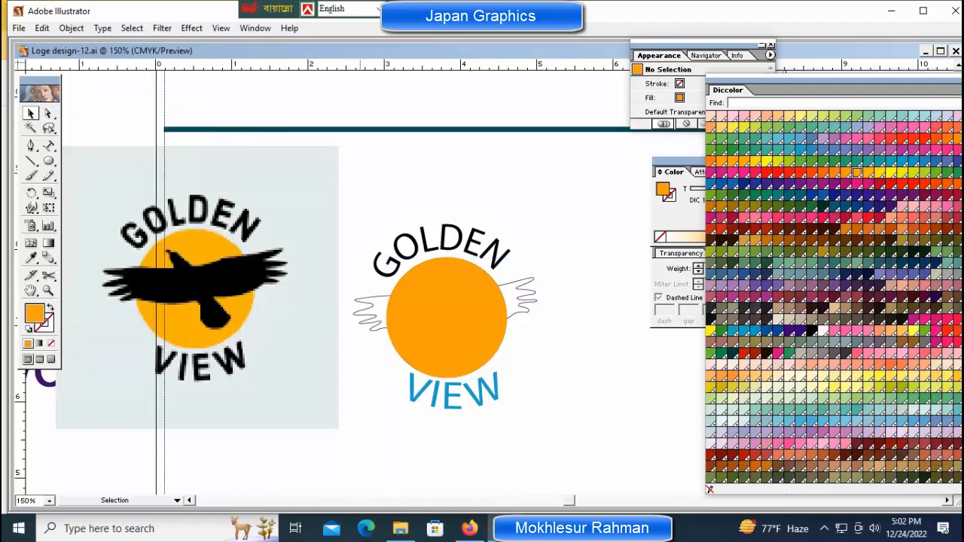
- Select the eagle outline, move the Diccolor palette off the Color palette and set the color mode to CMYK
{"action": "left_click", "coordinate": [371, 297]}
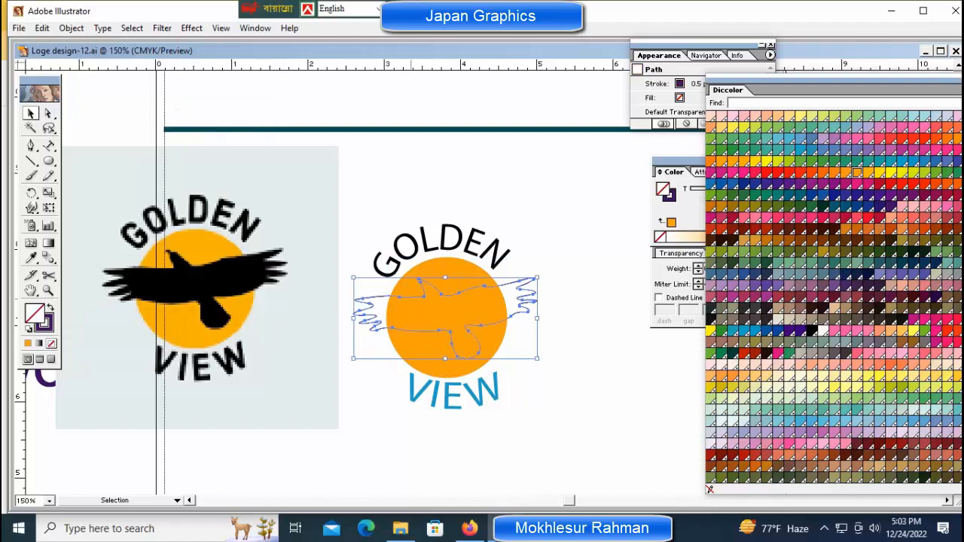
{"action": "key", "text": "shift"}
{"action": "left_click_drag", "start_coordinate": [753, 89], "coordinate": [712, 297]}
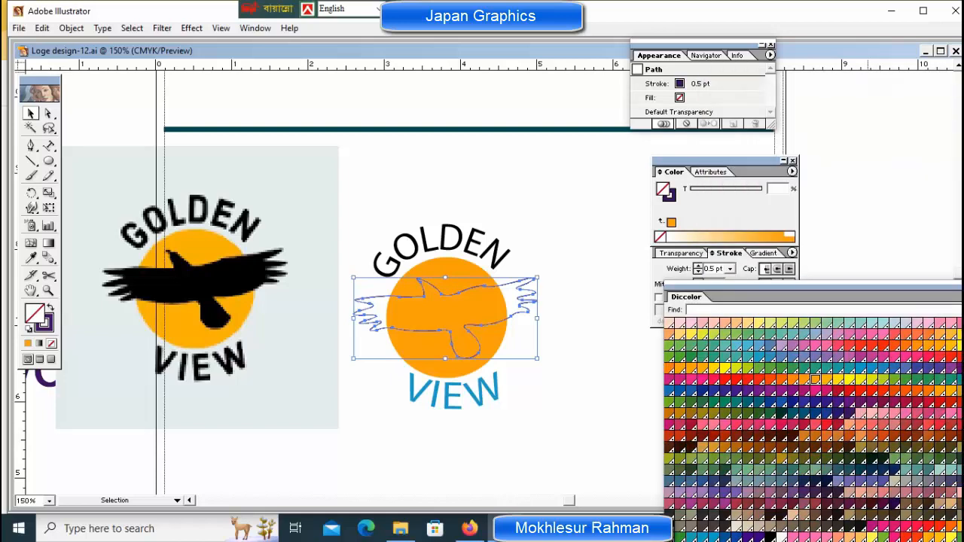
{"action": "left_click", "coordinate": [715, 160]}
{"action": "left_click", "coordinate": [791, 172]}
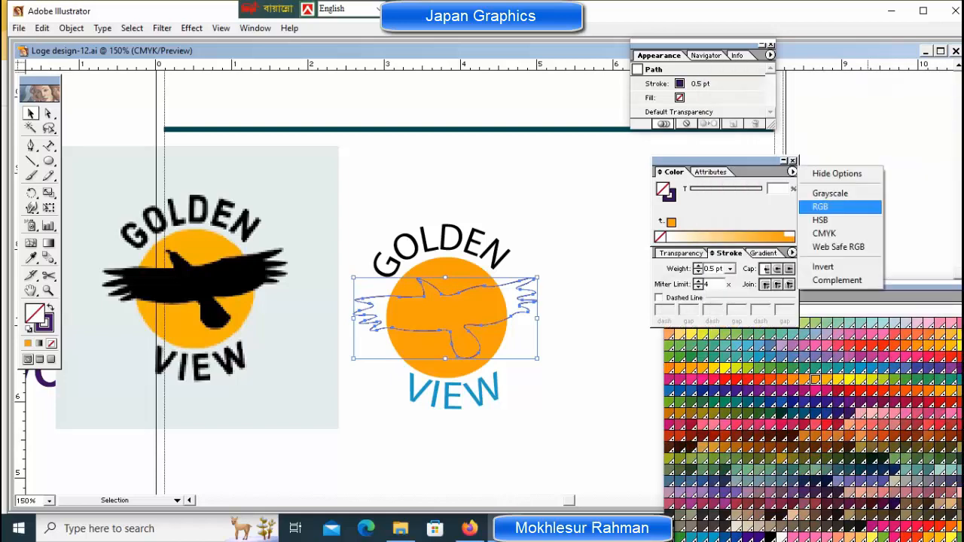
{"action": "left_click", "coordinate": [828, 234]}
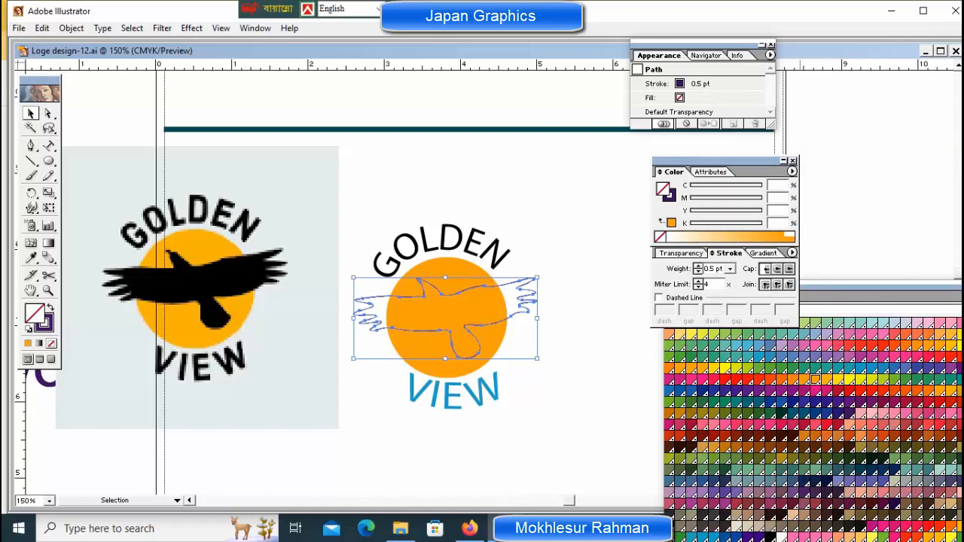
- Fill the eagle with black, using CMYK values 0, 0, 0 and 100
{"action": "left_click", "coordinate": [815, 380]}
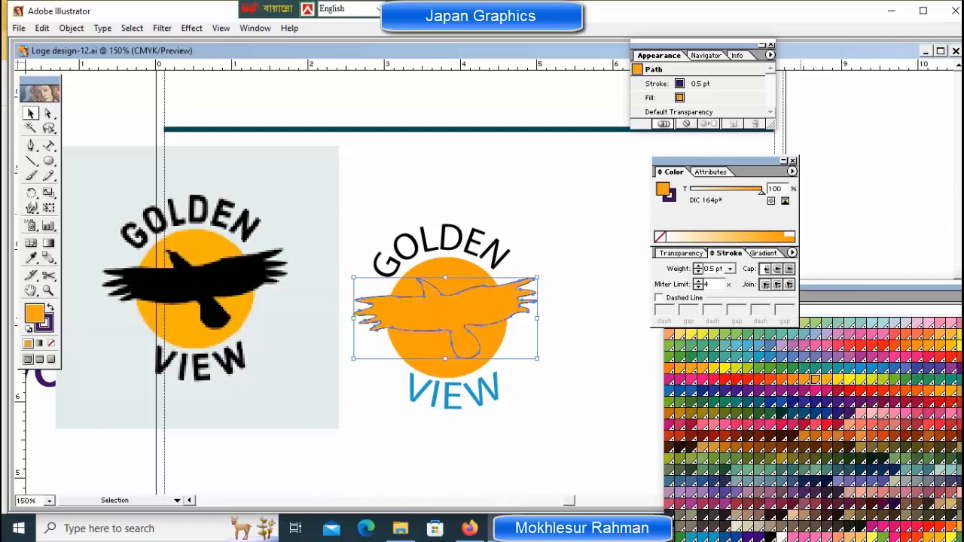
{"action": "left_click", "coordinate": [784, 200]}
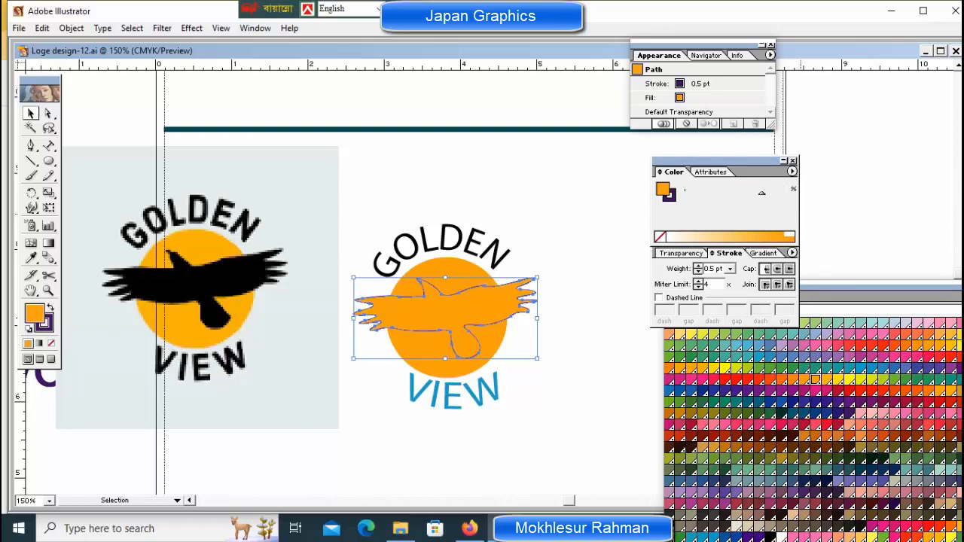
{"action": "left_click", "coordinate": [789, 240]}
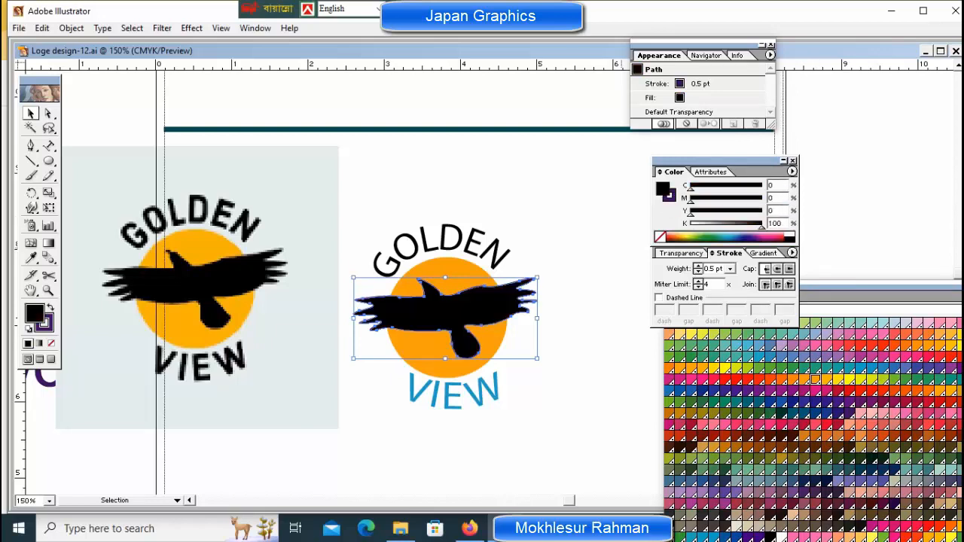
- Fill the curved VIEW text with black and deselect it
{"action": "left_click", "coordinate": [589, 294]}
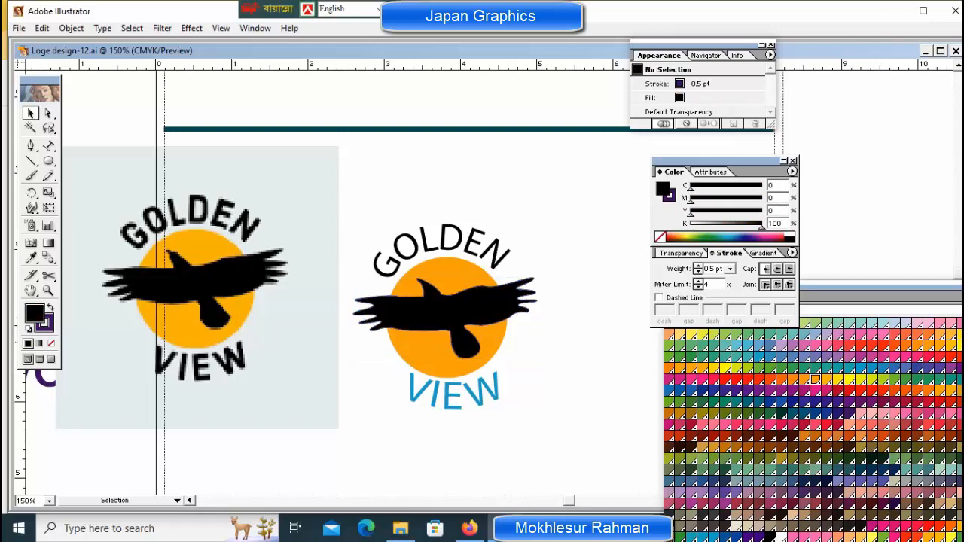
{"action": "left_click", "coordinate": [396, 402]}
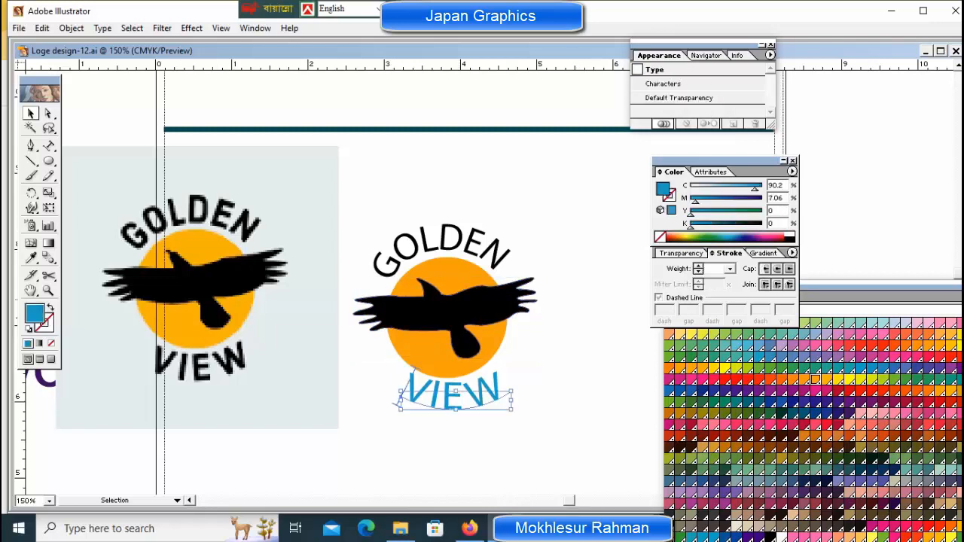
{"action": "left_click", "coordinate": [789, 241]}
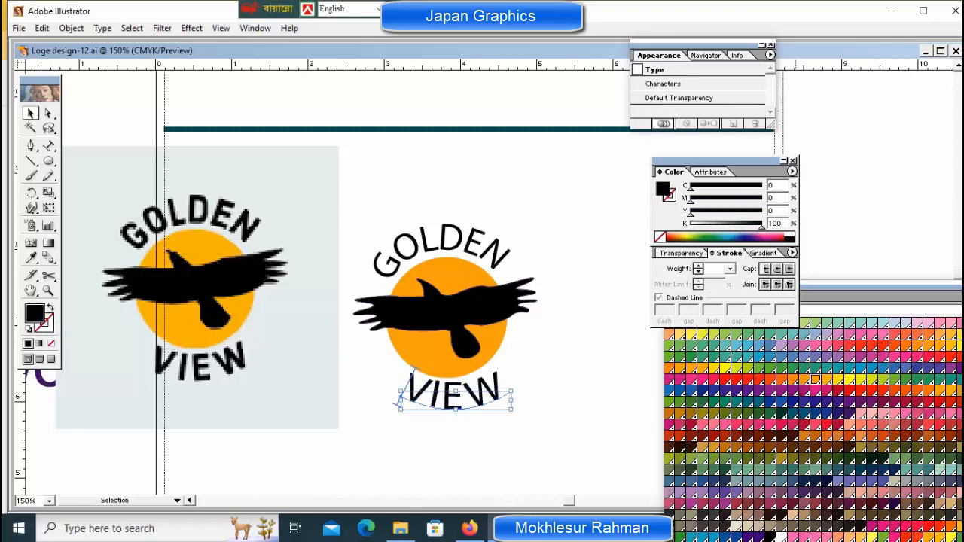
{"action": "left_click", "coordinate": [576, 301]}
- Set the curved GOLDEN text to the Bold style of the Myriad font, moving the Character palette beside the Color palette
{"action": "left_click", "coordinate": [495, 258]}
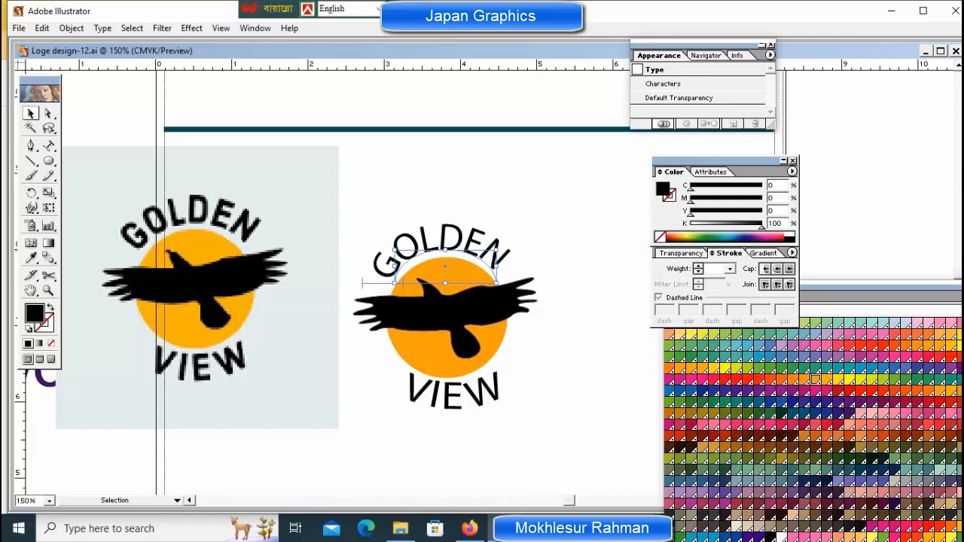
{"action": "key", "text": "ctrl+t"}
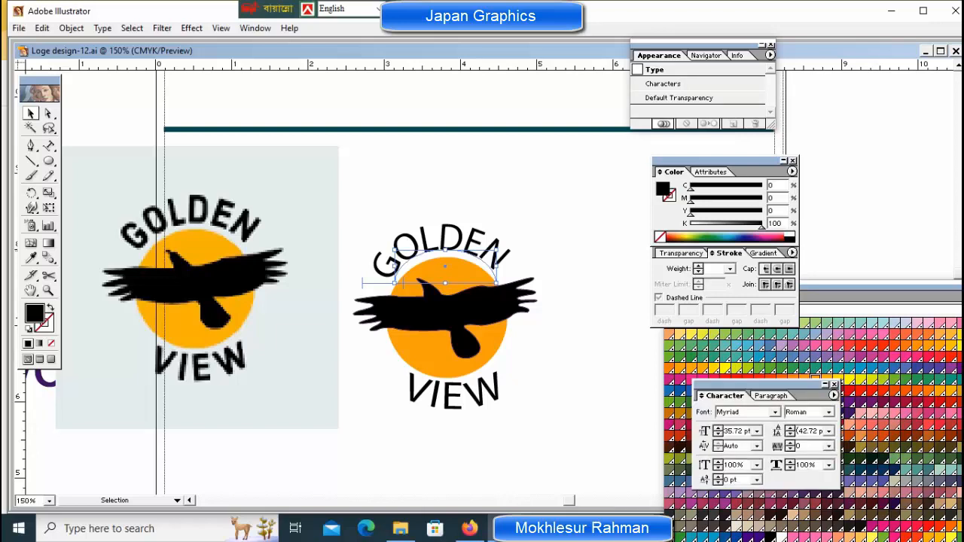
{"action": "left_click_drag", "start_coordinate": [755, 385], "coordinate": [831, 161]}
{"action": "left_click", "coordinate": [904, 188]}
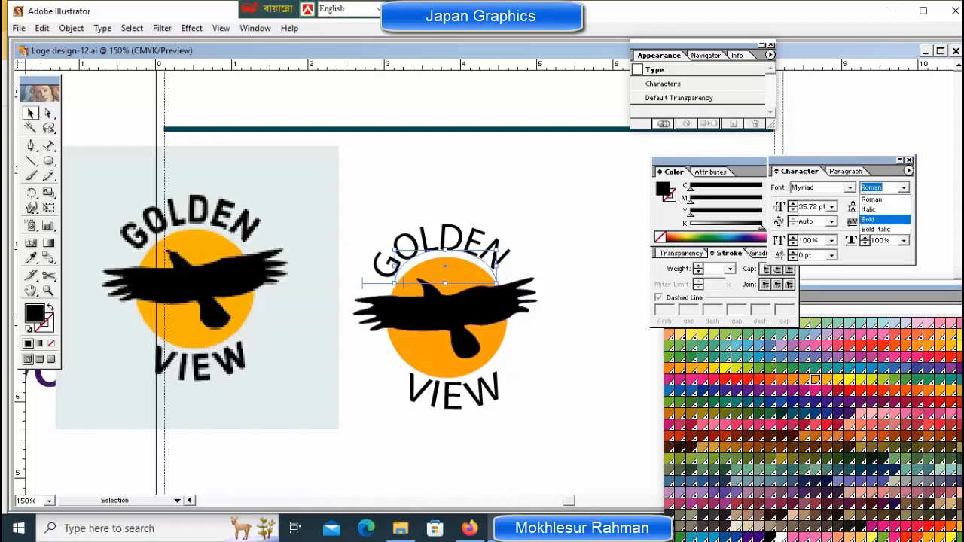
{"action": "left_click", "coordinate": [877, 219]}
- Set the curved VIEW text to Myriad Bold as well and deselect it
{"action": "left_click", "coordinate": [396, 403]}
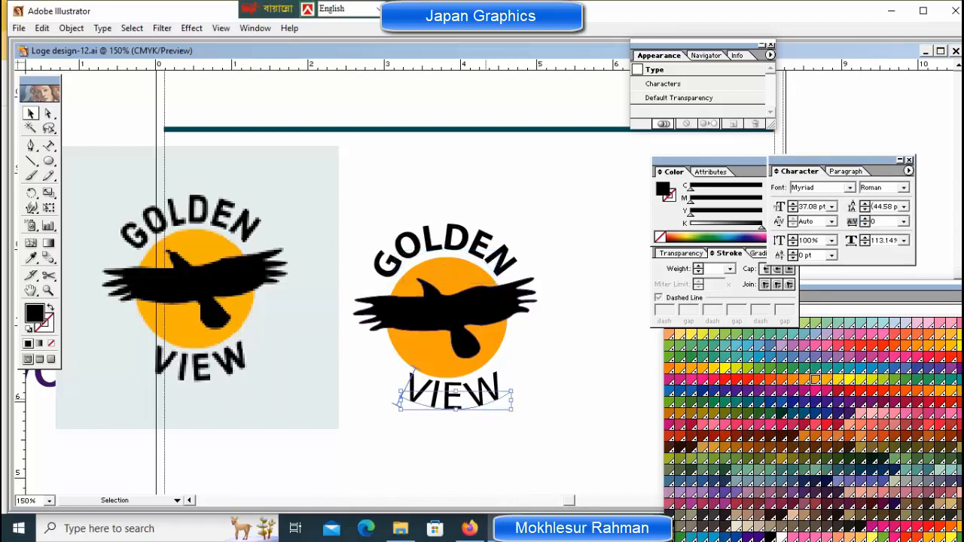
{"action": "left_click", "coordinate": [903, 188]}
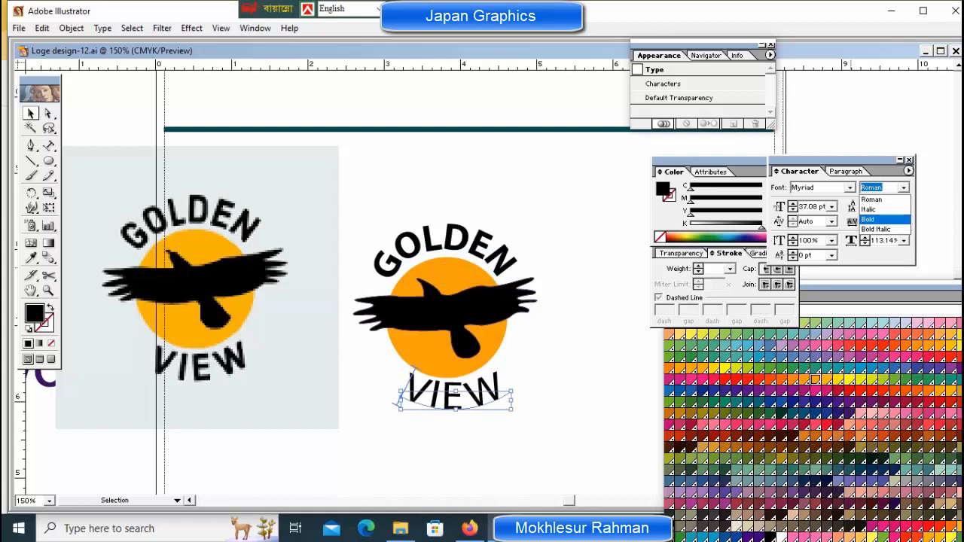
{"action": "left_click", "coordinate": [877, 222]}
{"action": "key", "text": "ctrl+shift+a"}
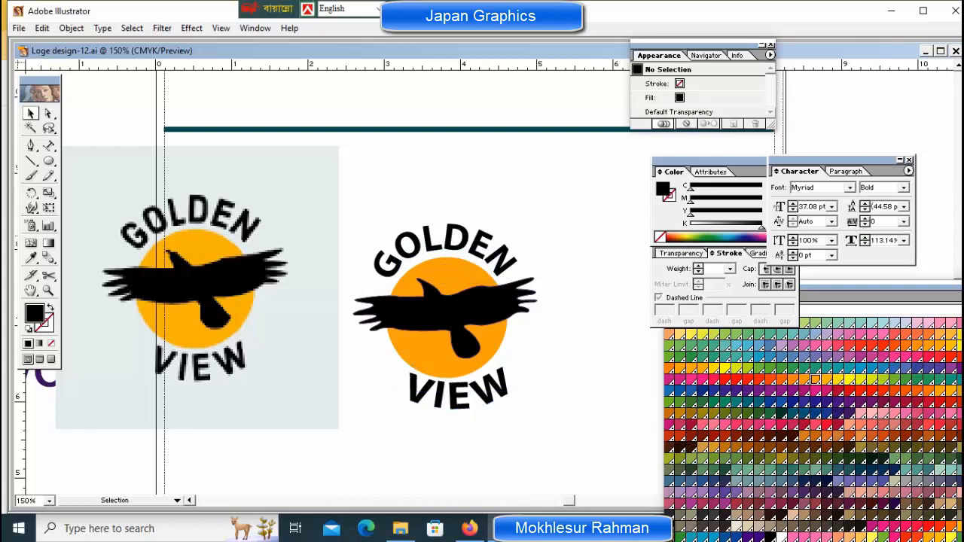
- Remove the purple stroke from the eagle shape, leaving only its black fill, and deselect it
{"action": "key", "text": "ctrl+minus"}
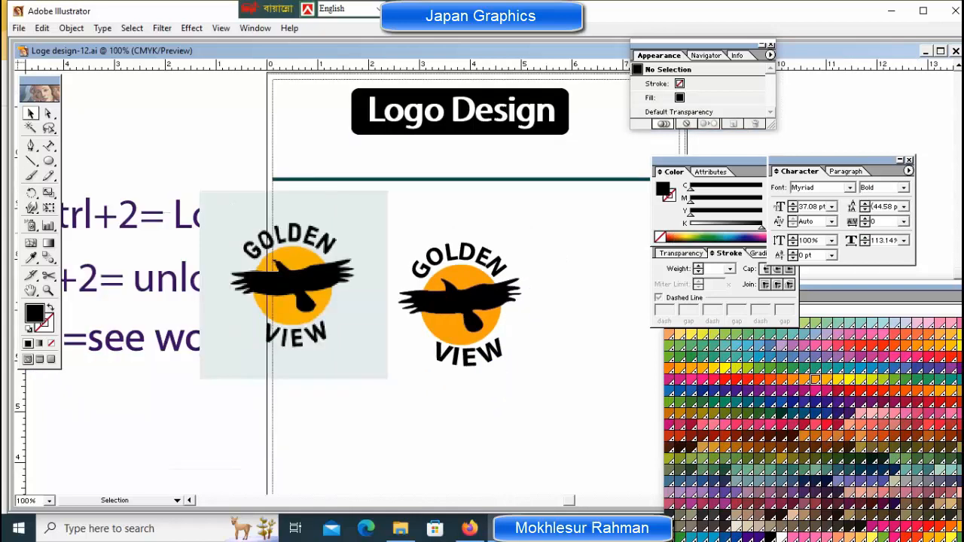
{"action": "key", "text": "ctrl+space"}
{"action": "left_click_drag", "start_coordinate": [497, 265], "coordinate": [548, 328]}
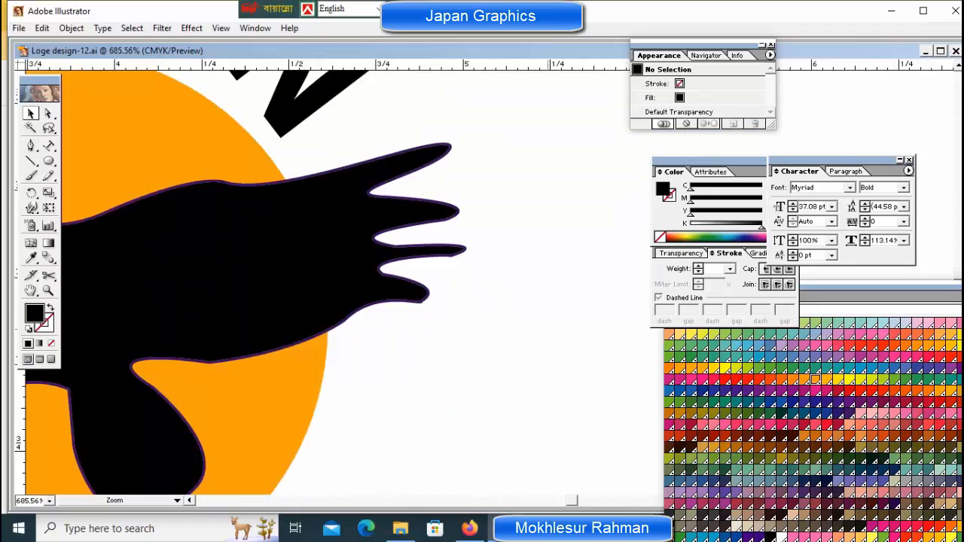
{"action": "left_click", "coordinate": [478, 300], "text": "ctrl"}
{"action": "left_click", "coordinate": [454, 225]}
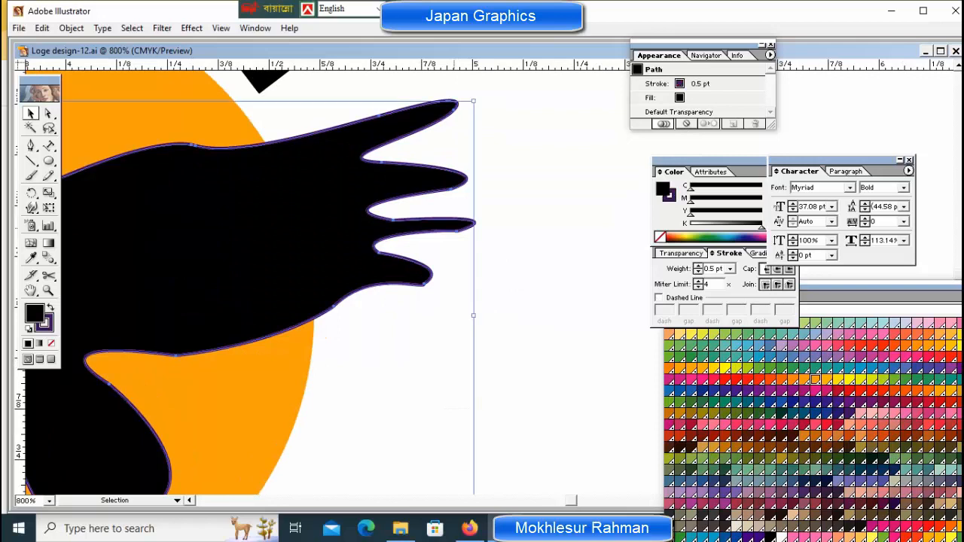
{"action": "key", "text": "x"}
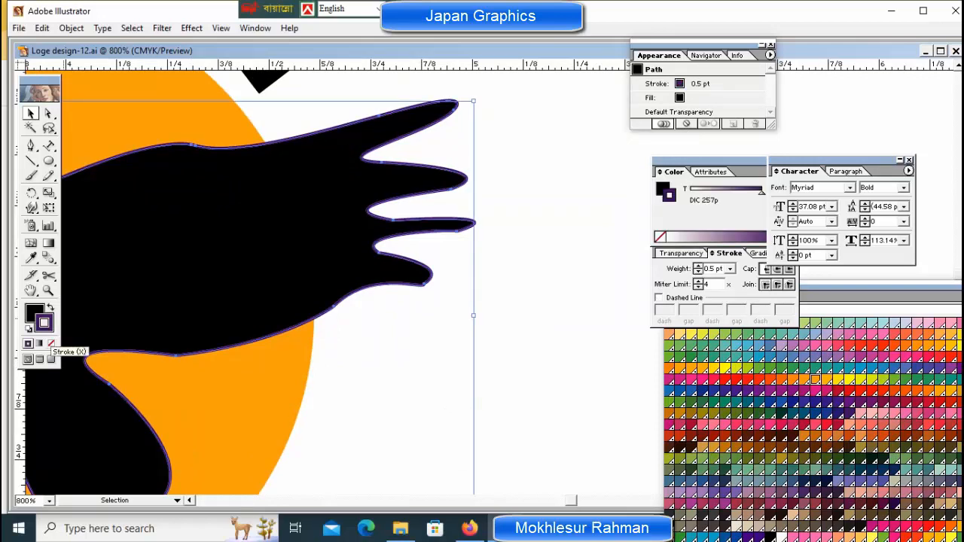
{"action": "left_click", "coordinate": [51, 343]}
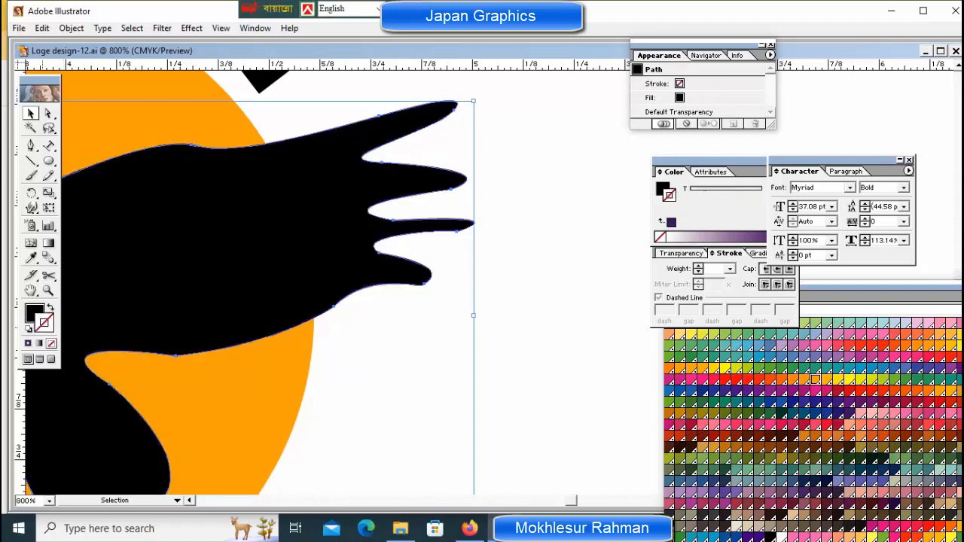
{"action": "key", "text": "ctrl+shift+a"}
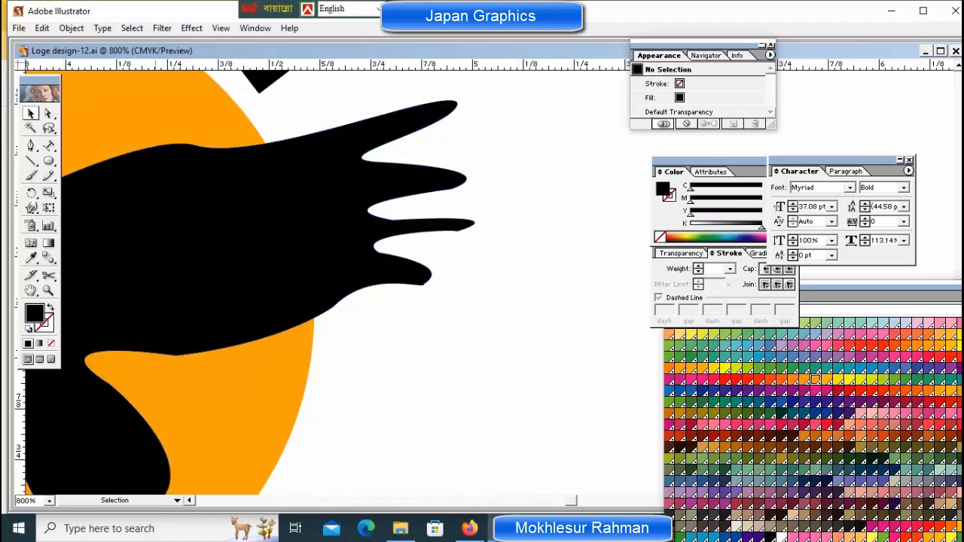
- Thicken and round the tip of the right wing's third feather by lowering its anchor point and reshaping its curve handle
{"action": "key", "text": "a"}
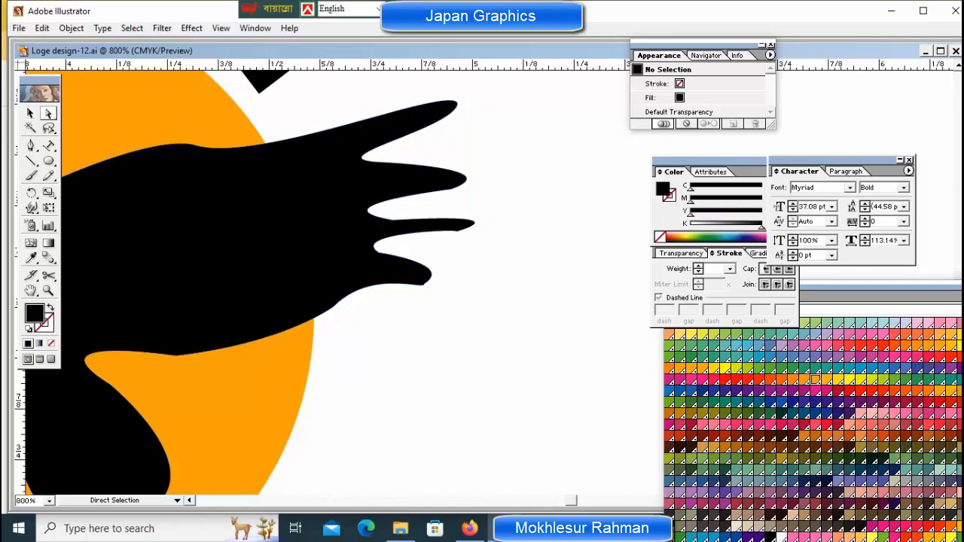
{"action": "left_click_drag", "start_coordinate": [536, 195], "coordinate": [447, 243]}
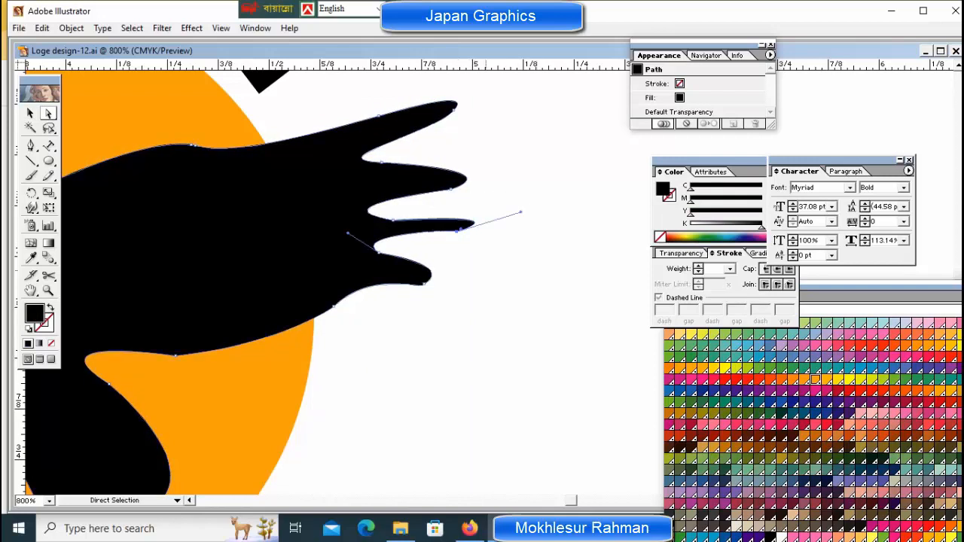
{"action": "key", "text": "Down"}
{"action": "key", "text": "Down"}
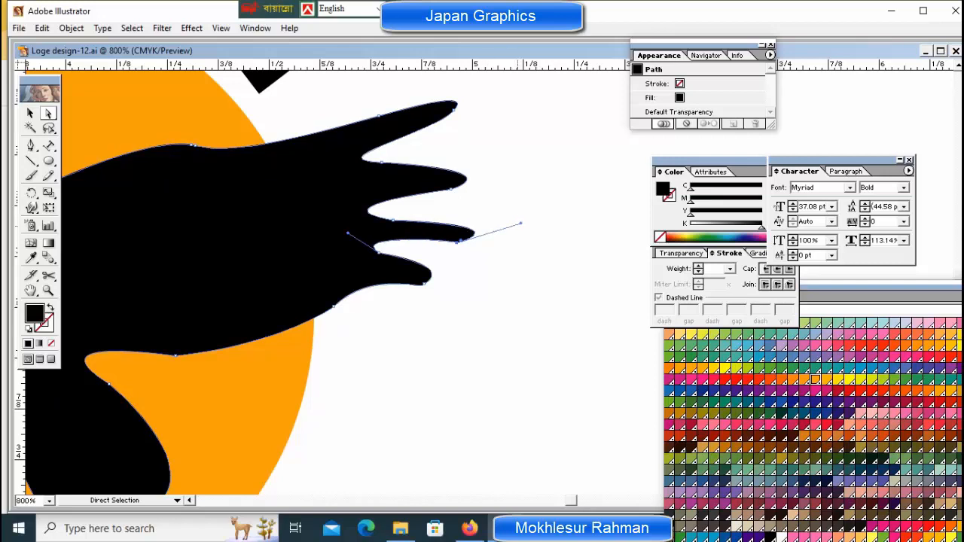
{"action": "left_click_drag", "start_coordinate": [521, 223], "coordinate": [504, 202]}
{"action": "left_click_drag", "start_coordinate": [456, 243], "coordinate": [467, 242]}
{"action": "left_click", "coordinate": [498, 260]}
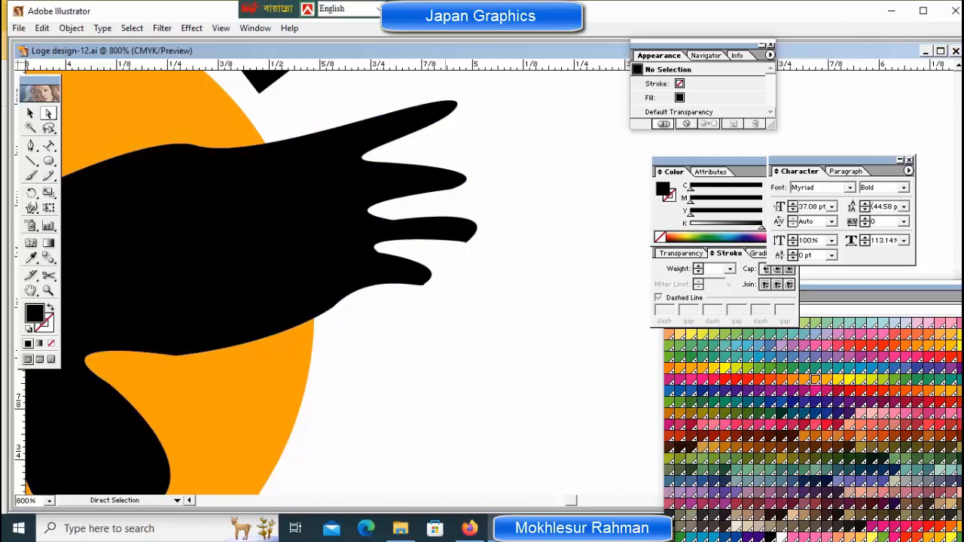
{"action": "left_click", "coordinate": [467, 242]}
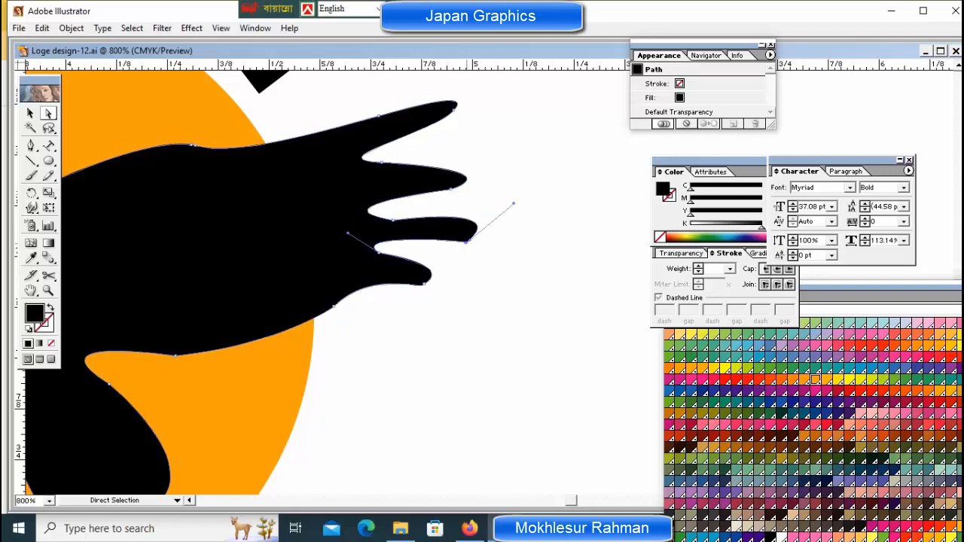
{"action": "left_click", "coordinate": [393, 223]}
{"action": "key", "text": "Up"}
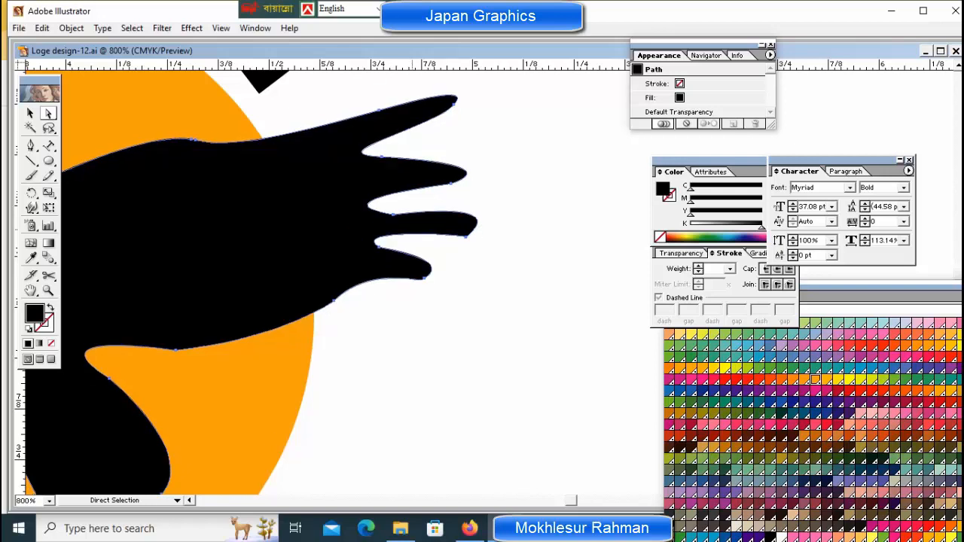
{"action": "key", "text": "Down"}
{"action": "left_click", "coordinate": [467, 202]}
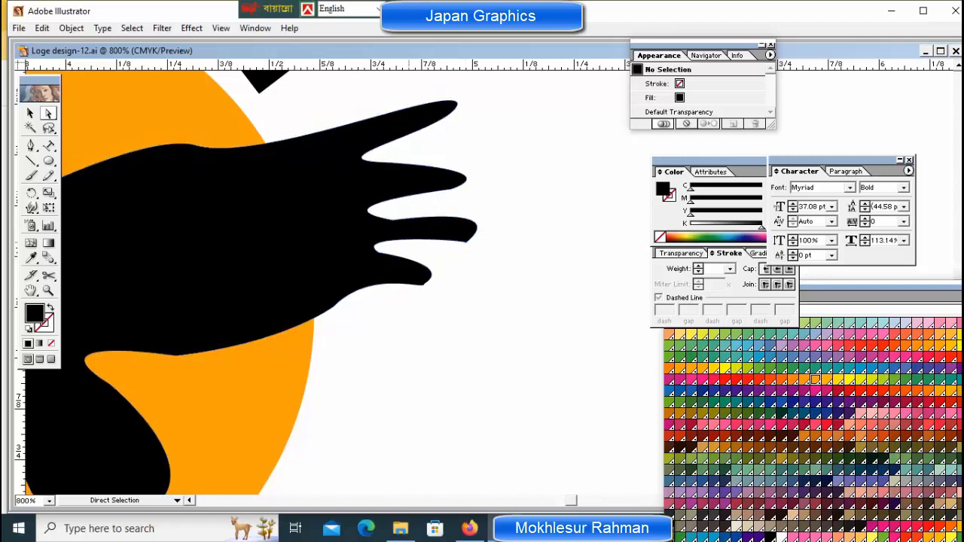
{"action": "left_click", "coordinate": [398, 227]}
{"action": "left_click", "coordinate": [500, 207]}
{"action": "left_click", "coordinate": [48, 113]}
{"action": "left_click", "coordinate": [449, 240]}
{"action": "left_click", "coordinate": [494, 240]}
- Extend the tip of the right wing's third feather slightly outward by adjusting its curve handle
{"action": "left_click_drag", "start_coordinate": [565, 193], "coordinate": [468, 256]}
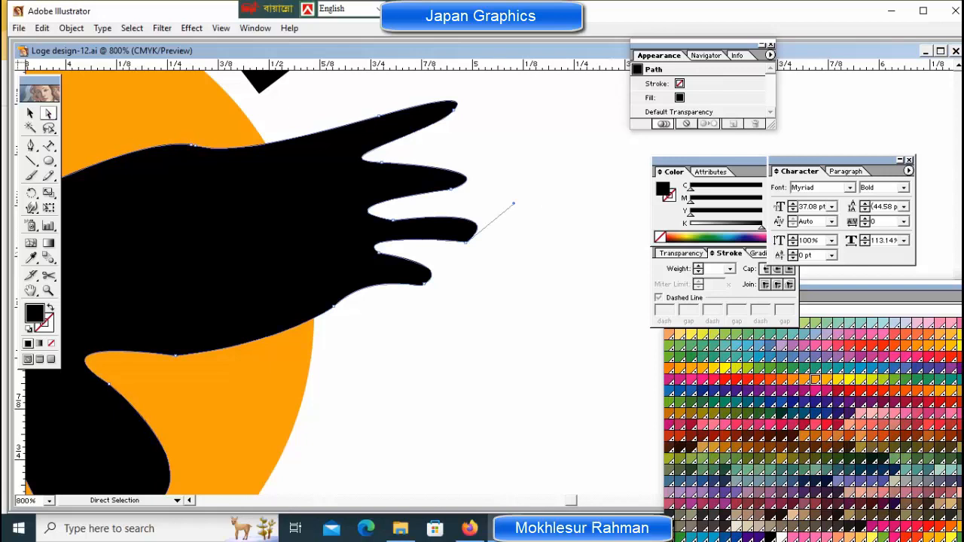
{"action": "left_click", "coordinate": [466, 241]}
{"action": "left_click_drag", "start_coordinate": [513, 203], "coordinate": [524, 204]}
{"action": "left_click", "coordinate": [533, 218]}
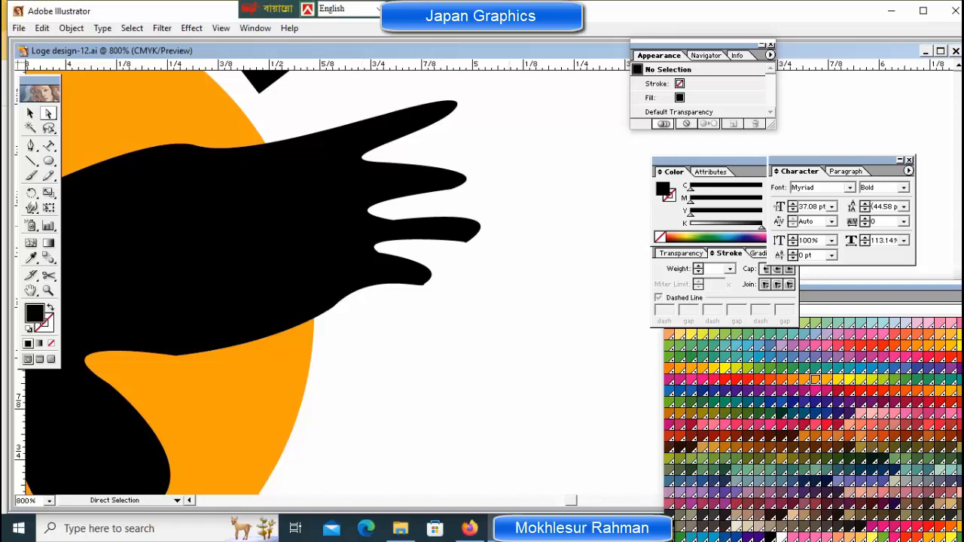
{"action": "left_click", "coordinate": [467, 242]}
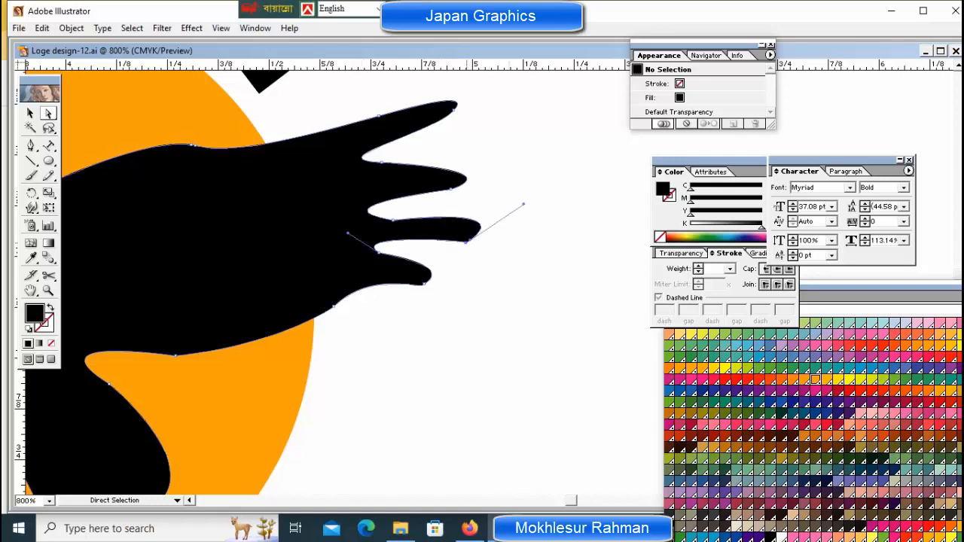
{"action": "left_click", "coordinate": [504, 276]}
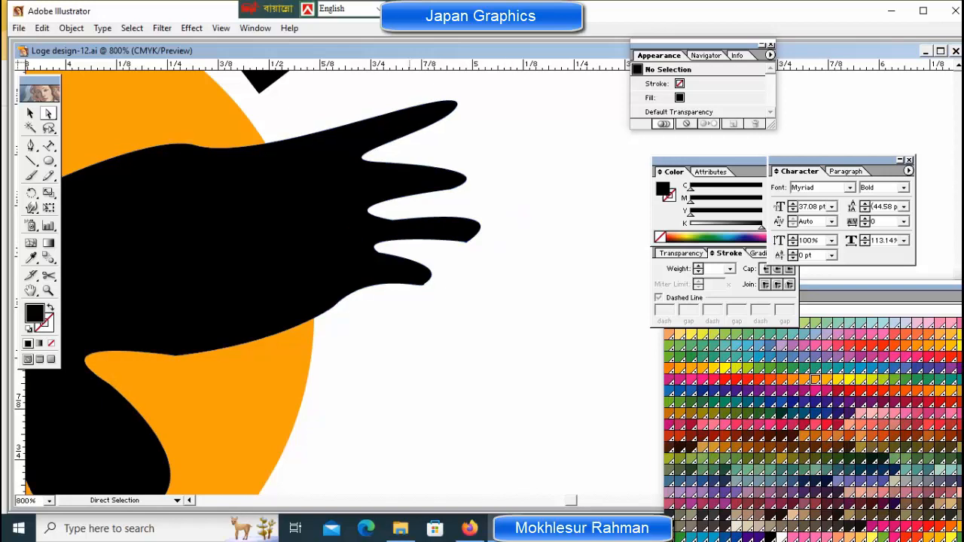
{"action": "left_click", "coordinate": [423, 284]}
{"action": "left_click", "coordinate": [466, 310]}
{"action": "left_click", "coordinate": [467, 241]}
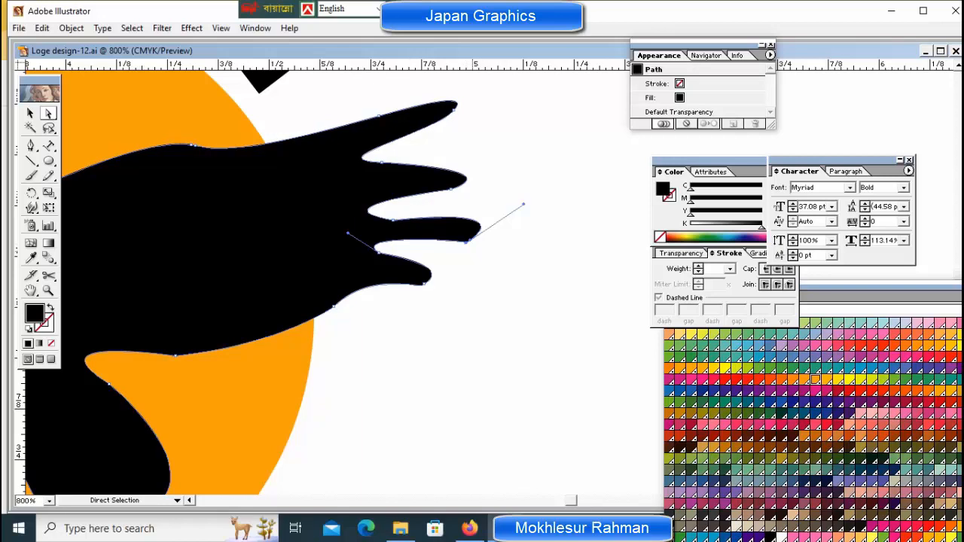
{"action": "left_click", "coordinate": [466, 307]}
{"action": "left_click", "coordinate": [334, 306]}
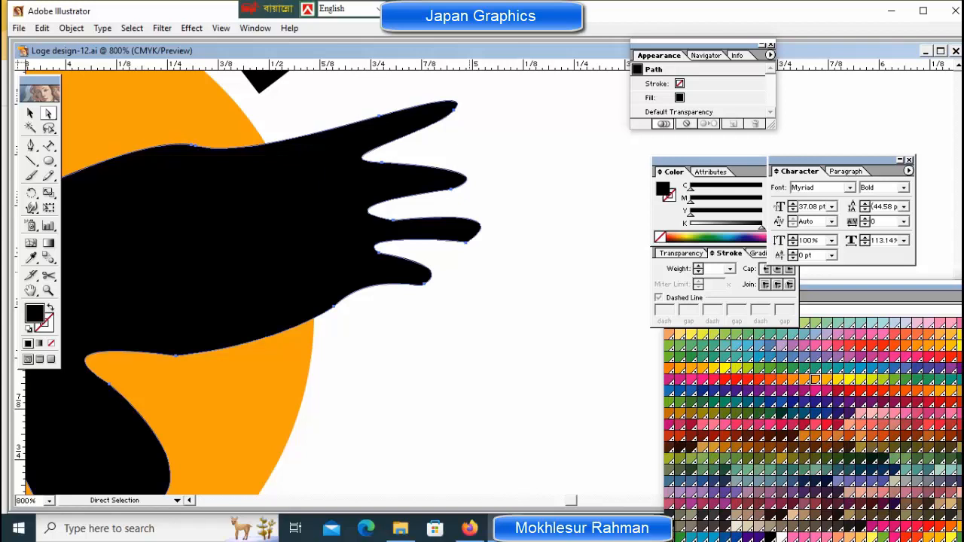
{"action": "key", "text": "ctrl+minus"}
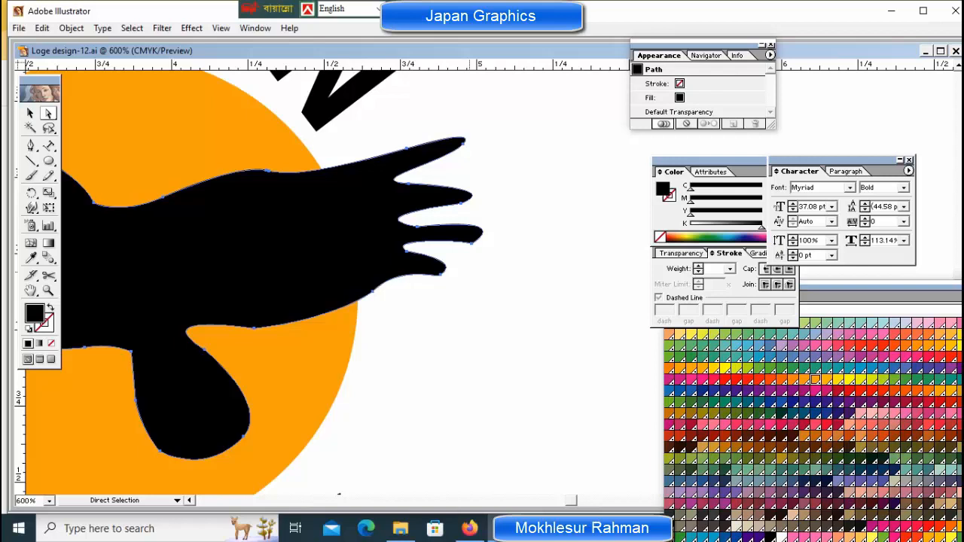
- Try to adjust the curve handle at the notch between the right wing's two lowest feathers
{"action": "left_click", "coordinate": [472, 260]}
{"action": "left_click", "coordinate": [472, 242]}
{"action": "left_click_drag", "start_coordinate": [383, 235], "coordinate": [354, 216]}
{"action": "left_click", "coordinate": [473, 242]}
{"action": "left_click", "coordinate": [474, 257]}
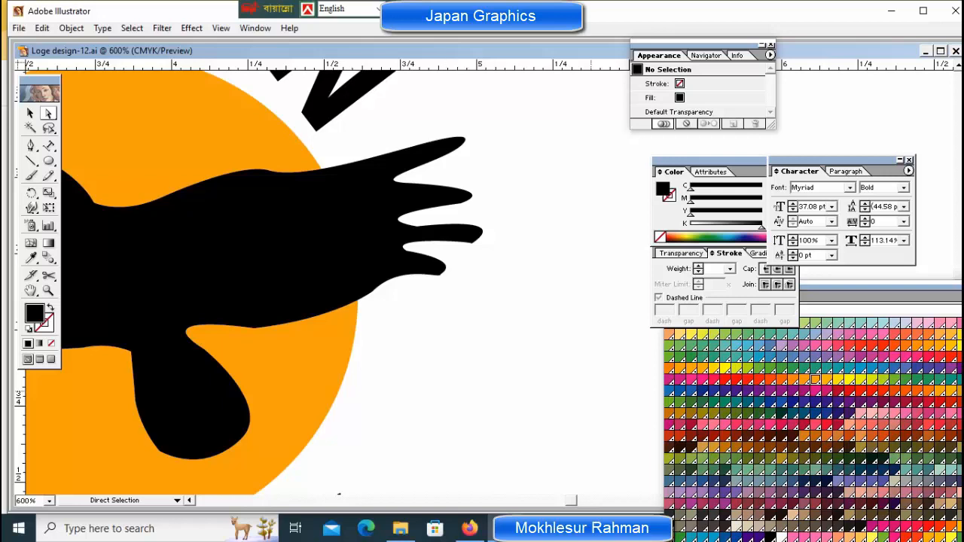
- Examine the right wing's feather shapes up close and compare the whole logo with the reference image
{"action": "key", "text": "ctrl+minus"}
{"action": "key", "text": "ctrl+minus"}
{"action": "key", "text": "ctrl+minus"}
{"action": "key", "text": "ctrl+minus"}
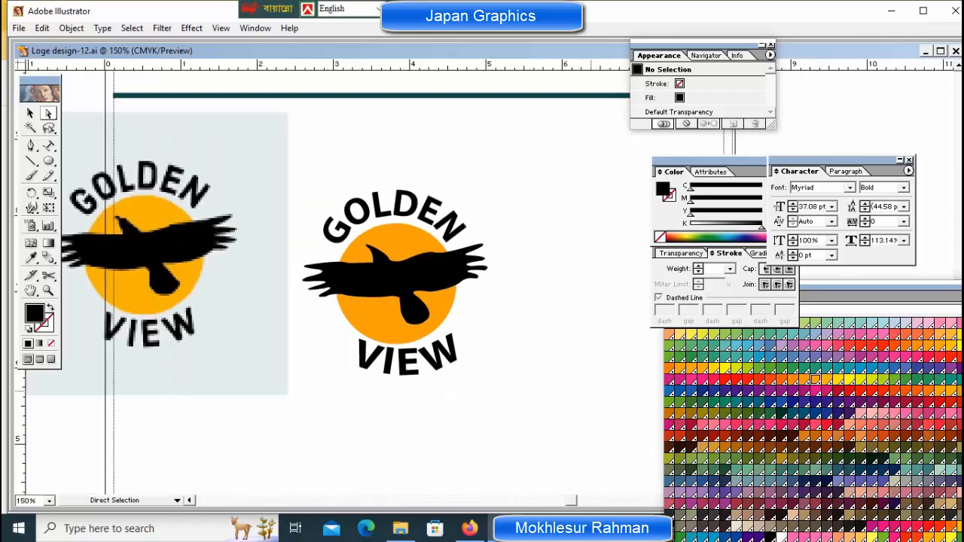
{"action": "left_click_drag", "start_coordinate": [451, 243], "coordinate": [507, 325]}
{"action": "left_click", "coordinate": [519, 211]}
{"action": "left_click", "coordinate": [518, 211]}
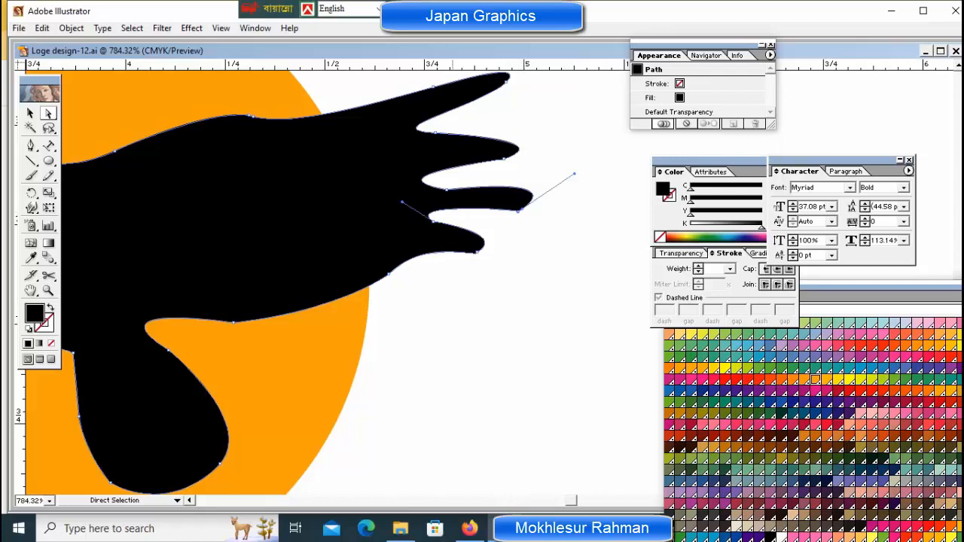
{"action": "left_click", "coordinate": [553, 276]}
{"action": "key", "text": "ctrl+minus"}
{"action": "key", "text": "ctrl+minus"}
{"action": "key", "text": "ctrl+minus"}
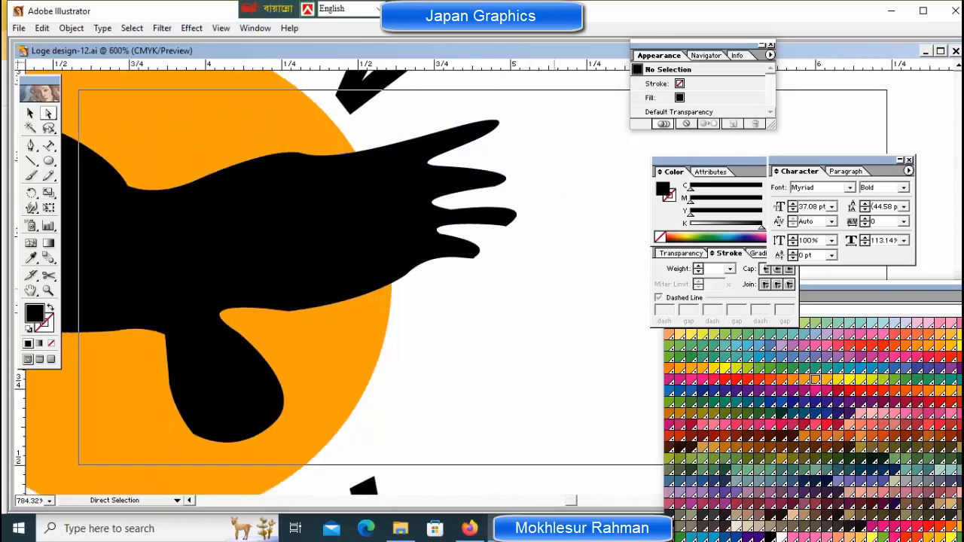
{"action": "key", "text": "ctrl+minus"}
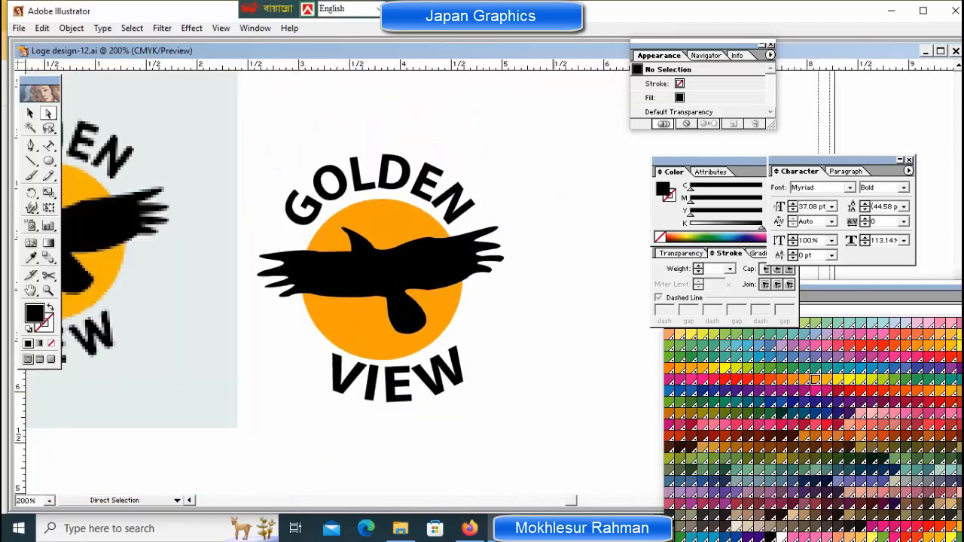
{"action": "key", "text": "ctrl+minus"}
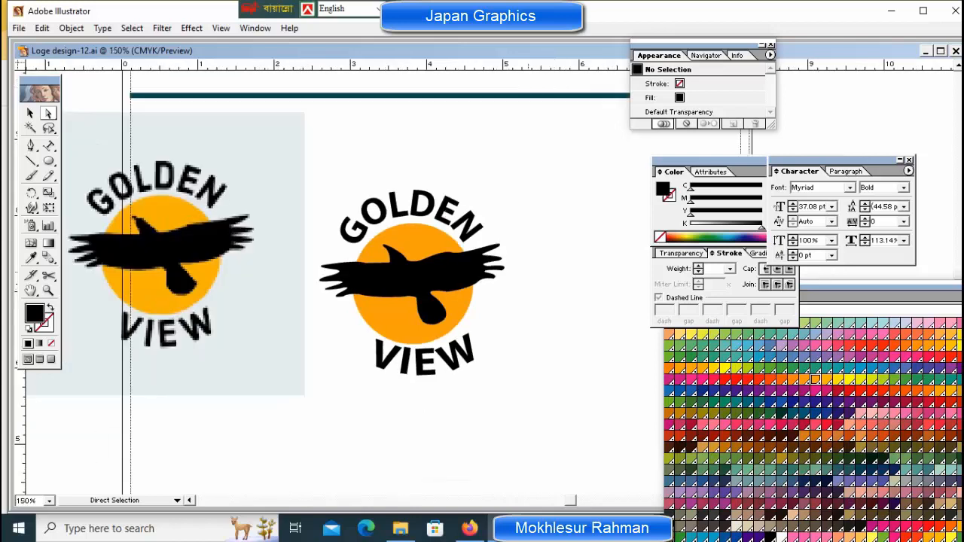
- Examine the right wing's lower feathers, their anchor points and curve handles up close
{"action": "left_click", "coordinate": [495, 285], "text": "ctrl"}
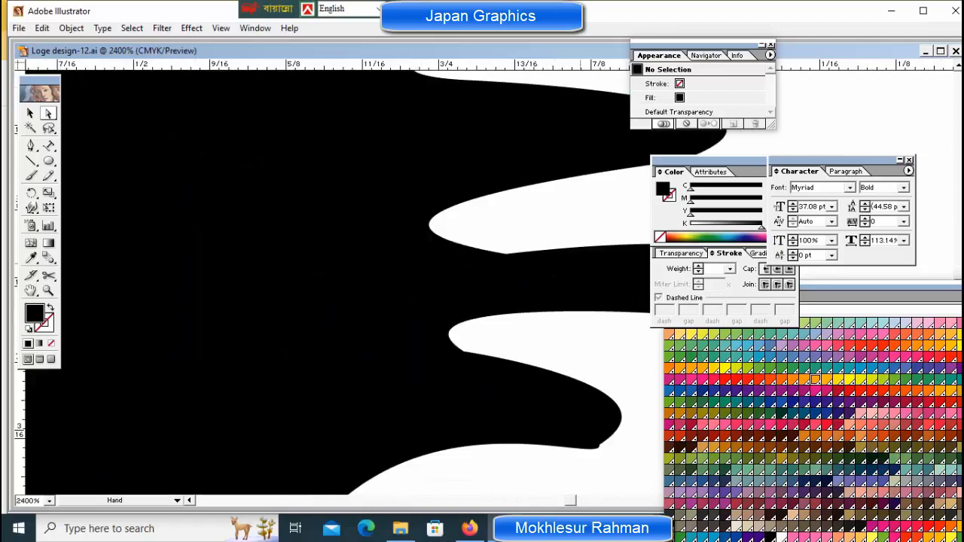
{"action": "left_click_drag", "start_coordinate": [576, 284], "coordinate": [339, 286]}
{"action": "key", "text": "ctrl+a"}
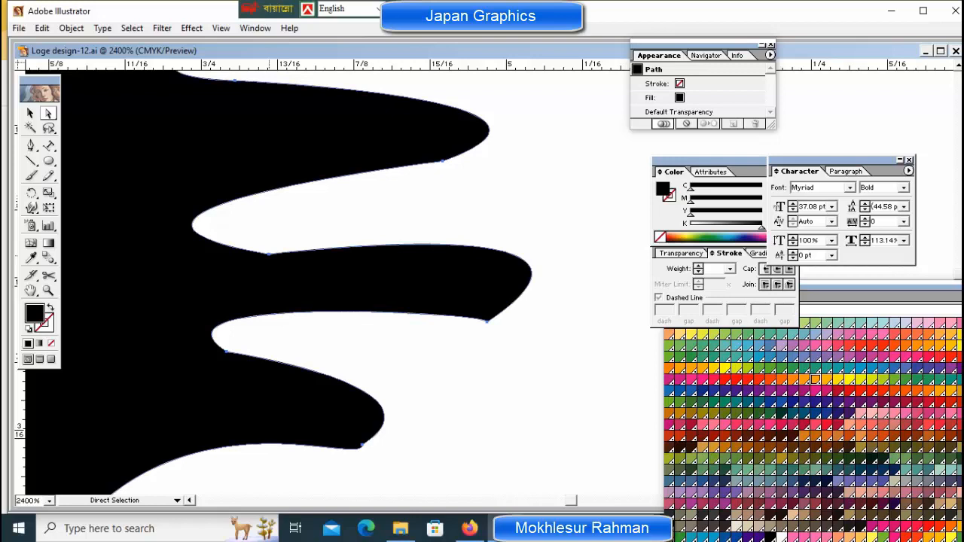
{"action": "key", "text": "ctrl+shift+a"}
{"action": "key", "text": "ctrl+a"}
{"action": "key", "text": "Up"}
{"action": "key", "text": "Down"}
{"action": "key", "text": "ctrl+minus"}
{"action": "key", "text": "ctrl+minus"}
{"action": "key", "text": "ctrl+shift+a"}
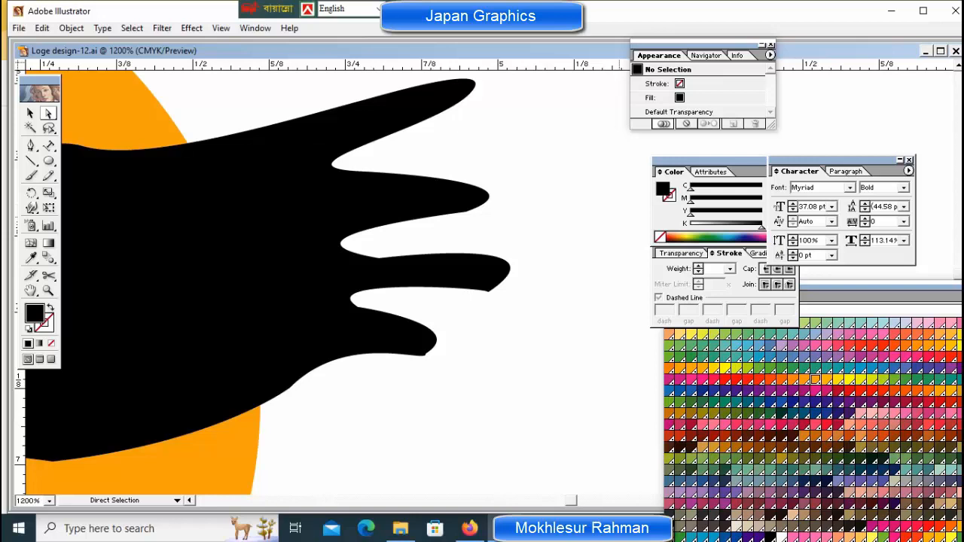
{"action": "left_click_drag", "start_coordinate": [610, 223], "coordinate": [480, 327]}
{"action": "left_click", "coordinate": [498, 284]}
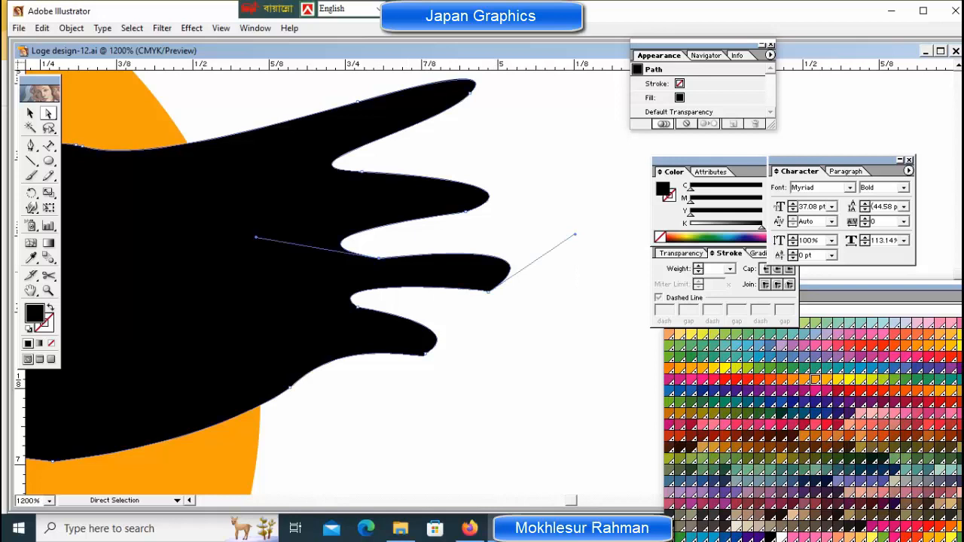
{"action": "left_click", "coordinate": [258, 238]}
{"action": "left_click_drag", "start_coordinate": [601, 218], "coordinate": [506, 307]}
{"action": "left_click_drag", "start_coordinate": [565, 217], "coordinate": [469, 301]}
{"action": "left_click", "coordinate": [386, 272]}
{"action": "scroll", "coordinate": [268, 267], "scroll_direction": "down", "scroll_amount": 1}
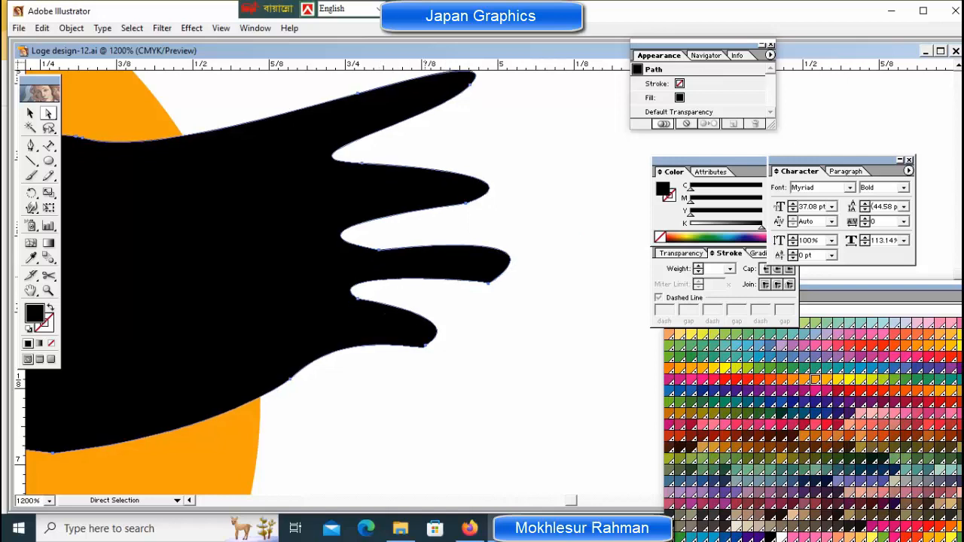
{"action": "left_click", "coordinate": [561, 276]}
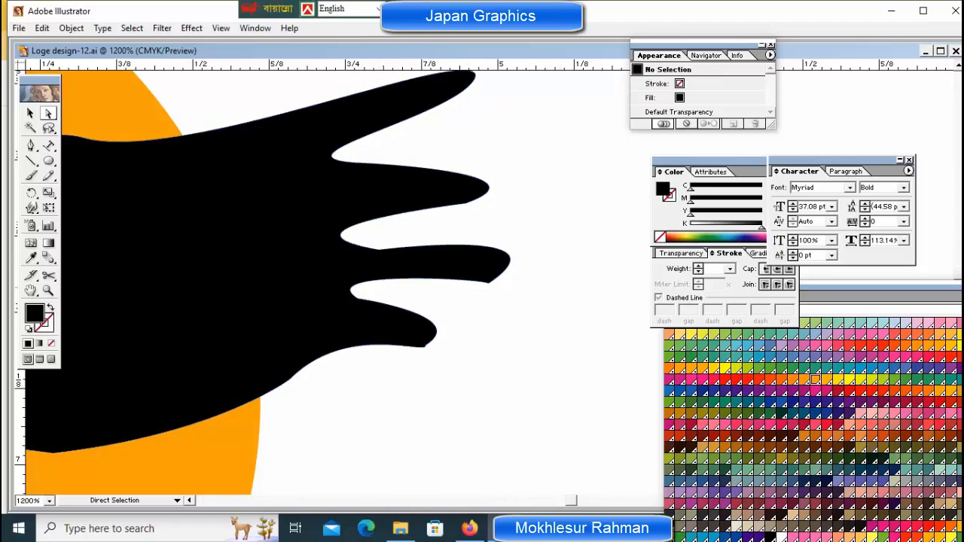
- Reshape the tip of the right wing's third feather by raising its curve handle slightly and pulling it in
{"action": "left_click", "coordinate": [492, 282]}
{"action": "left_click", "coordinate": [490, 292]}
{"action": "left_click", "coordinate": [489, 283]}
{"action": "left_click", "coordinate": [493, 292]}
{"action": "left_click", "coordinate": [490, 282]}
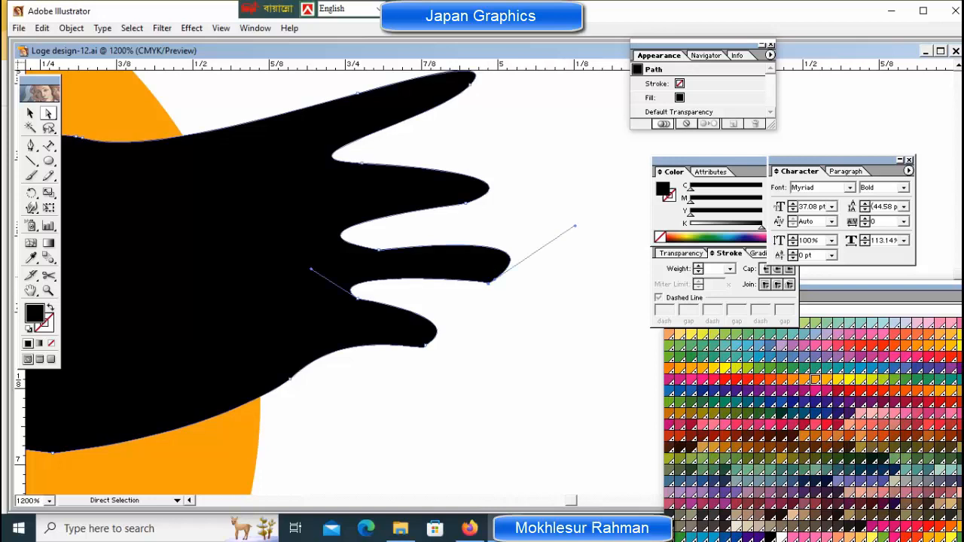
{"action": "left_click_drag", "start_coordinate": [576, 225], "coordinate": [570, 219]}
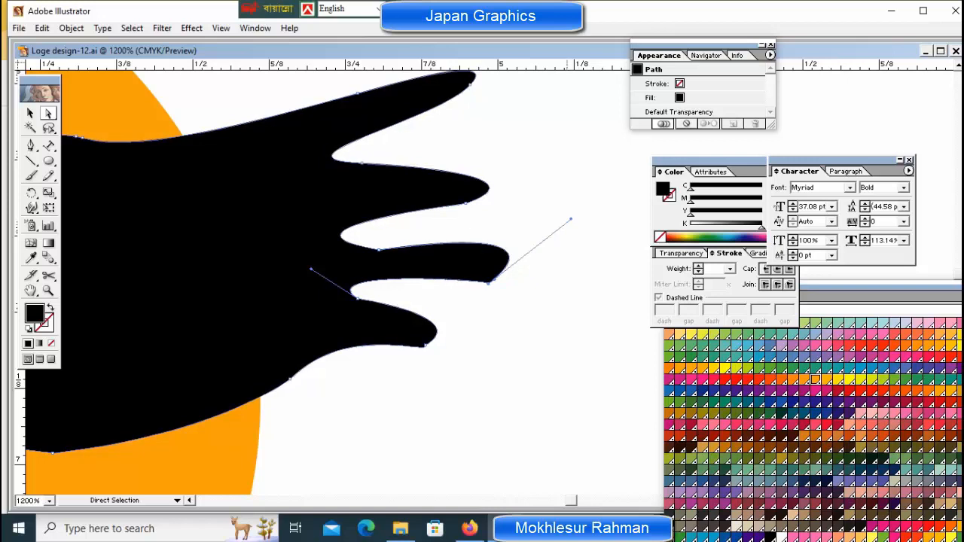
{"action": "left_click", "coordinate": [378, 251]}
{"action": "left_click", "coordinate": [568, 281]}
{"action": "left_click", "coordinate": [492, 280]}
{"action": "left_click", "coordinate": [379, 252]}
{"action": "left_click", "coordinate": [555, 289]}
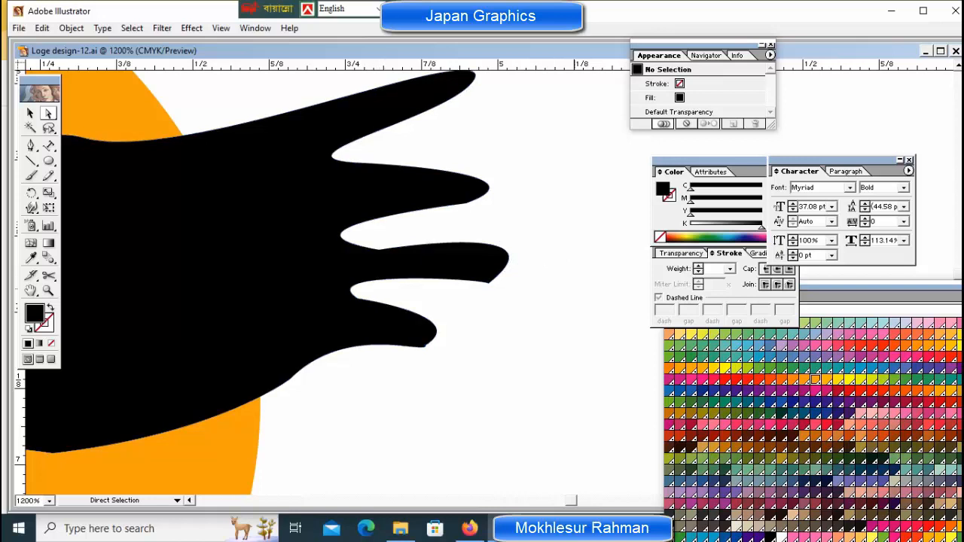
- Lock the reference image beside the logo
{"action": "key", "text": "ctrl+minus"}
{"action": "key", "text": "ctrl+minus"}
{"action": "key", "text": "ctrl+minus"}
{"action": "key", "text": "ctrl+minus"}
{"action": "key", "text": "ctrl+minus"}
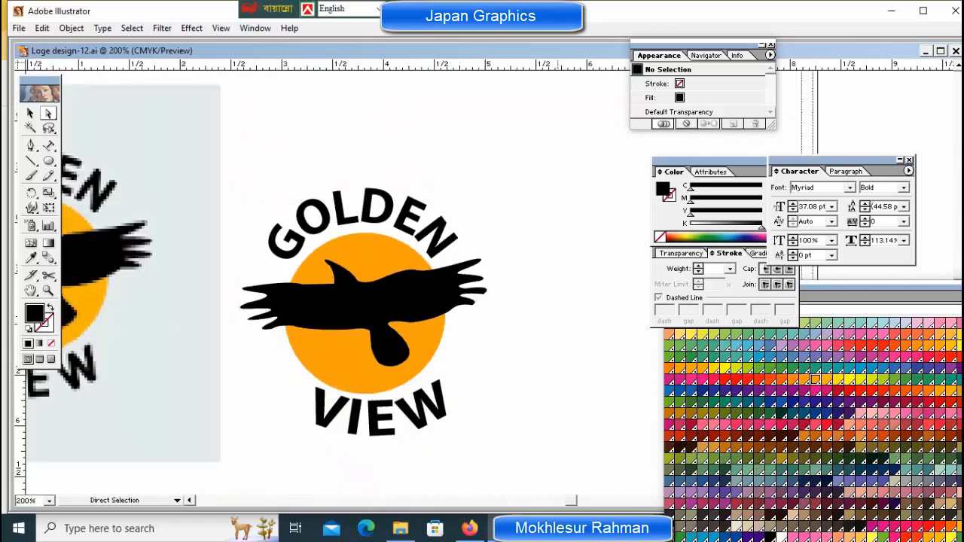
{"action": "key", "text": "ctrl+minus"}
{"action": "key", "text": "ctrl+minus"}
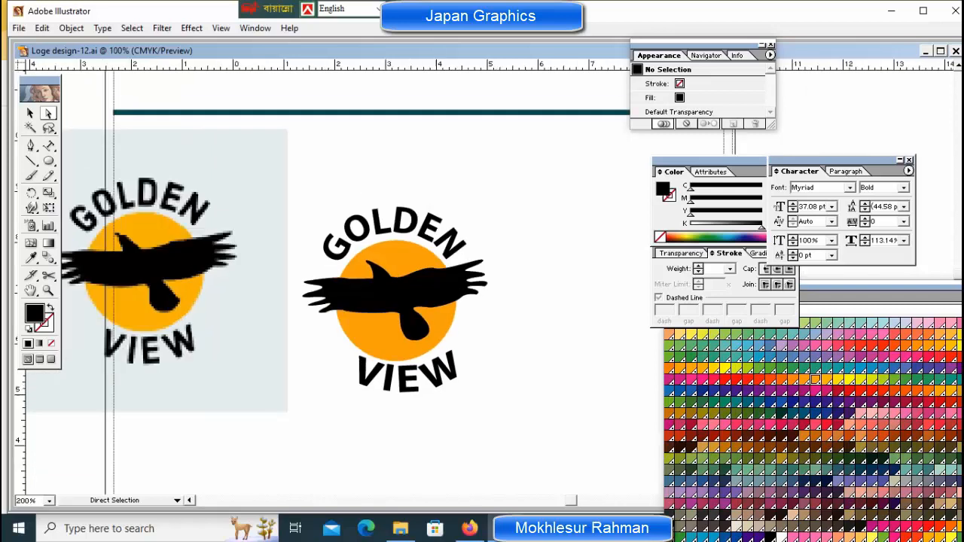
{"action": "key", "text": "v"}
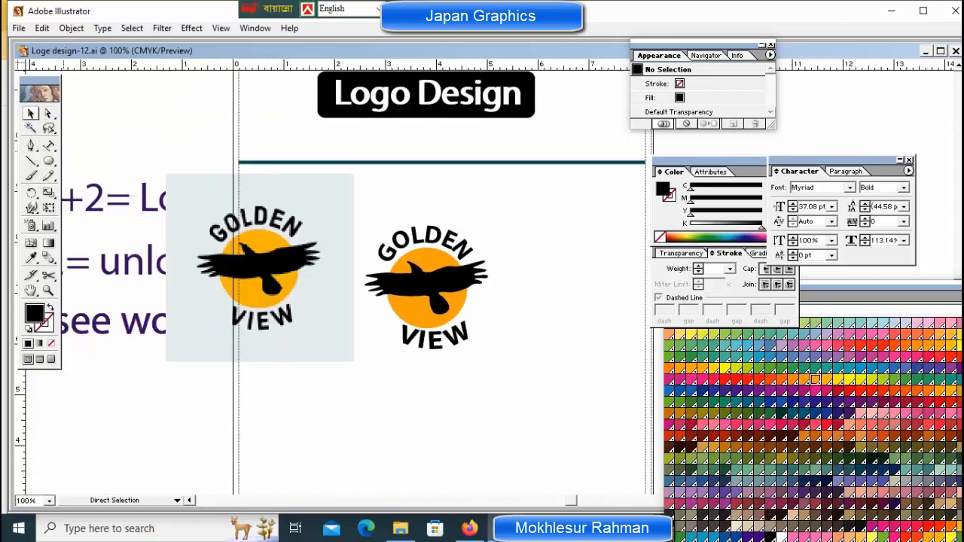
{"action": "left_click_drag", "start_coordinate": [614, 200], "coordinate": [392, 375]}
{"action": "left_click", "coordinate": [478, 399]}
{"action": "left_click", "coordinate": [192, 301]}
{"action": "key", "text": "ctrl+2"}
{"action": "left_click", "coordinate": [49, 160]}
{"action": "left_click_drag", "start_coordinate": [49, 161], "coordinate": [72, 163]}
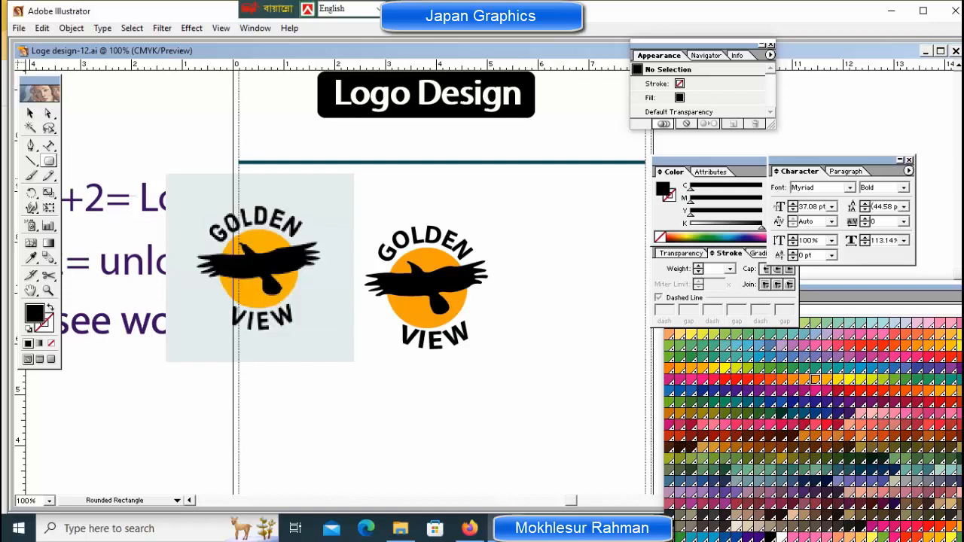
{"action": "left_click_drag", "start_coordinate": [167, 174], "coordinate": [354, 363]}
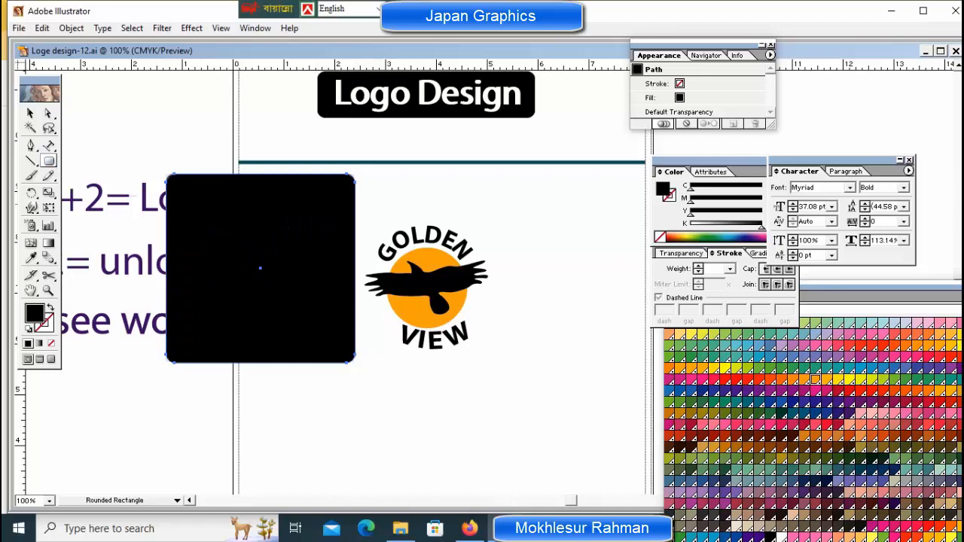
{"action": "key", "text": "Delete"}
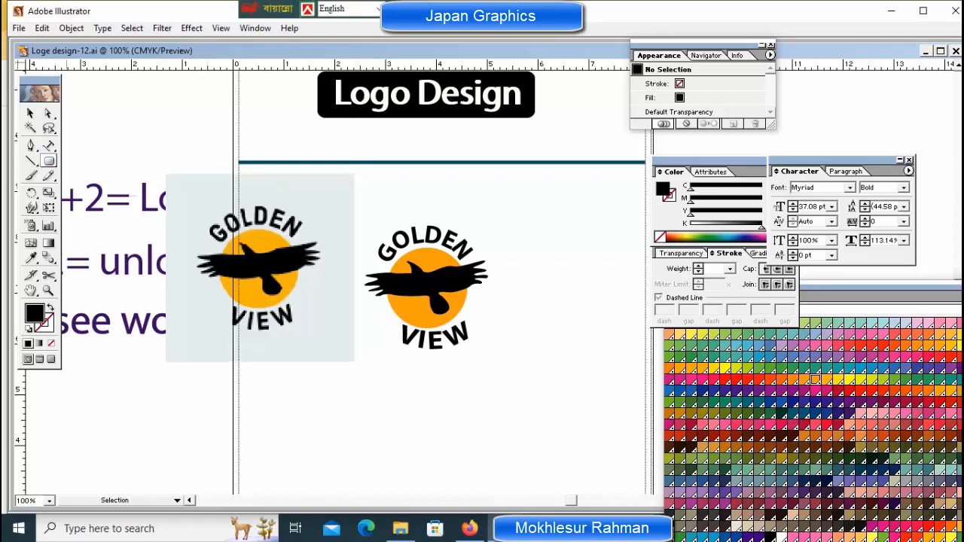
- Draw a square-cornered rectangle the size of the reference image's background and place it over the logo artwork
{"action": "key", "text": "m"}
{"action": "left_click_drag", "start_coordinate": [166, 173], "coordinate": [526, 375]}
{"action": "mouse_move", "coordinate": [411, 280]}
{"action": "left_mouse_down"}
{"action": "mouse_move", "coordinate": [400, 280]}
{"action": "mouse_move", "coordinate": [409, 278]}
{"action": "left_mouse_up"}
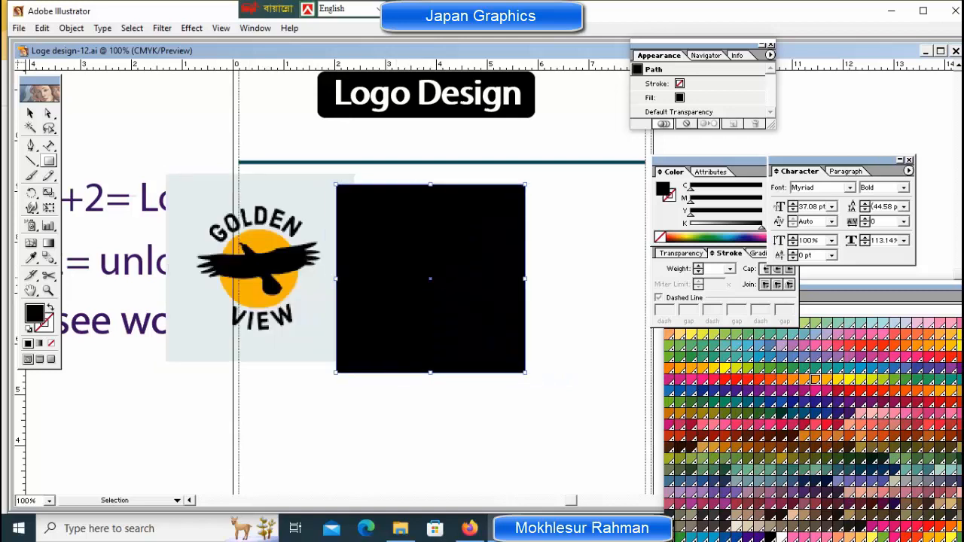
- Try the swatches DIC 20p, DIC 18p*, DIC 99p and DIC 16p* as the rectangle's fill
{"action": "left_click", "coordinate": [884, 323]}
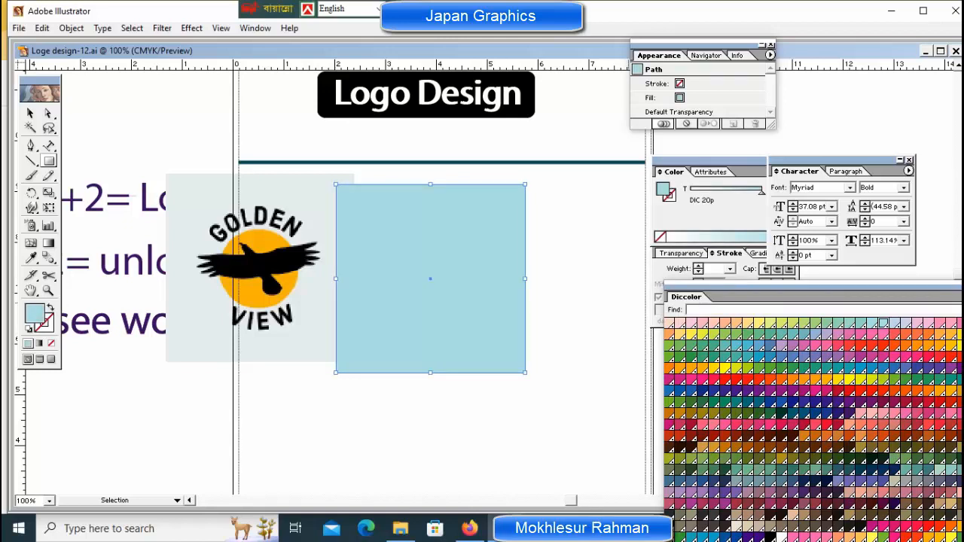
{"action": "left_click", "coordinate": [860, 323]}
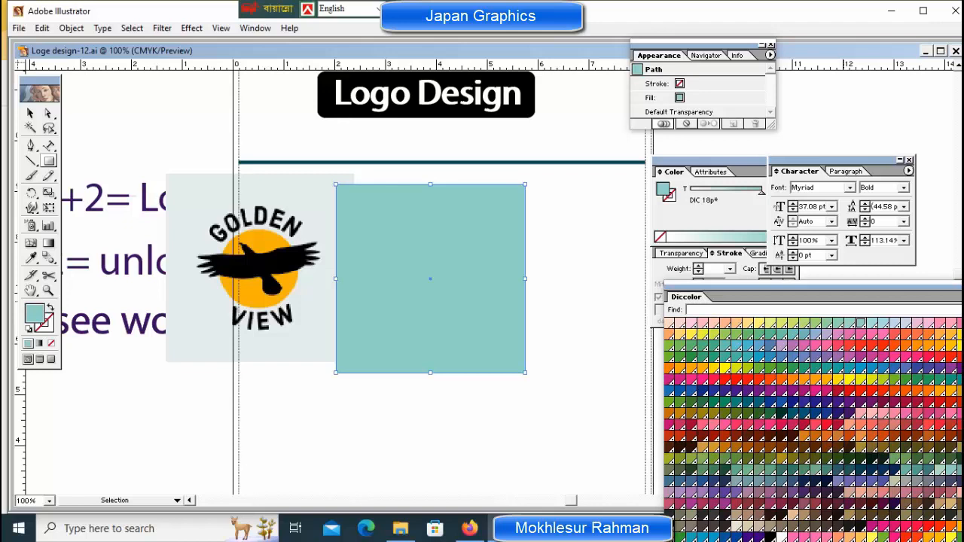
{"action": "left_click", "coordinate": [759, 346]}
{"action": "left_click", "coordinate": [759, 357]}
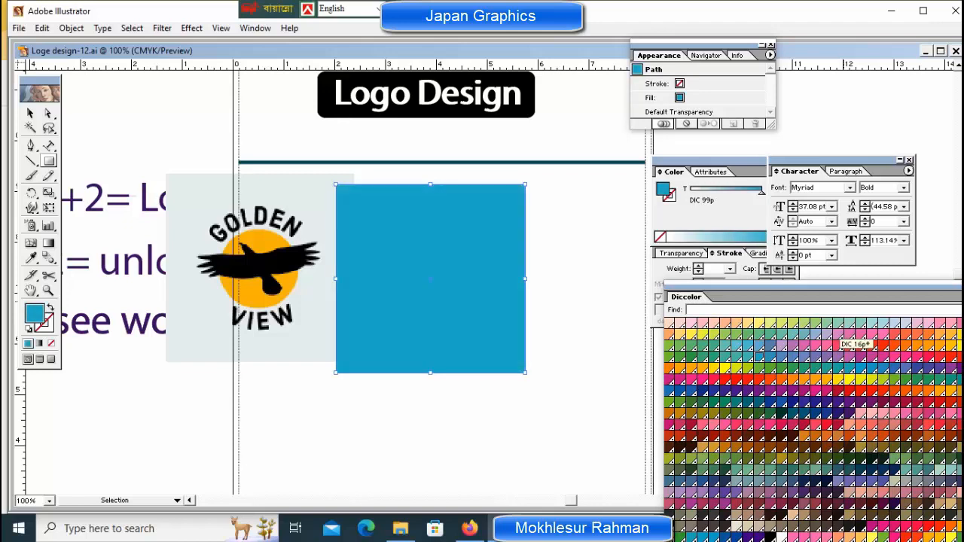
{"action": "left_click", "coordinate": [837, 323]}
{"action": "key", "text": "m"}
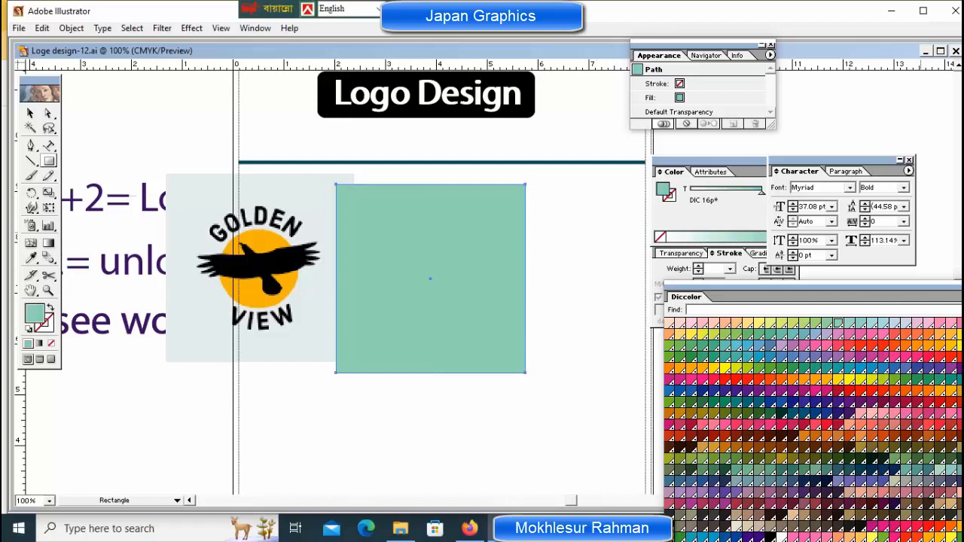
- Set the rectangle's fill to a process grey of C 10, M 0, Y 0, K 20
{"action": "left_click_drag", "start_coordinate": [712, 161], "coordinate": [676, 160]}
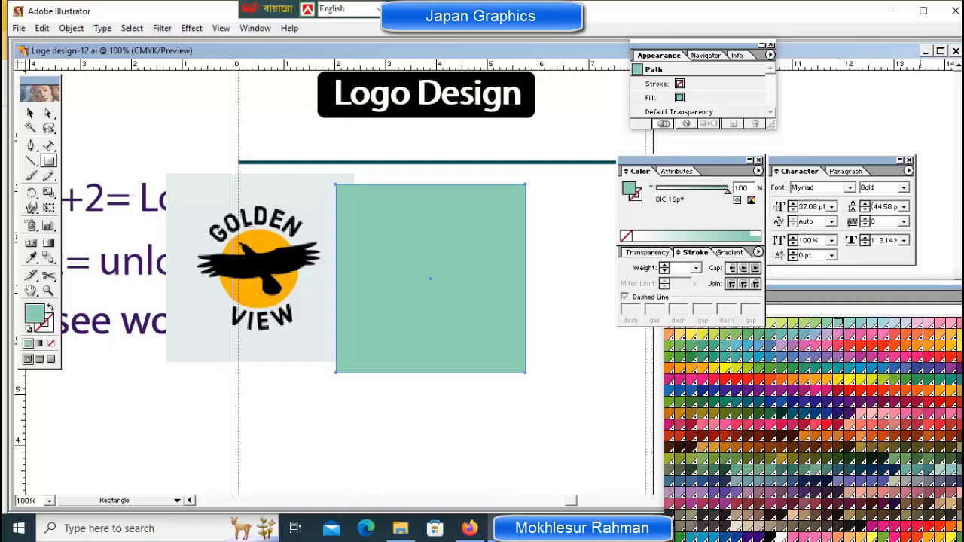
{"action": "left_click", "coordinate": [751, 201]}
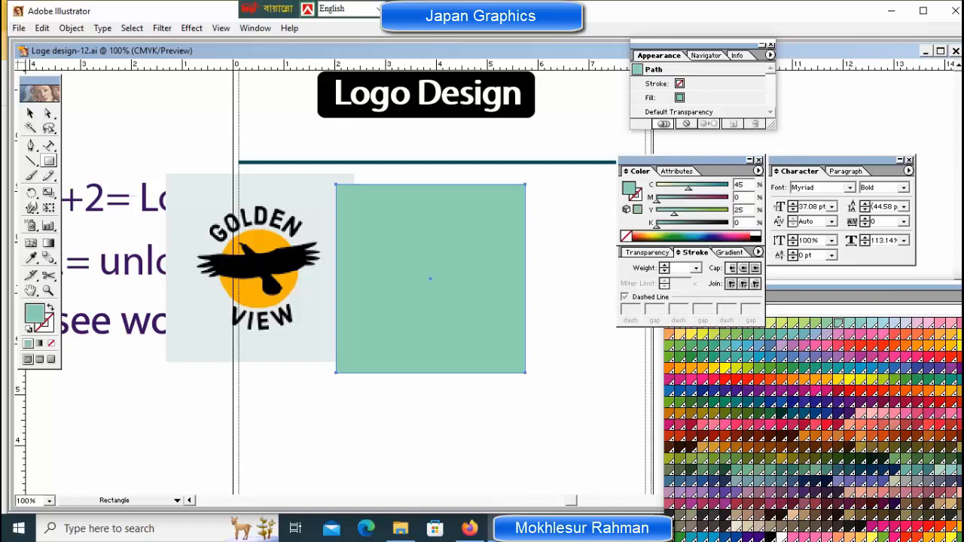
{"action": "double_click", "coordinate": [740, 185]}
{"action": "type", "text": "0"}
{"action": "key", "text": "Tab"}
{"action": "key", "text": "Tab"}
{"action": "type", "text": "0"}
{"action": "key", "text": "Tab"}
{"action": "type", "text": "20"}
{"action": "key", "text": "Return"}
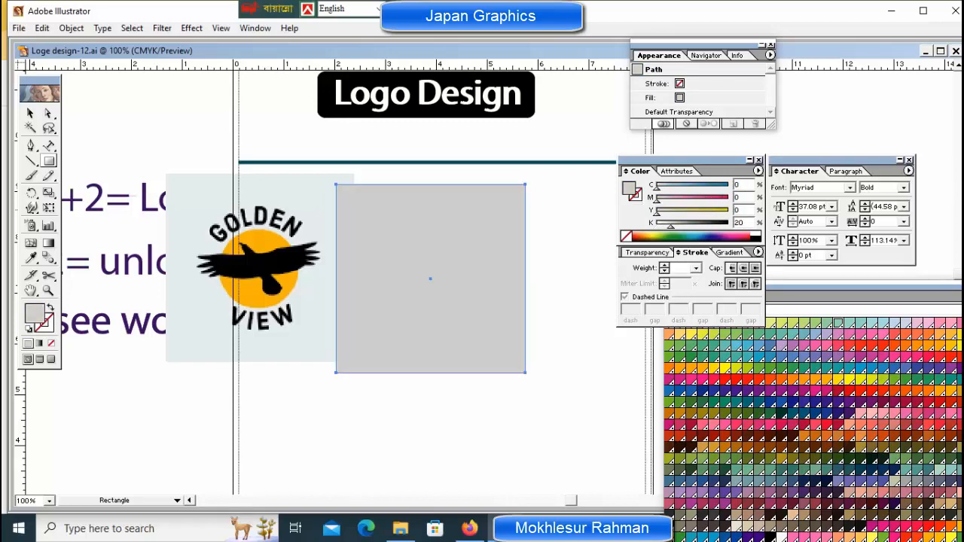
{"action": "double_click", "coordinate": [739, 184]}
{"action": "type", "text": "10"}
{"action": "key", "text": "Return"}
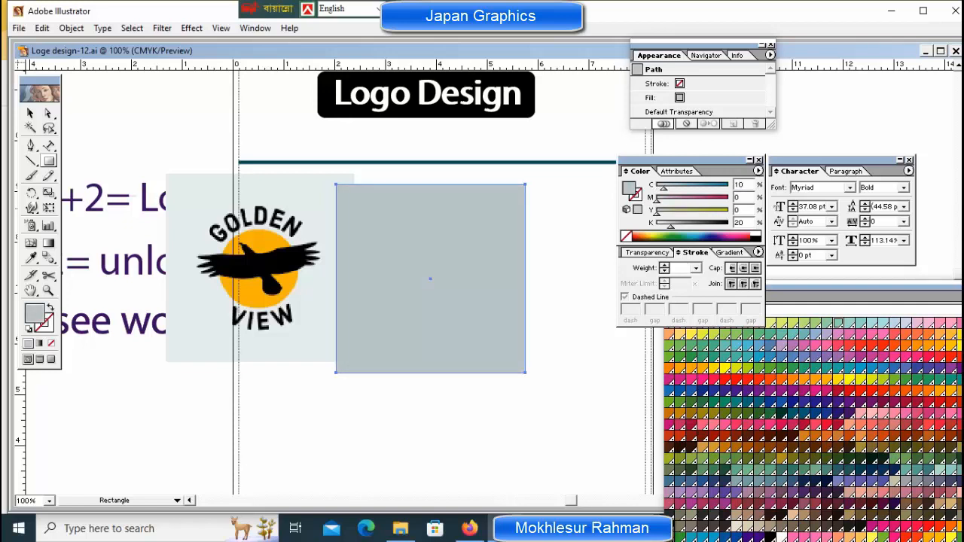
- Shift the grey rectangle slightly to the left and move the reference image clear of it
{"action": "mouse_move", "coordinate": [411, 301]}
{"action": "left_mouse_down"}
{"action": "mouse_move", "coordinate": [502, 313]}
{"action": "mouse_move", "coordinate": [422, 305]}
{"action": "left_mouse_up"}
{"action": "left_click_drag", "start_coordinate": [271, 283], "coordinate": [410, 293]}
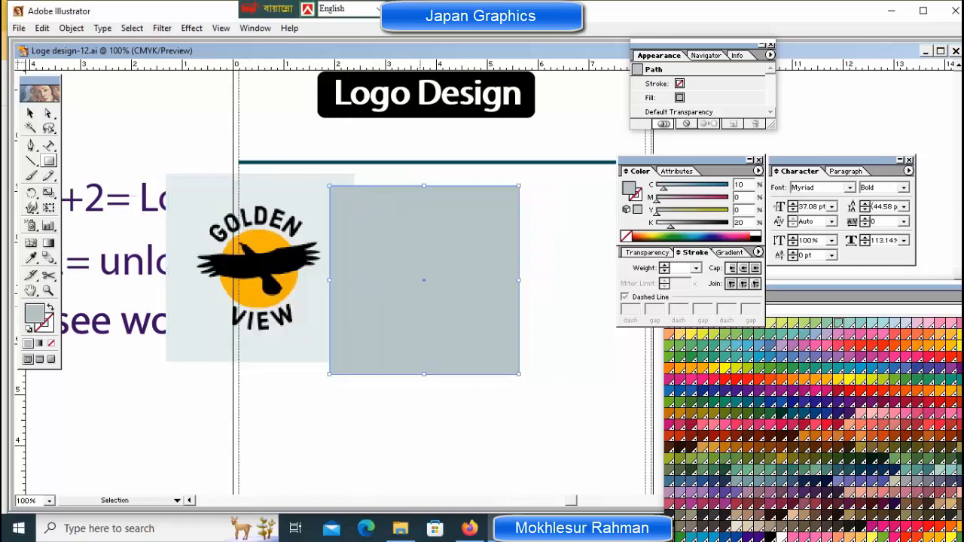
{"action": "key", "text": "ctrl+shift+a"}
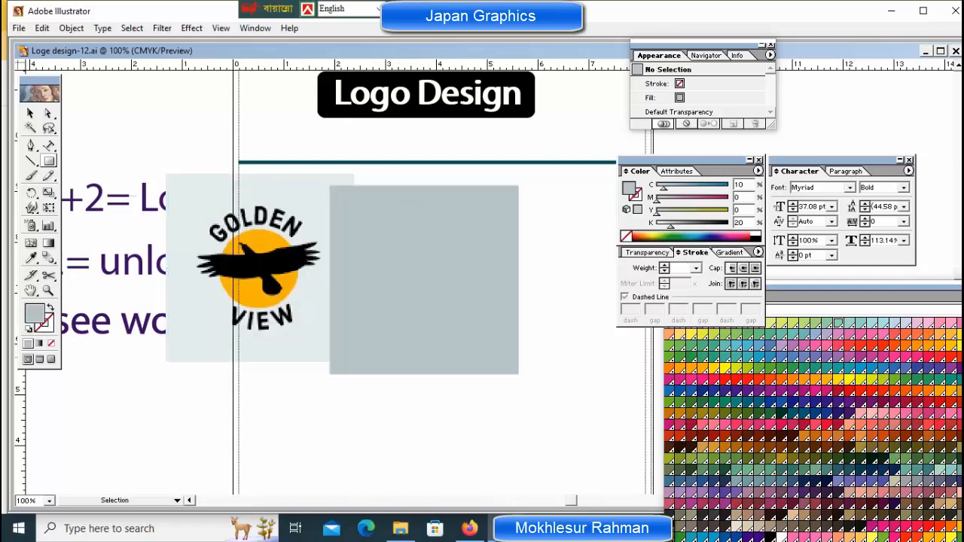
{"action": "left_click", "coordinate": [275, 292], "text": "ctrl"}
{"action": "left_click_drag", "start_coordinate": [275, 292], "coordinate": [171, 290]}
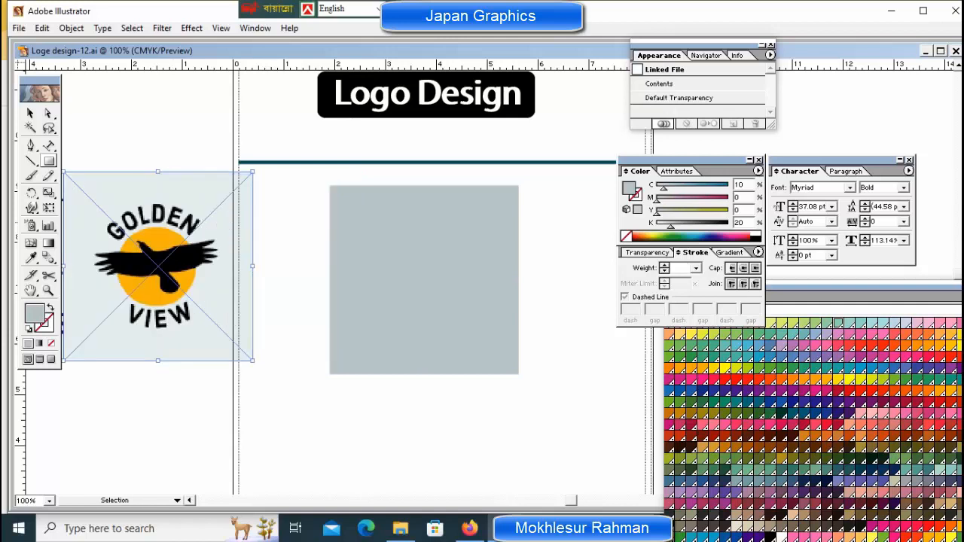
{"action": "key", "text": "ctrl+shift+a"}
- Unlock all objects and stack the lettering, eagle and orange circle in front of the grey rectangle
{"action": "key", "text": "m"}
{"action": "left_click_drag", "start_coordinate": [273, 208], "coordinate": [557, 336]}
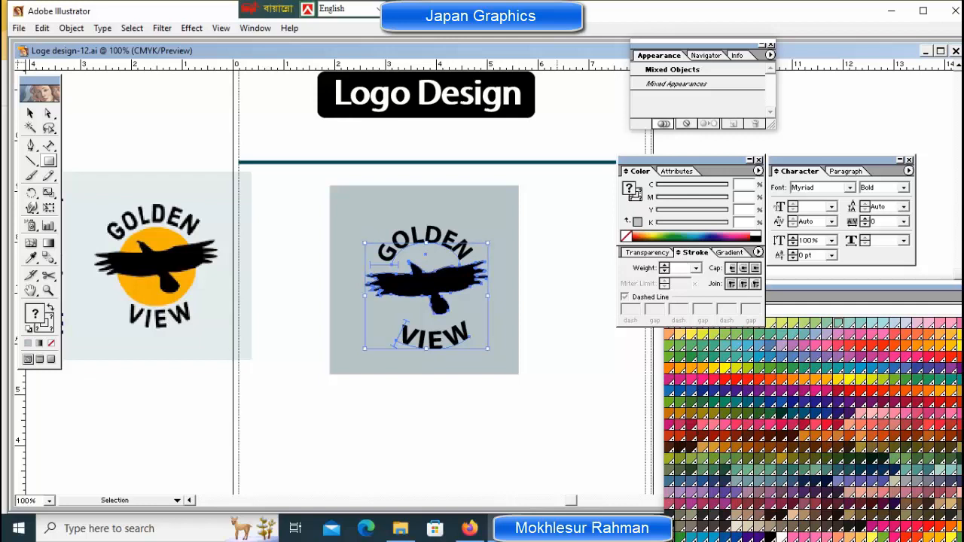
{"action": "key", "text": "ctrl+alt+2"}
{"action": "left_click", "coordinate": [588, 331]}
{"action": "left_click", "coordinate": [347, 331]}
{"action": "key", "text": "ctrl+2"}
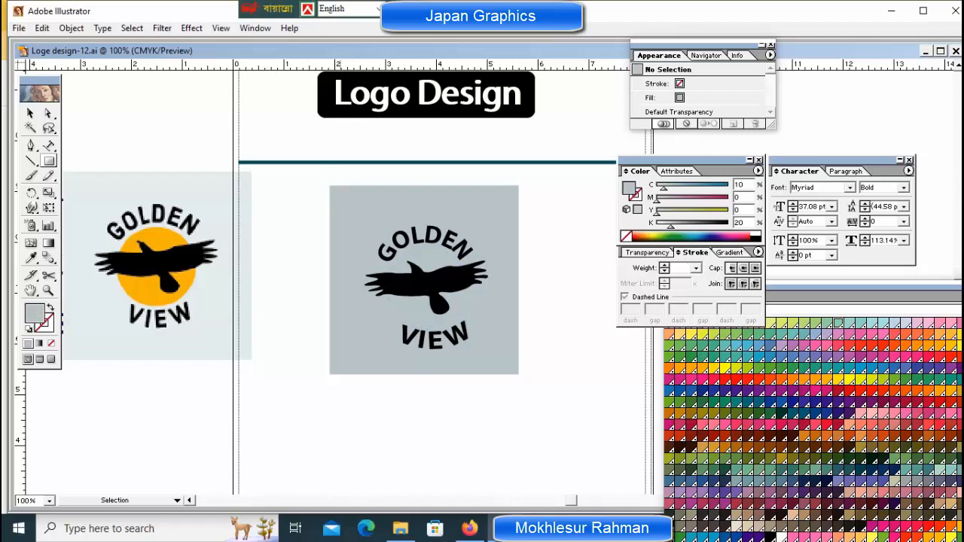
{"action": "left_click_drag", "start_coordinate": [291, 217], "coordinate": [589, 382]}
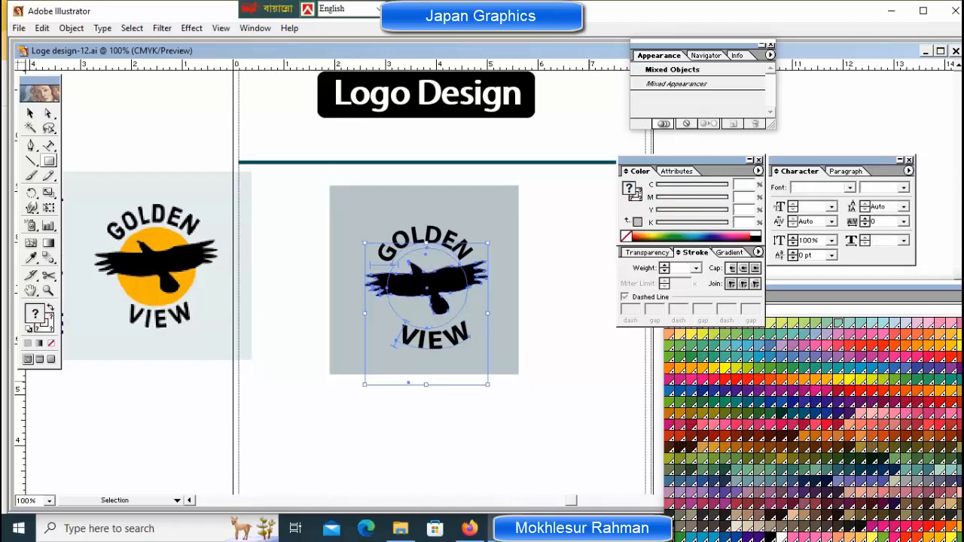
{"action": "key", "text": "ctrl+shift+a"}
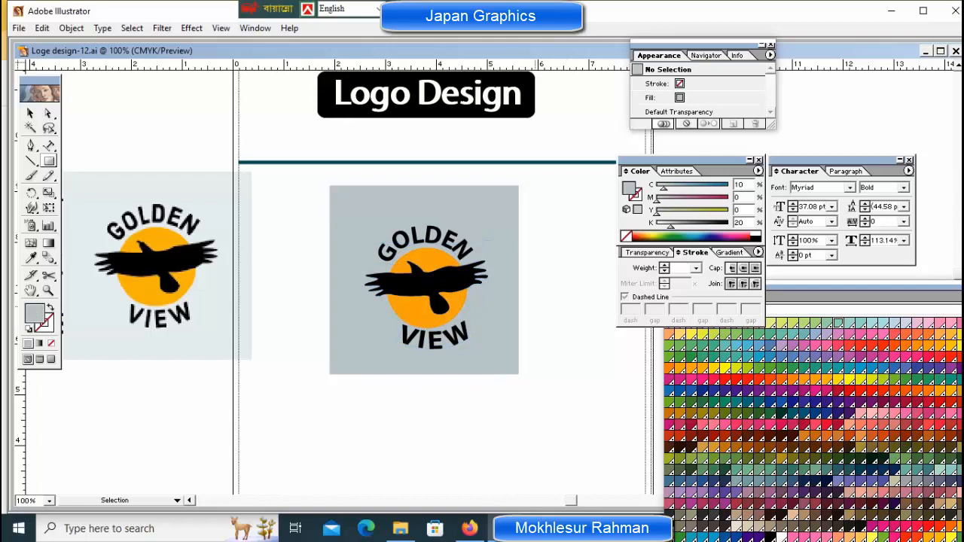
- Nudge the grey background rectangle right and up until it is centred behind the logo
{"action": "left_click", "coordinate": [488, 239], "text": "ctrl"}
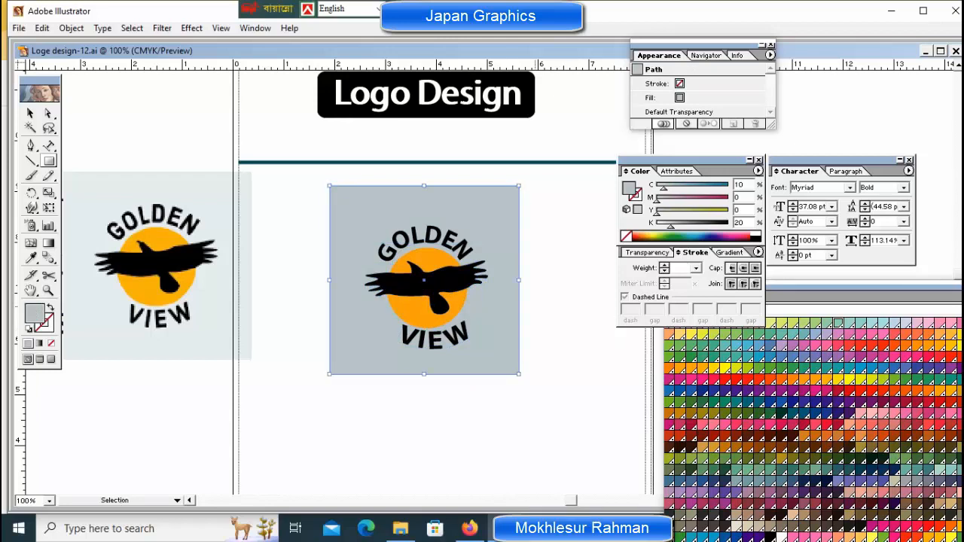
{"action": "key", "text": "Right"}
{"action": "key", "text": "Right"}
{"action": "key", "text": "Right"}
{"action": "key", "text": "Right"}
{"action": "key", "text": "Right"}
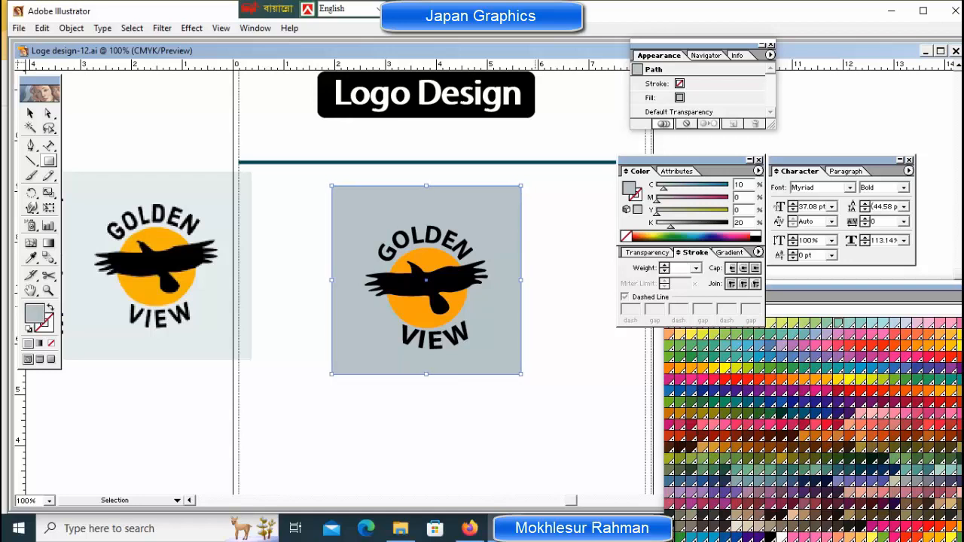
{"action": "key", "text": "Up"}
{"action": "key", "text": "Left"}
{"action": "key", "text": "Left"}
{"action": "key", "text": "Up"}
{"action": "key", "text": "Down"}
{"action": "key", "text": "Down"}
{"action": "key", "text": "Down"}
{"action": "key", "text": "Left"}
{"action": "key", "text": "Left"}
{"action": "key", "text": "Up"}
{"action": "key", "text": "Up"}
{"action": "key", "text": "Up"}
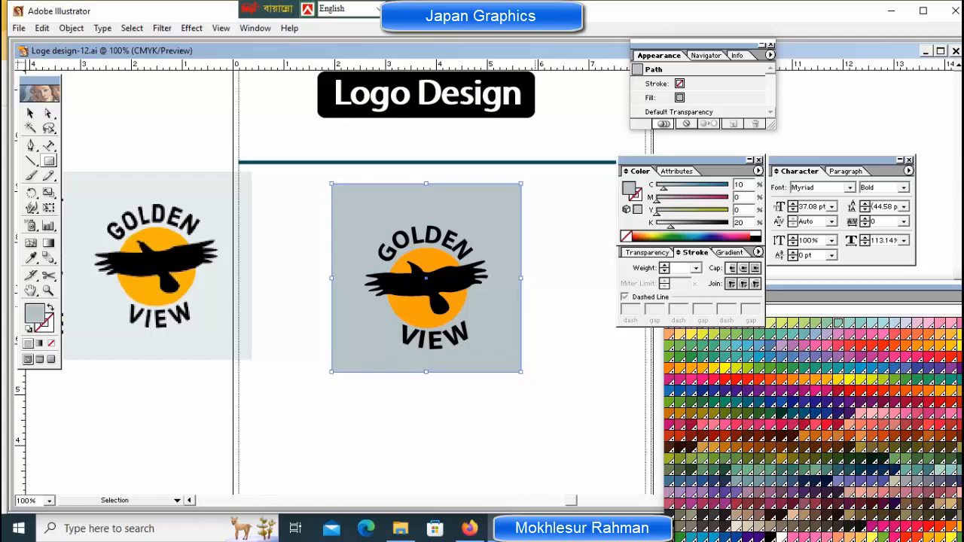
{"action": "key", "text": "Right"}
{"action": "key", "text": "Right"}
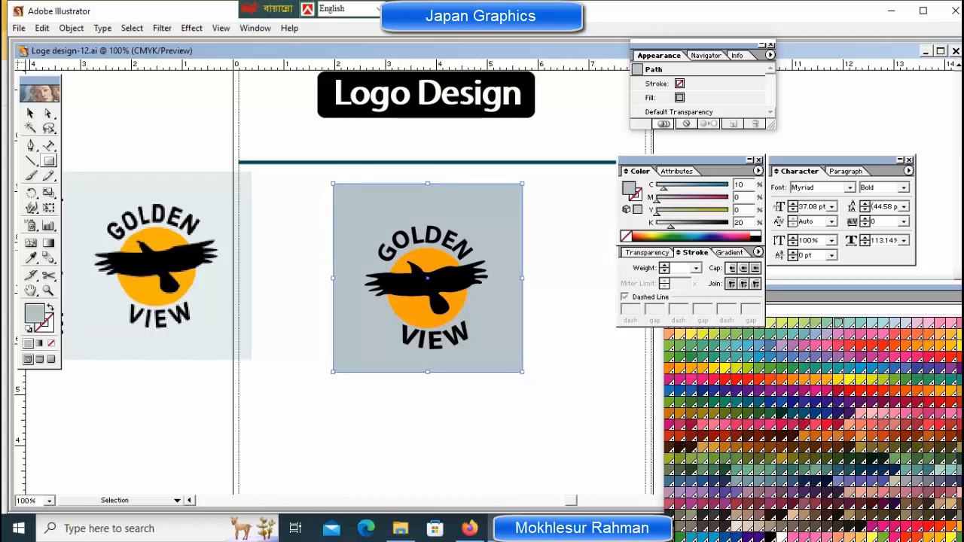
{"action": "key", "text": "ctrl+shift+a"}
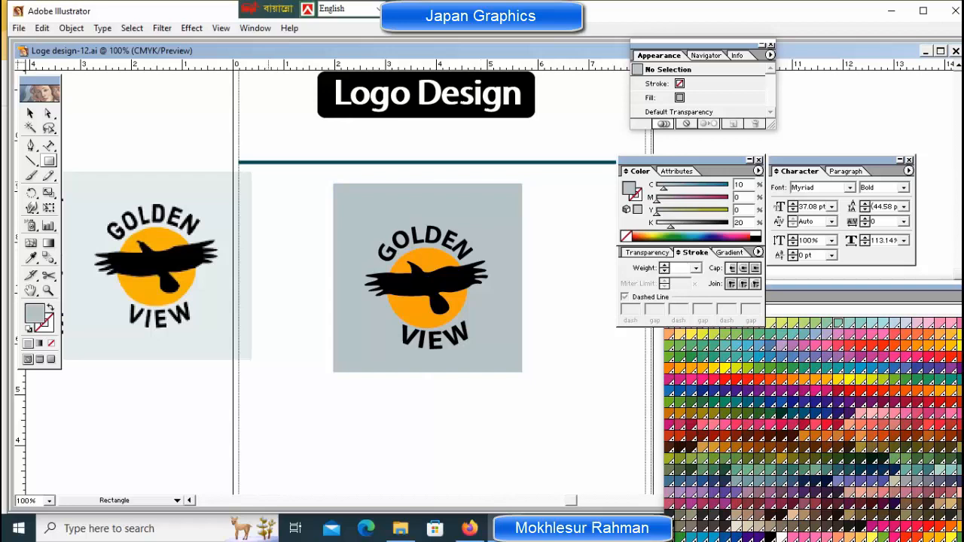
- Group the logo artwork with its grey background and delete the reference image
{"action": "key", "text": "v"}
{"action": "left_click_drag", "start_coordinate": [285, 173], "coordinate": [505, 427]}
{"action": "right_click", "coordinate": [449, 266]}
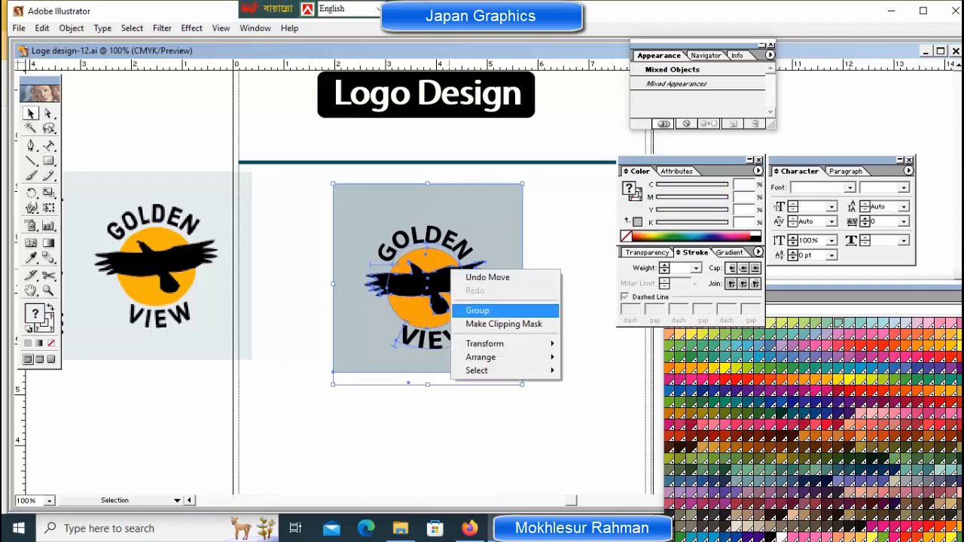
{"action": "left_click", "coordinate": [474, 310]}
{"action": "left_click", "coordinate": [558, 301]}
{"action": "left_click", "coordinate": [94, 226]}
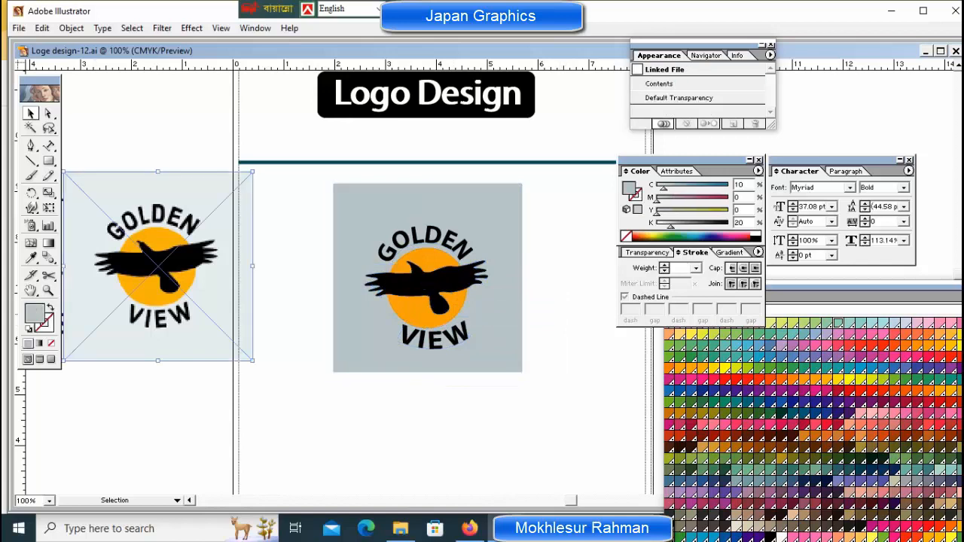
{"action": "key", "text": "Delete"}
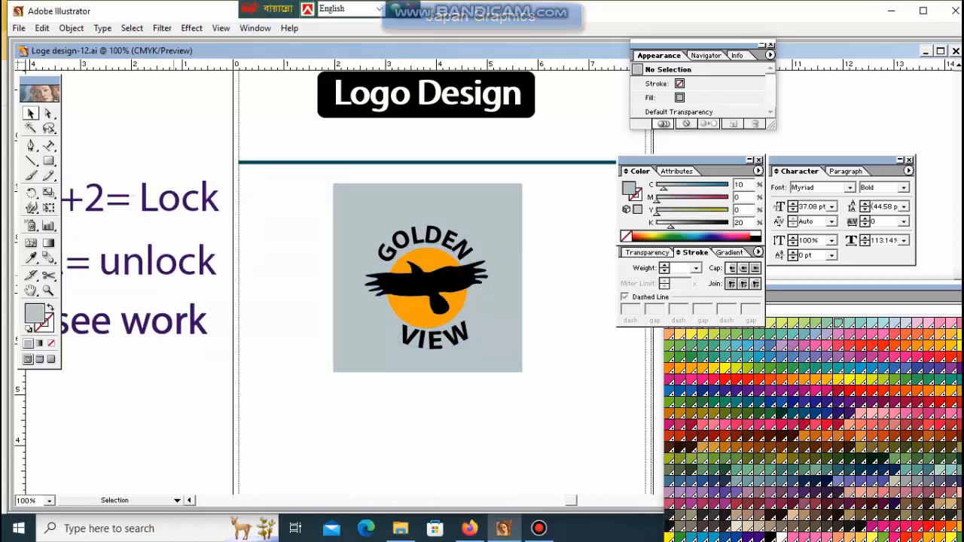